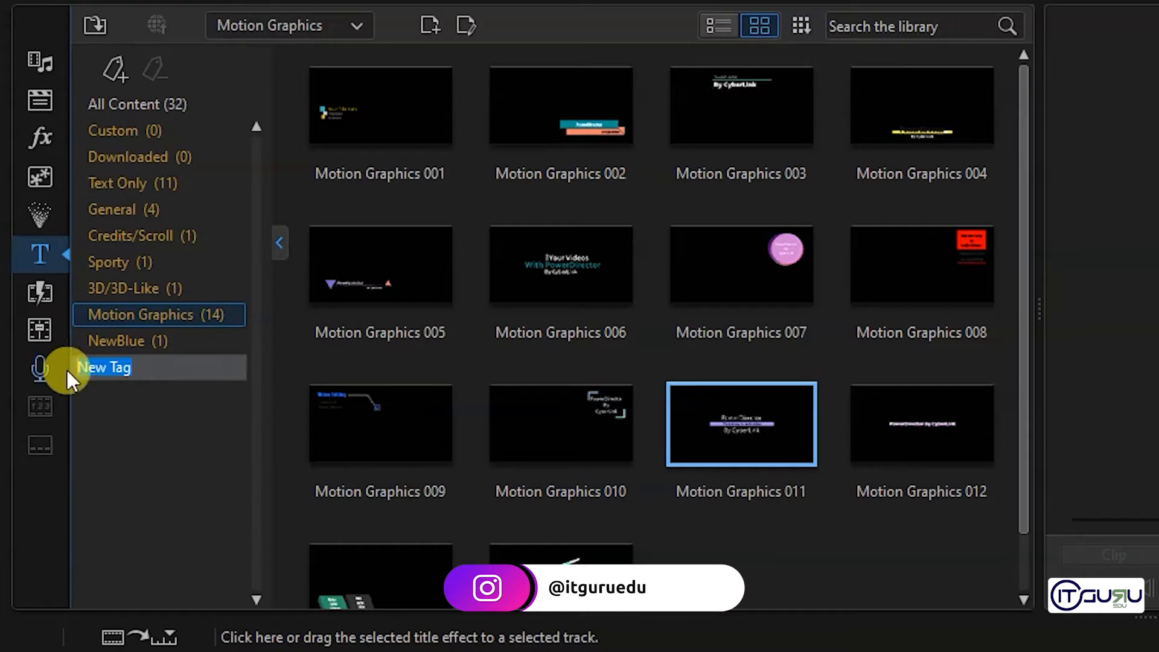
Finish adding the tag under the default name New Tag and show all content in the title library.
key("BackSpace")
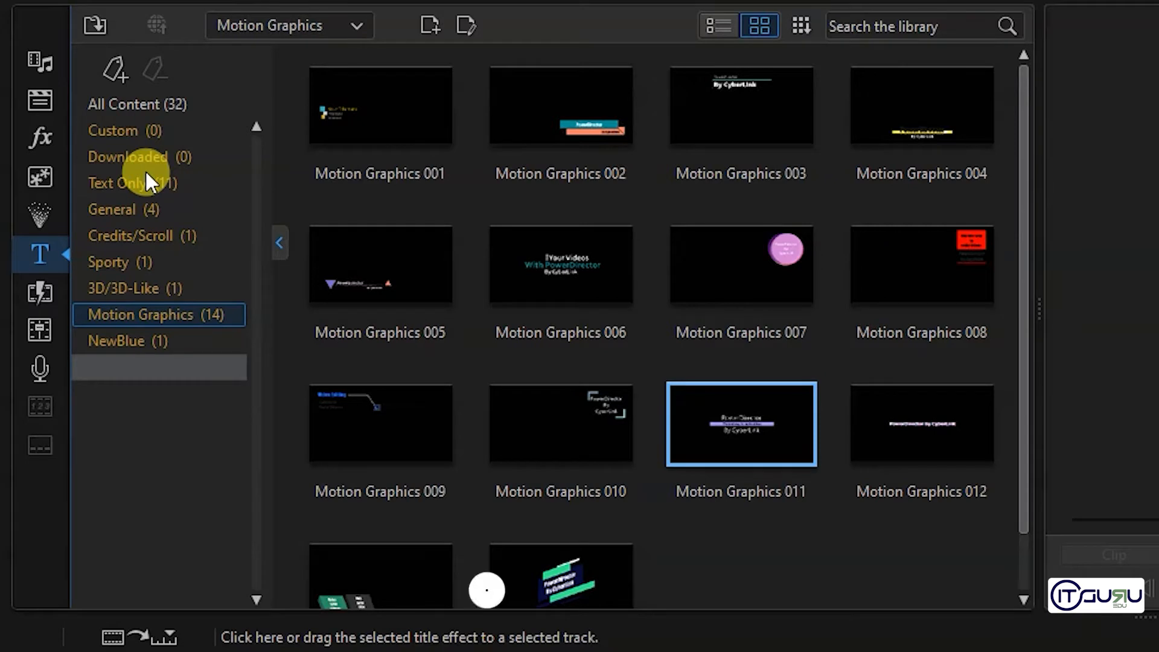
left_click(160, 238)
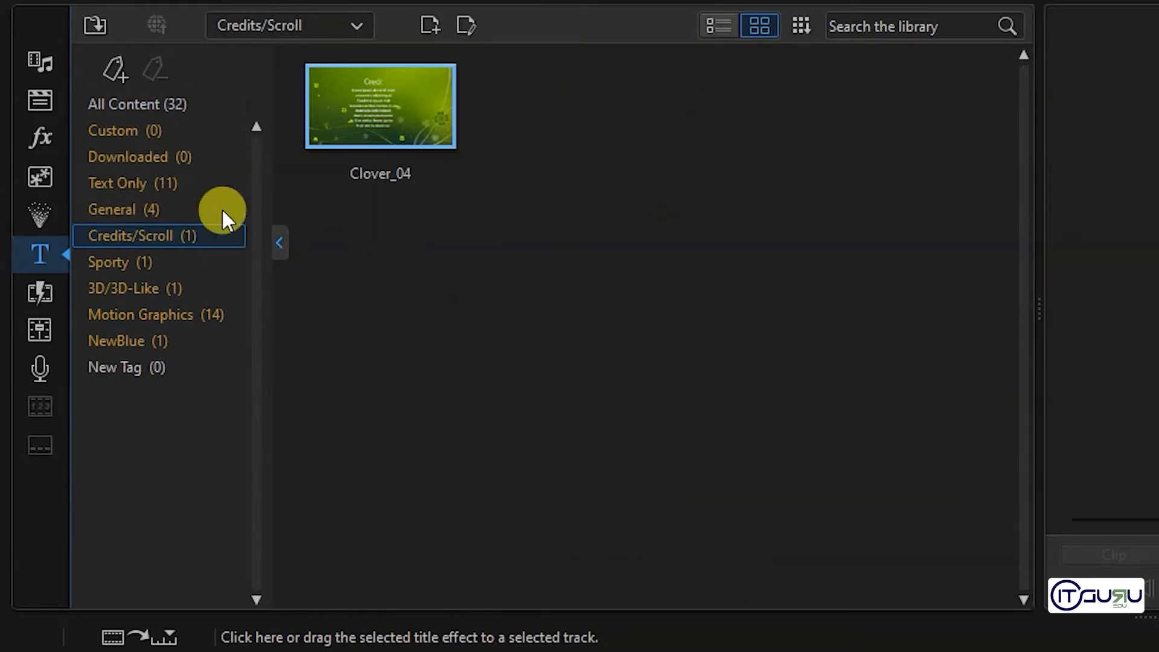
left_click(172, 106)
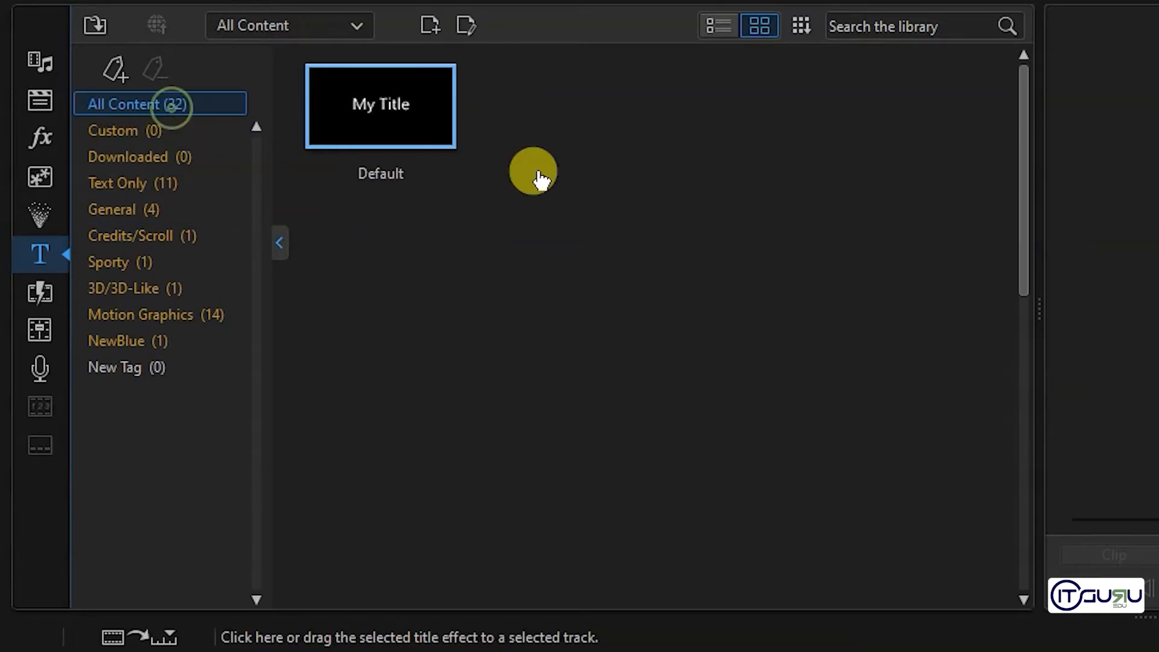
scroll(771, 277, "down", 10)
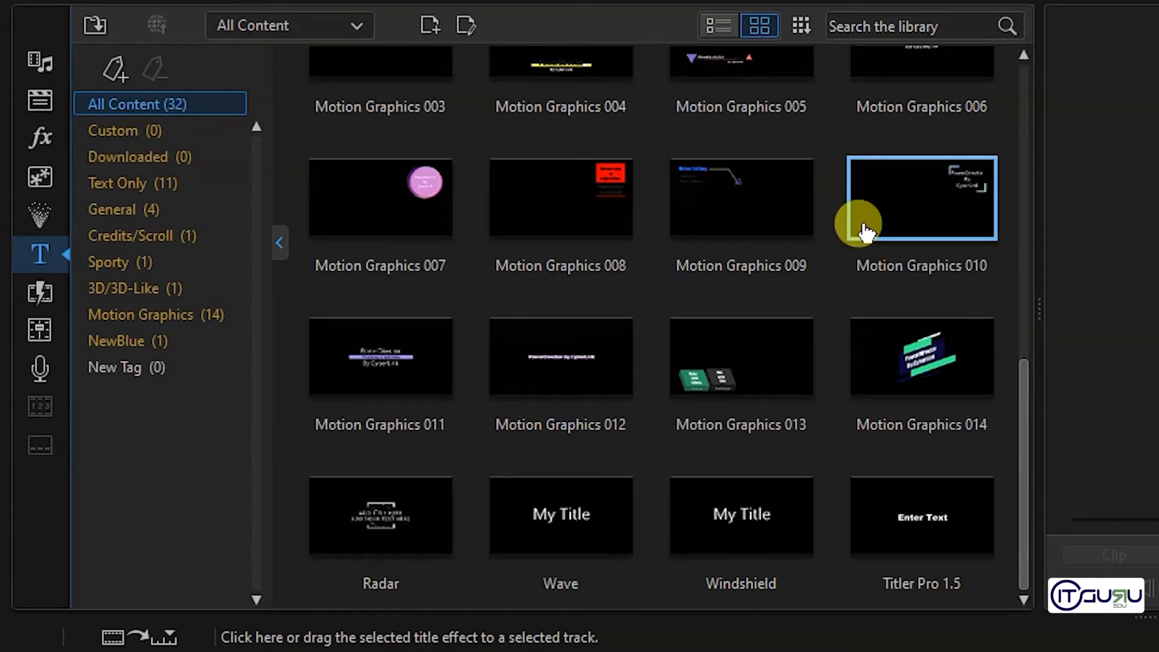
Show the title library as a detailed list, and return it to the thumbnail view.
left_click(728, 34)
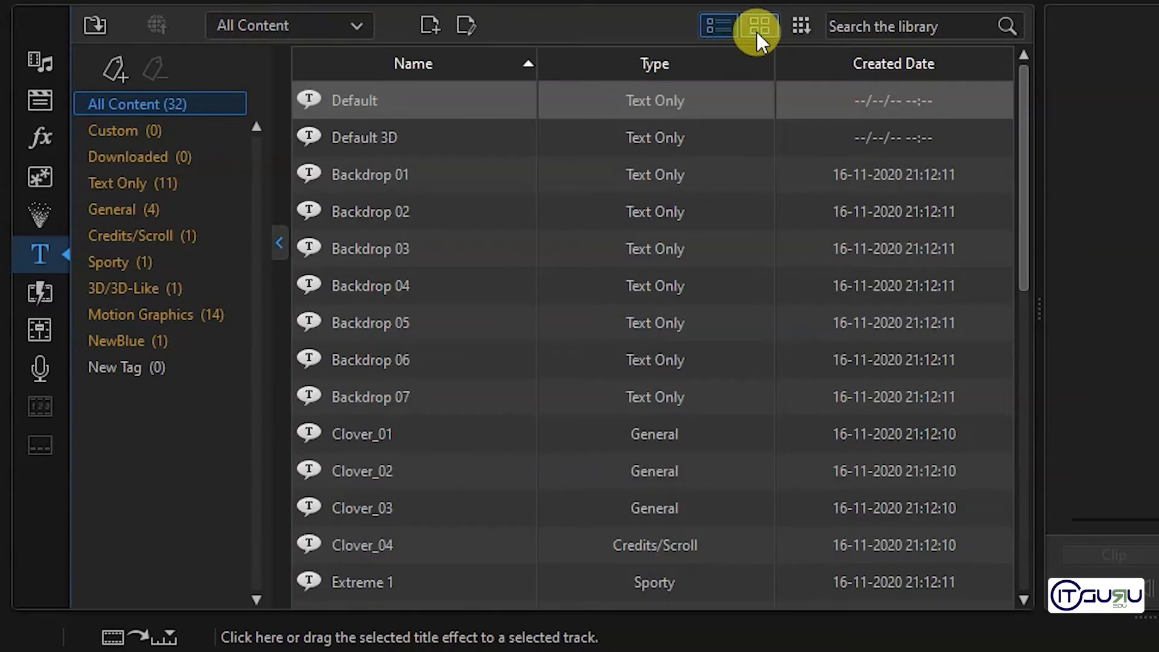
left_click(758, 32)
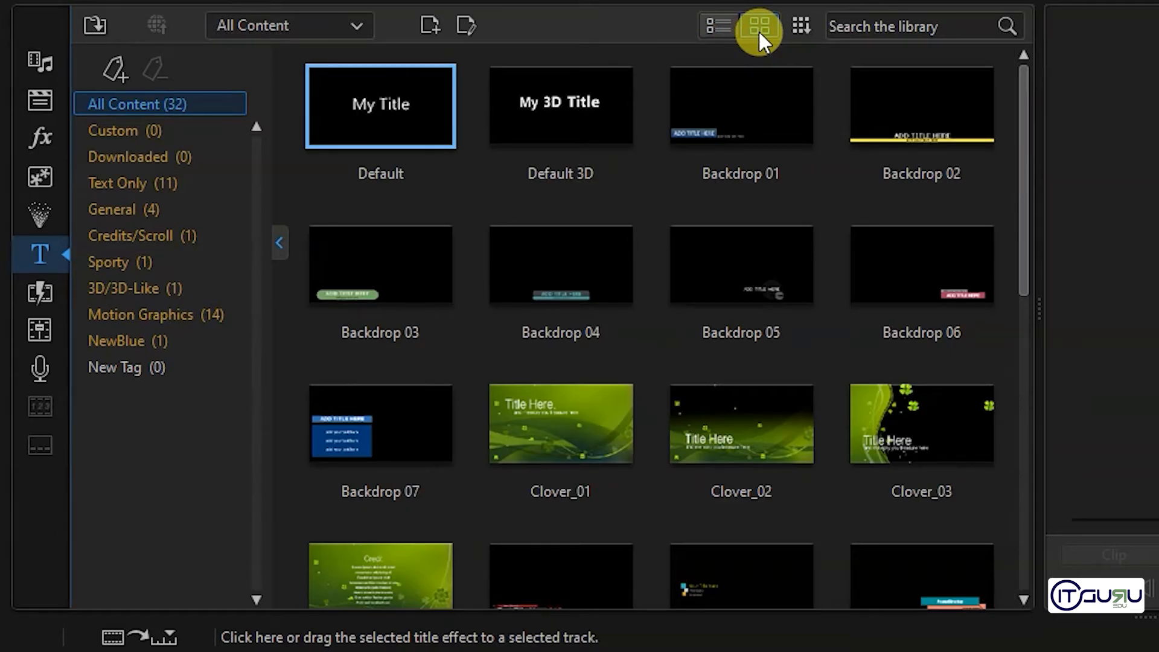
Try applying a random title effect to the timeline, and delete the resulting title clip from track 1.
left_click(799, 27)
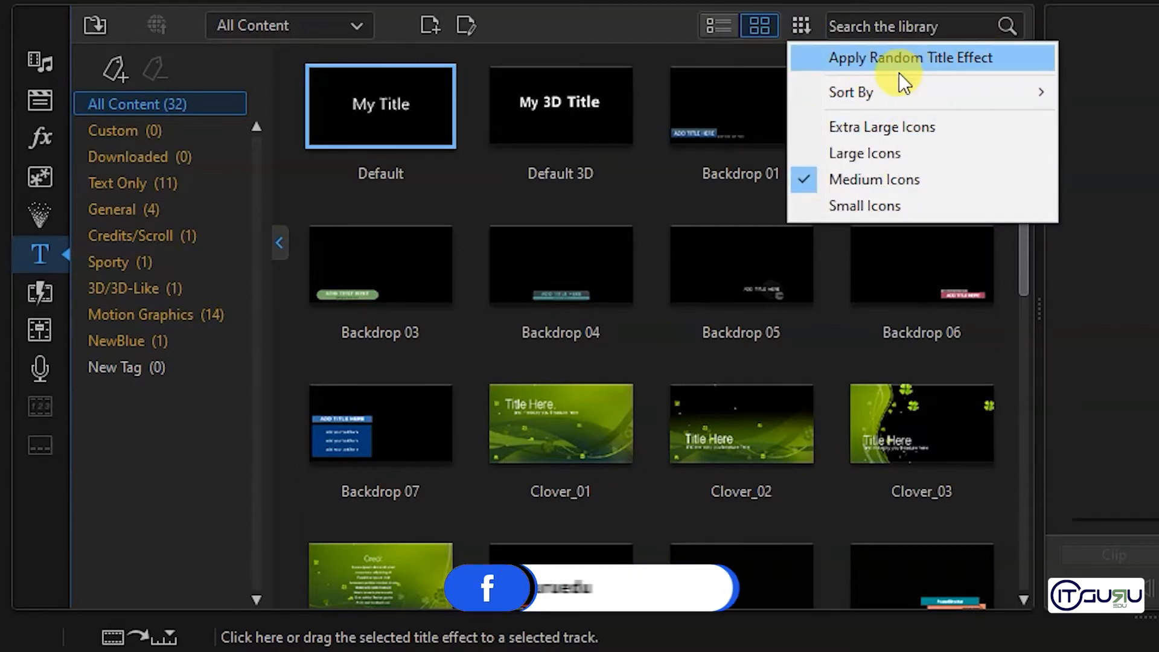
left_click(958, 58)
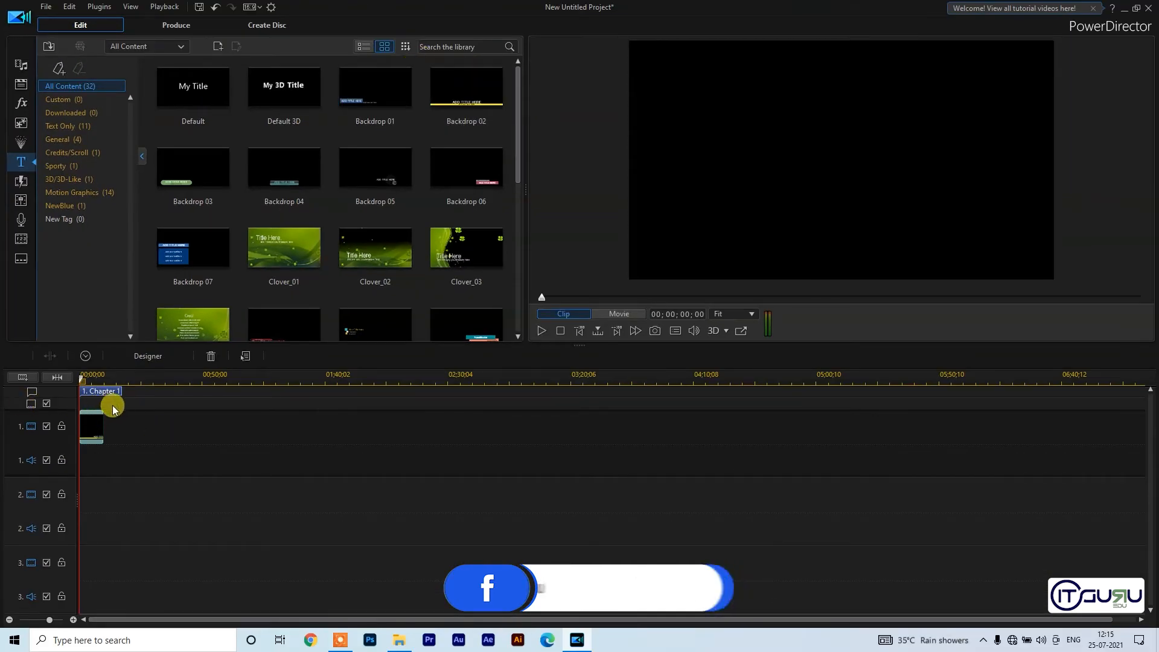
left_click(470, 153)
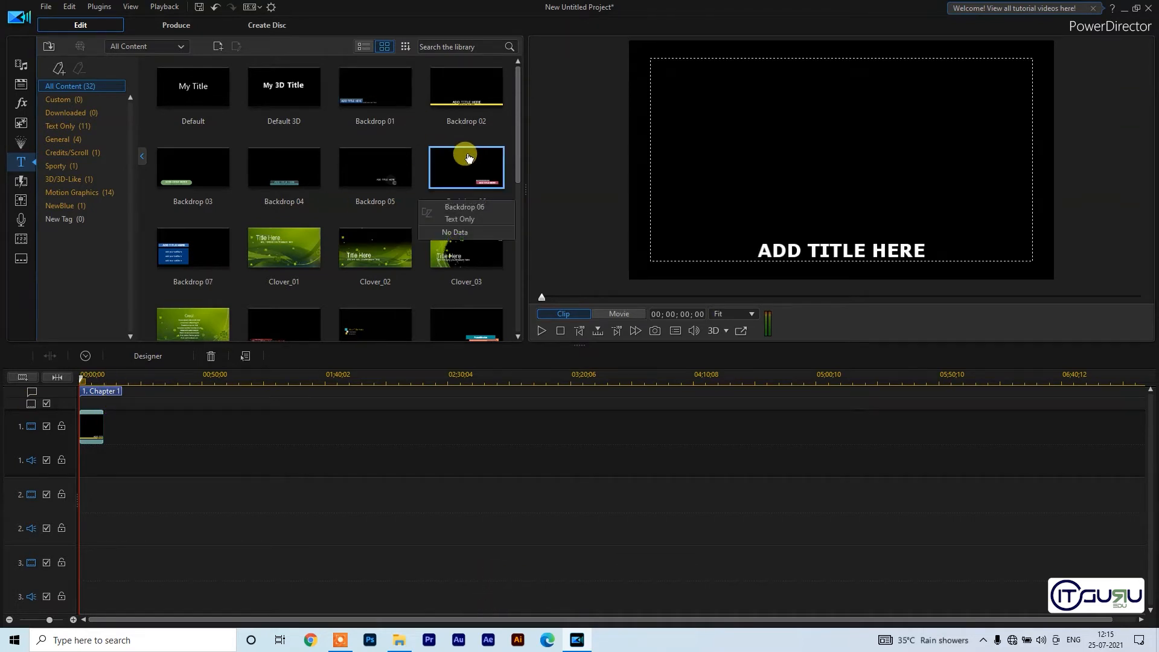
left_click(90, 427)
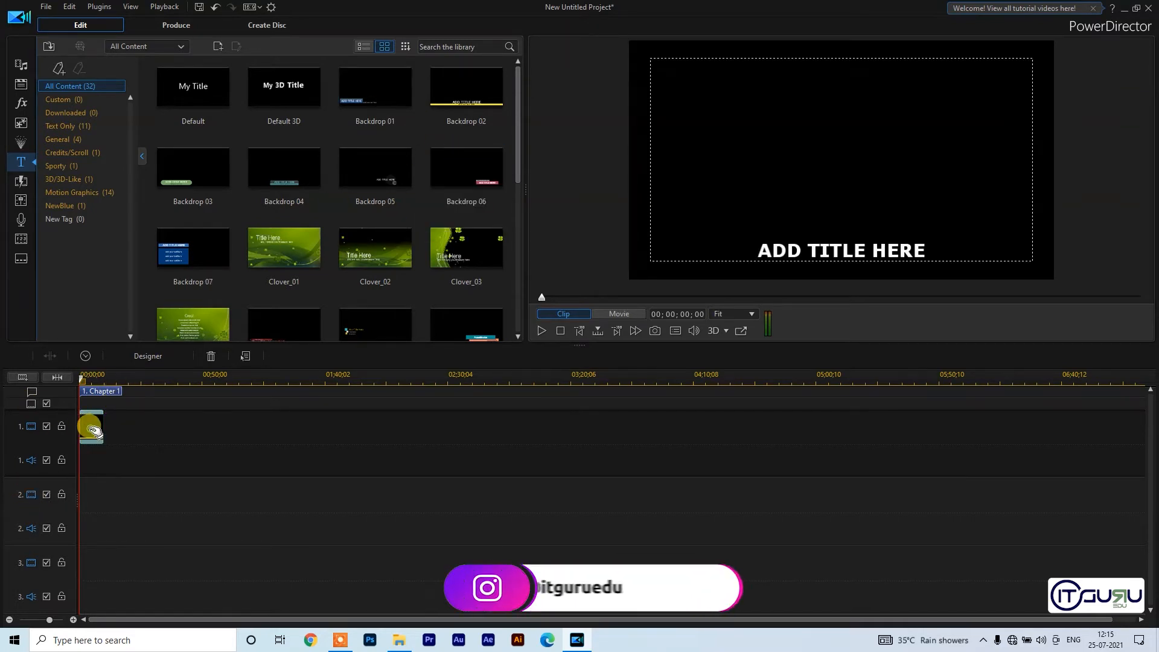
key("Delete")
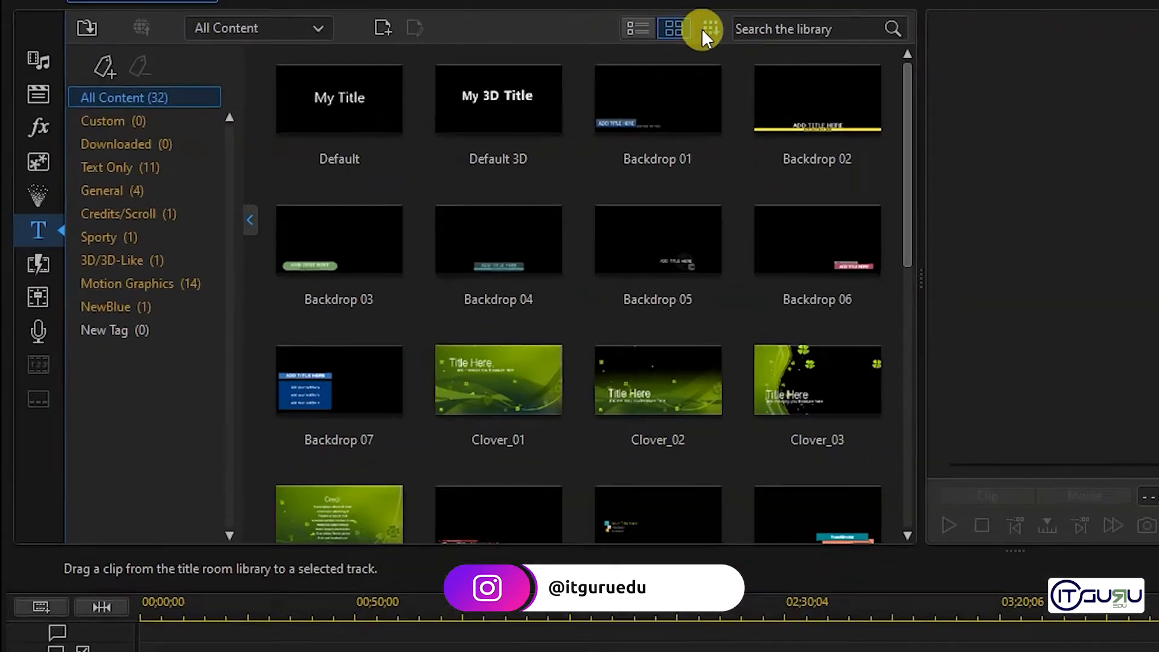
Set the title library thumbnails to Extra Large Icons.
left_click(406, 47)
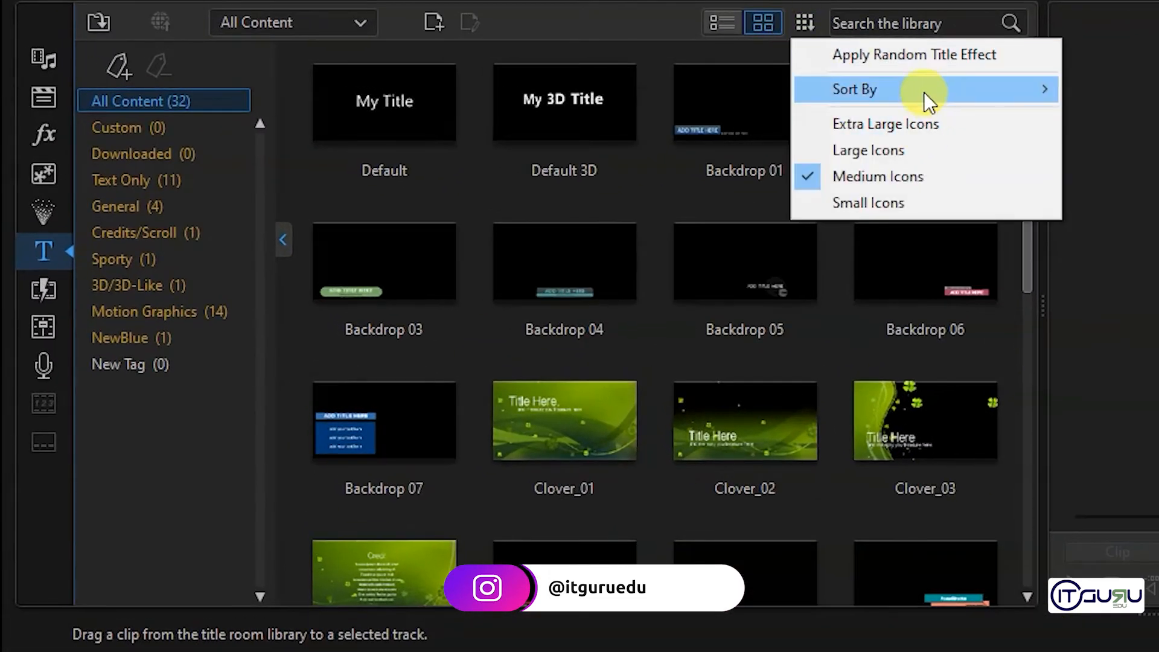
left_click(891, 121)
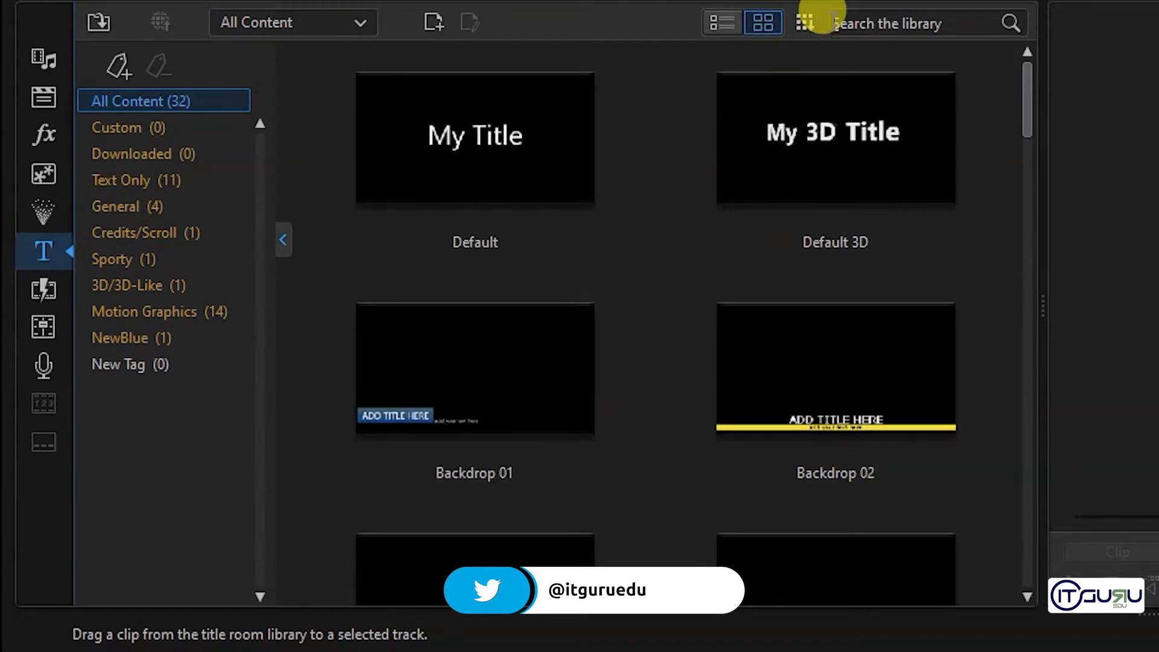
Search the title library for "3d" and clear the search.
left_click(882, 24)
left_click(885, 24)
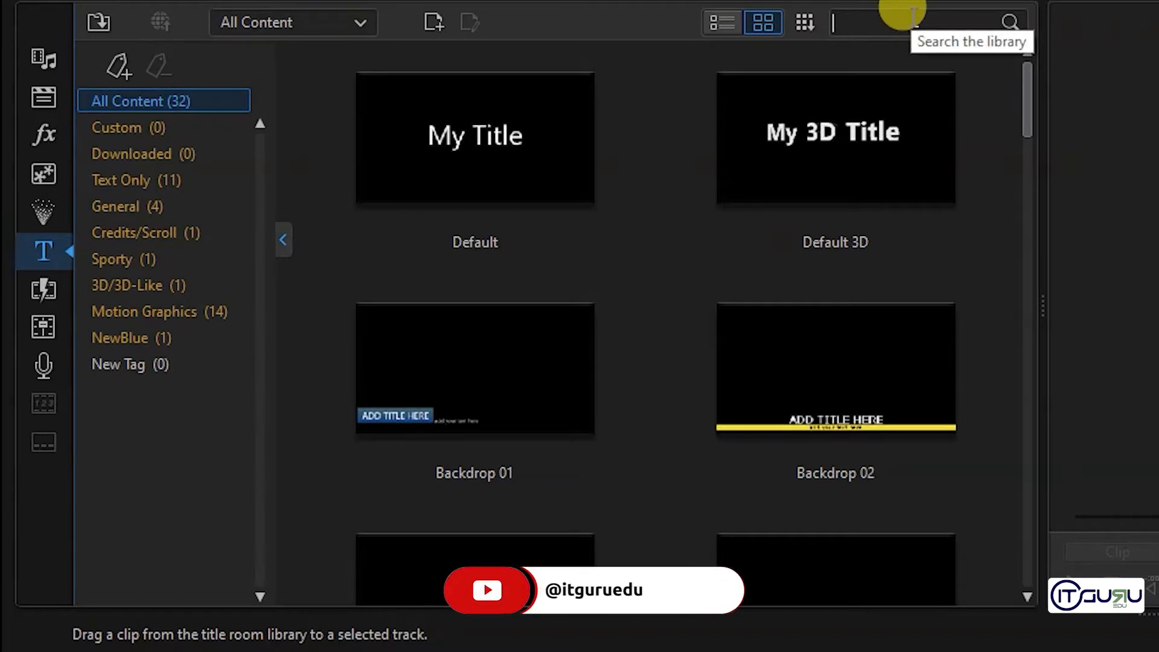
type("3d")
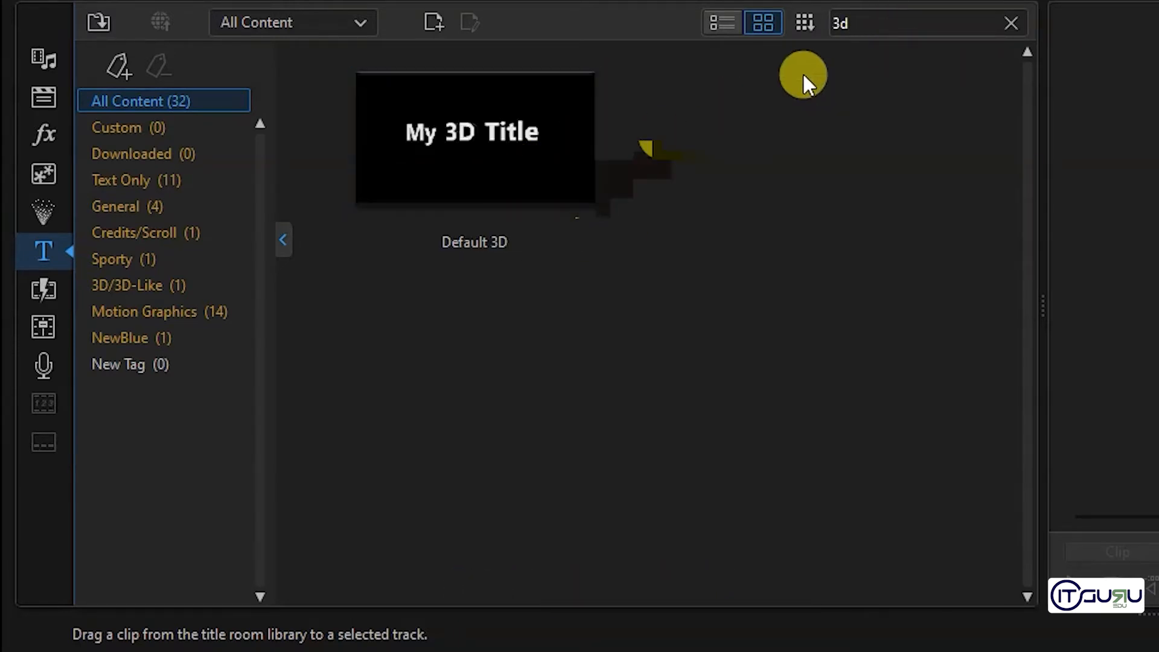
double_click(838, 22)
left_click(1010, 22)
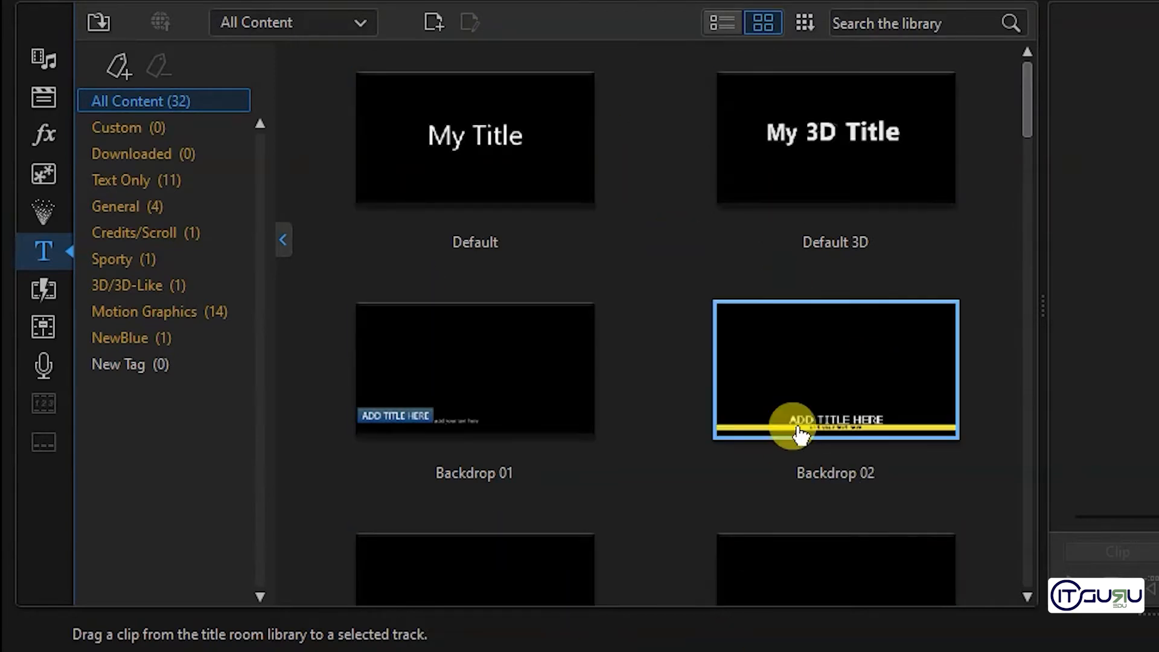
Look through the available title templates from the default titles to the Motion Graphics ones.
scroll(777, 427, "down", 3)
scroll(723, 336, "down", 3)
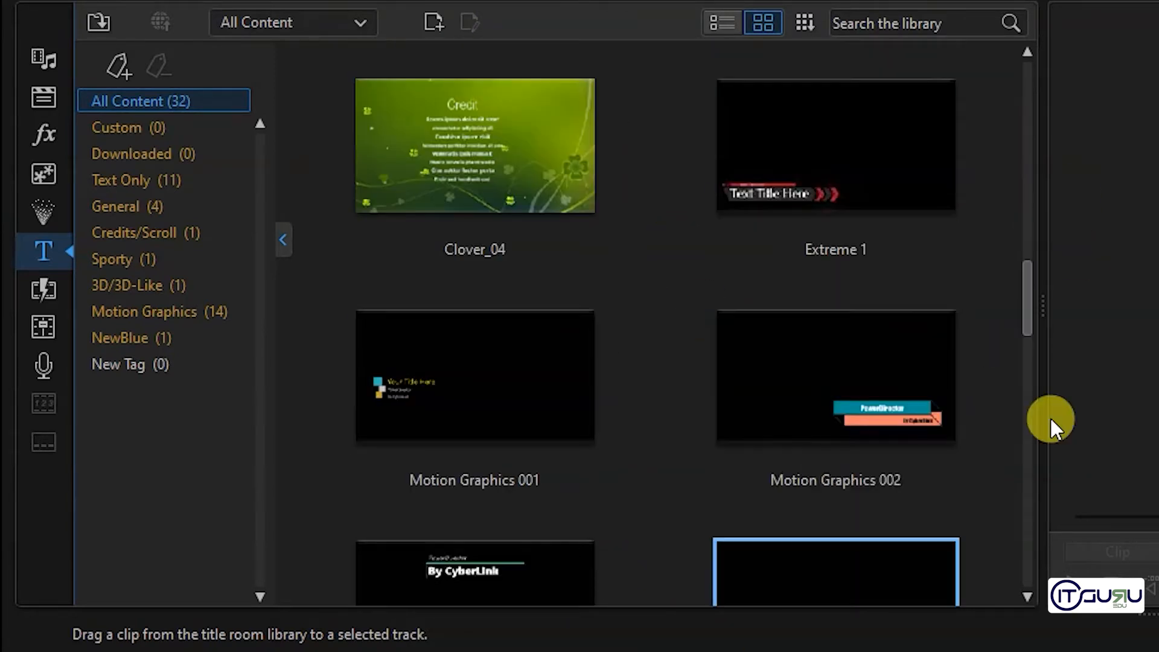
scroll(671, 415, "down", 6)
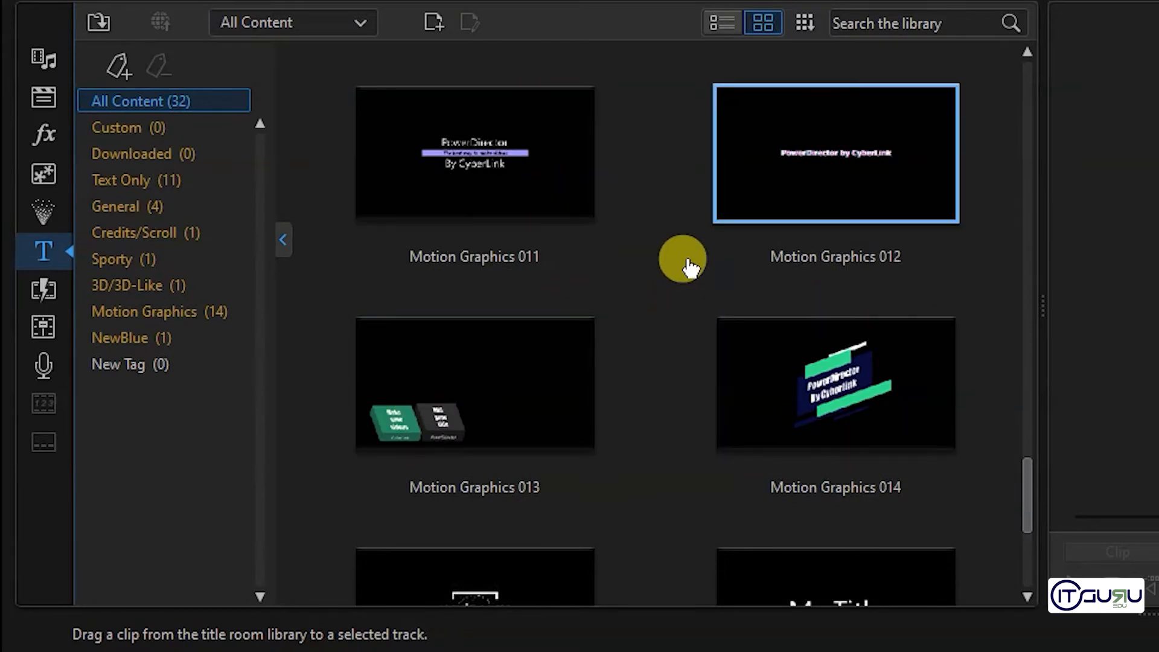
scroll(686, 267, "up", 12)
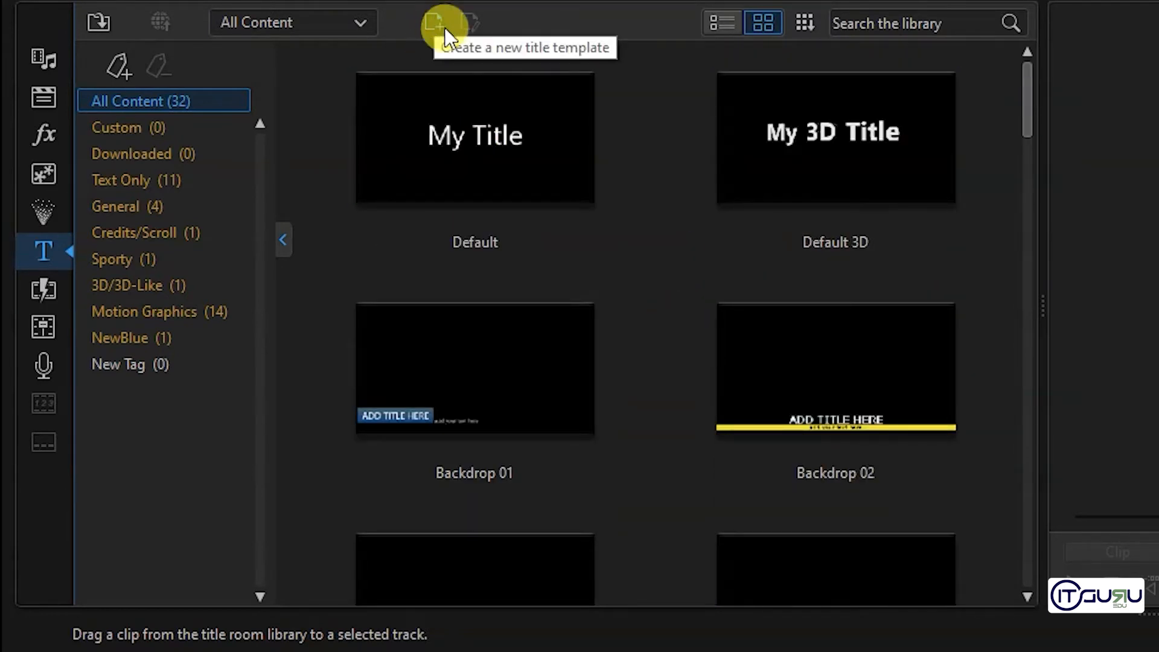
Create a new 2D title template and set the Title Designer to Basic mode.
left_click(444, 27)
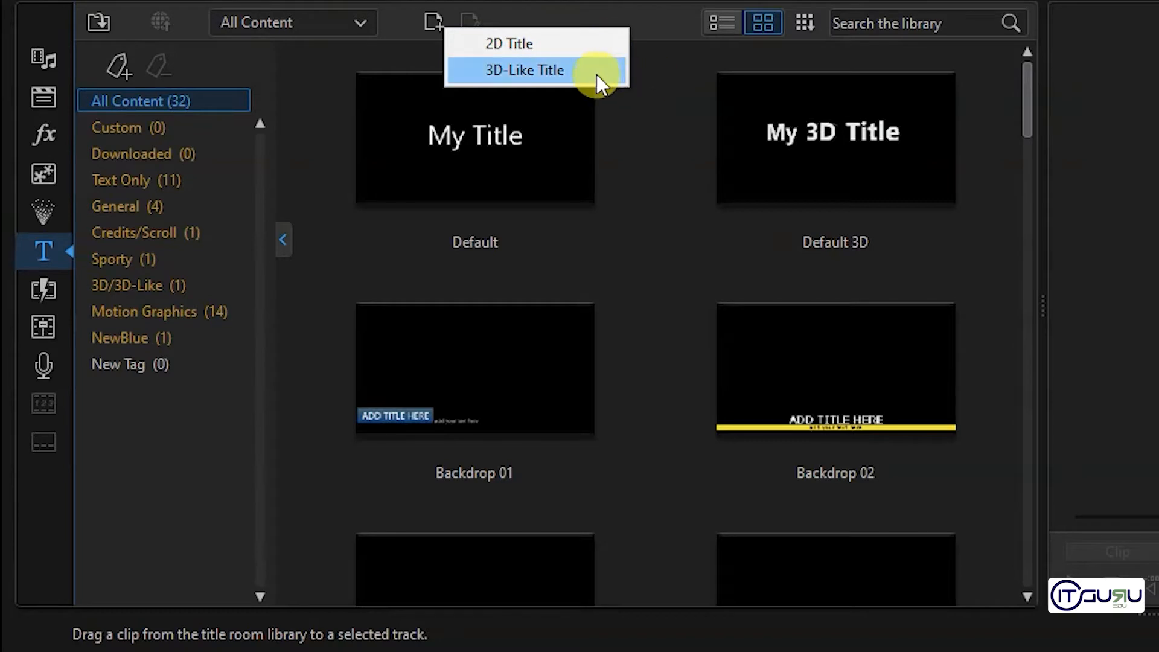
left_click(503, 48)
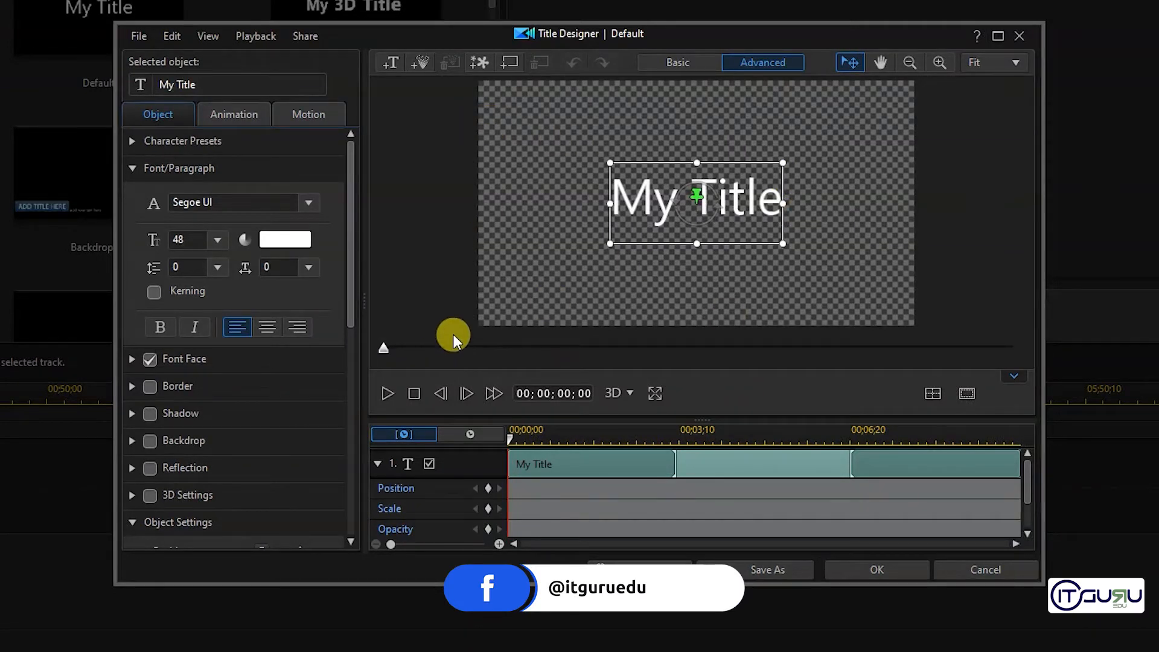
left_click(683, 62)
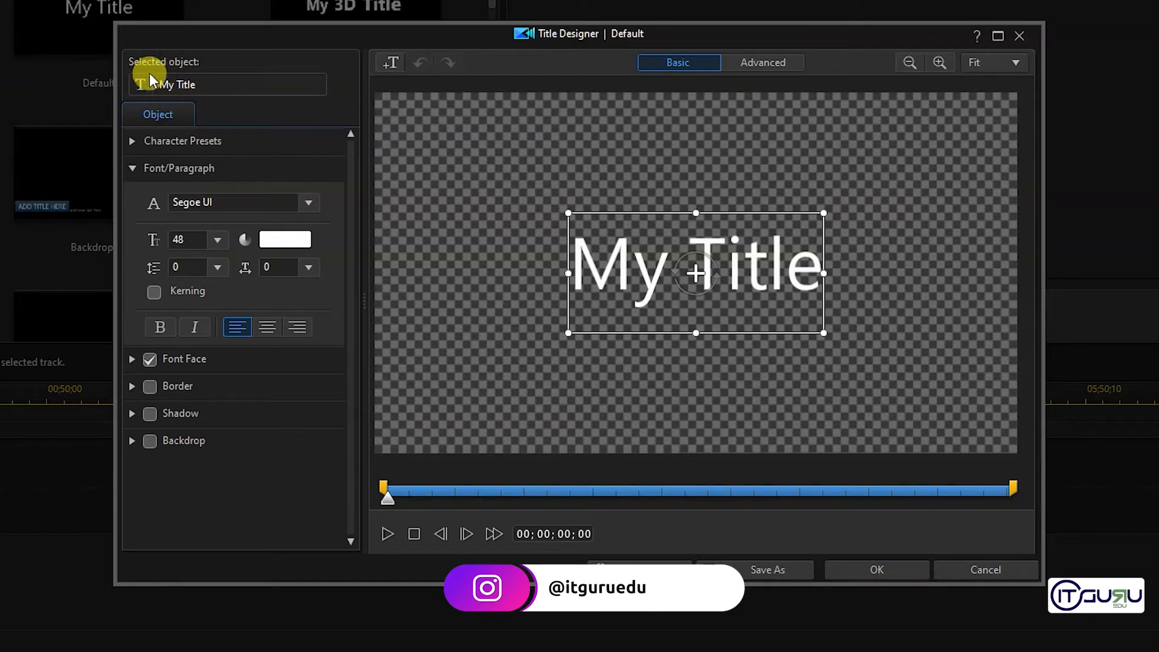
Replace the default title text with "Text Effects".
left_click(223, 87)
triple_click(174, 81)
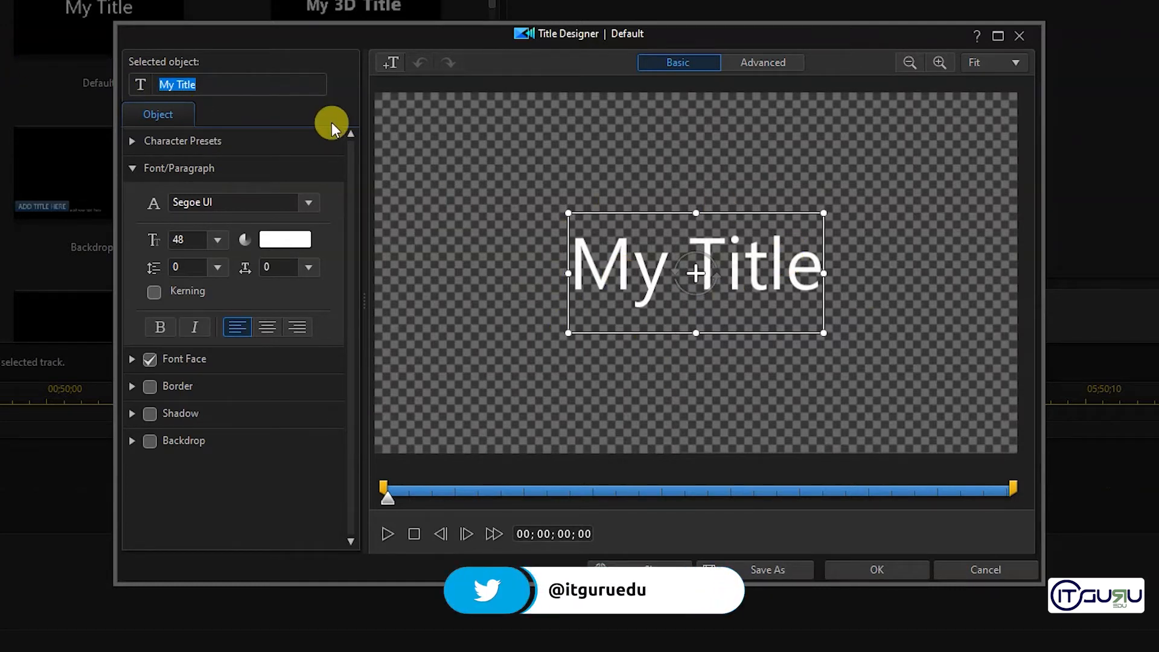
key("BackSpace")
type("Texy")
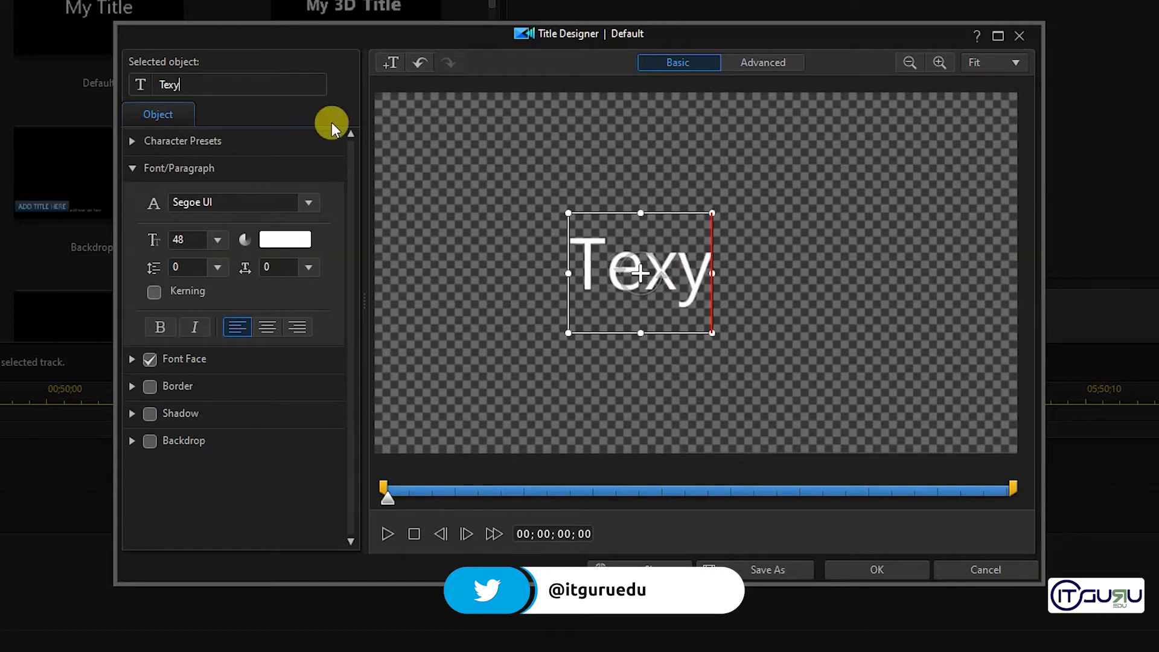
key("BackSpace")
type("t Effects")
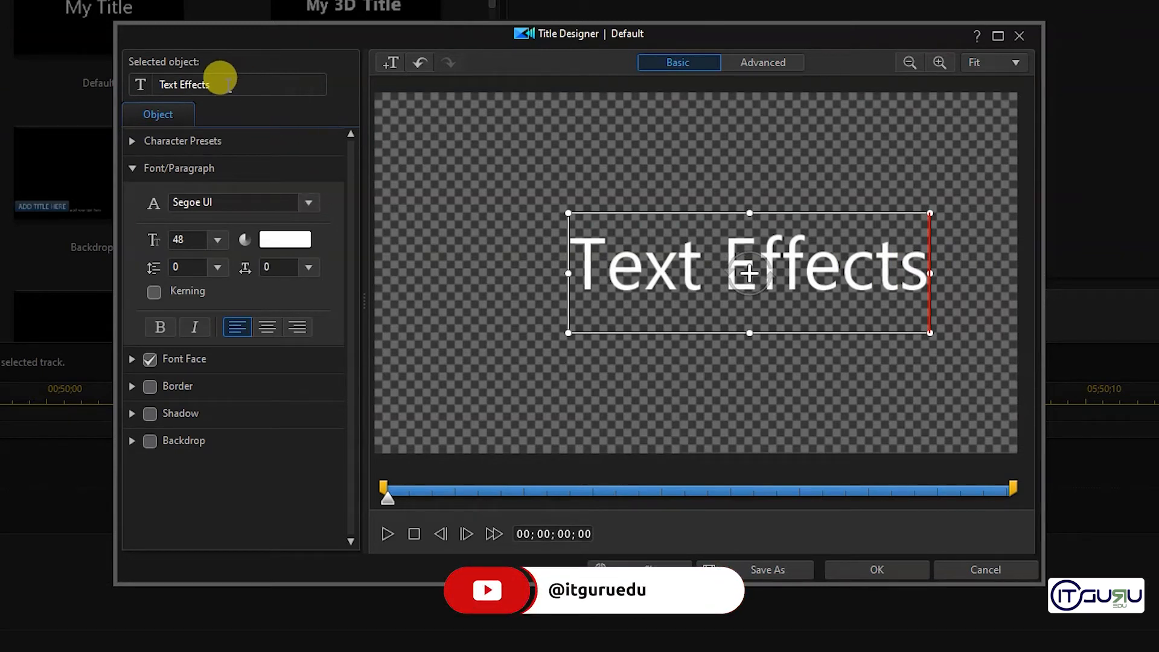
left_click(221, 82)
Move the Text Effects title to the centre of the frame and scale it down slightly.
left_click(681, 260)
key("ctrl+a")
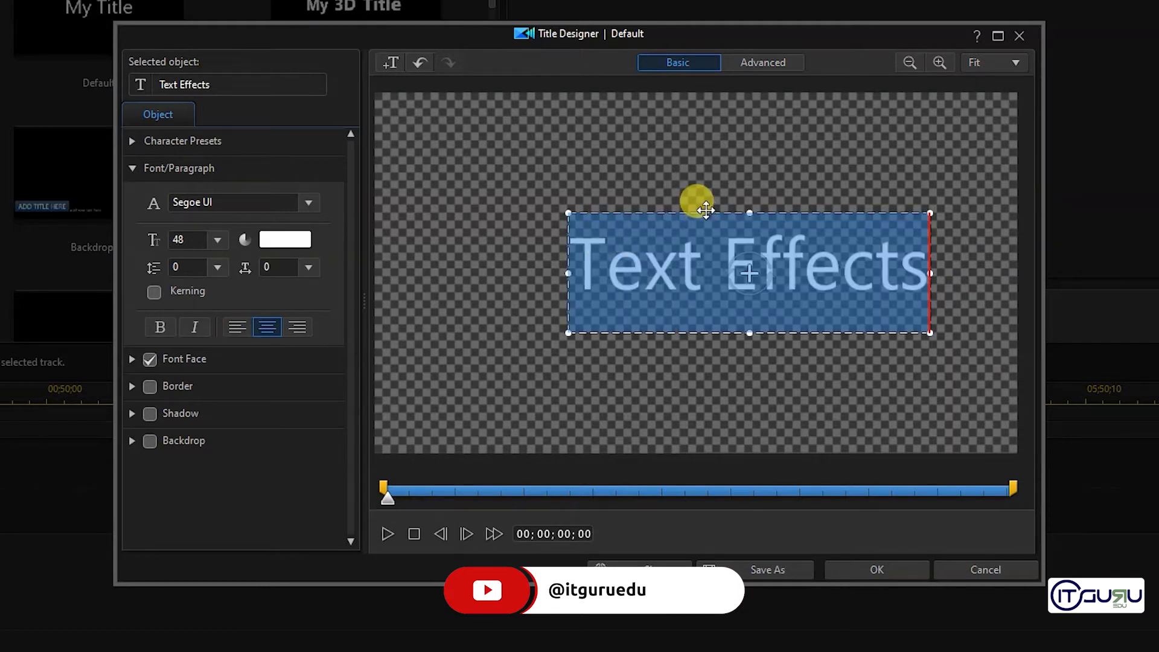
left_click_drag(707, 211, 662, 220)
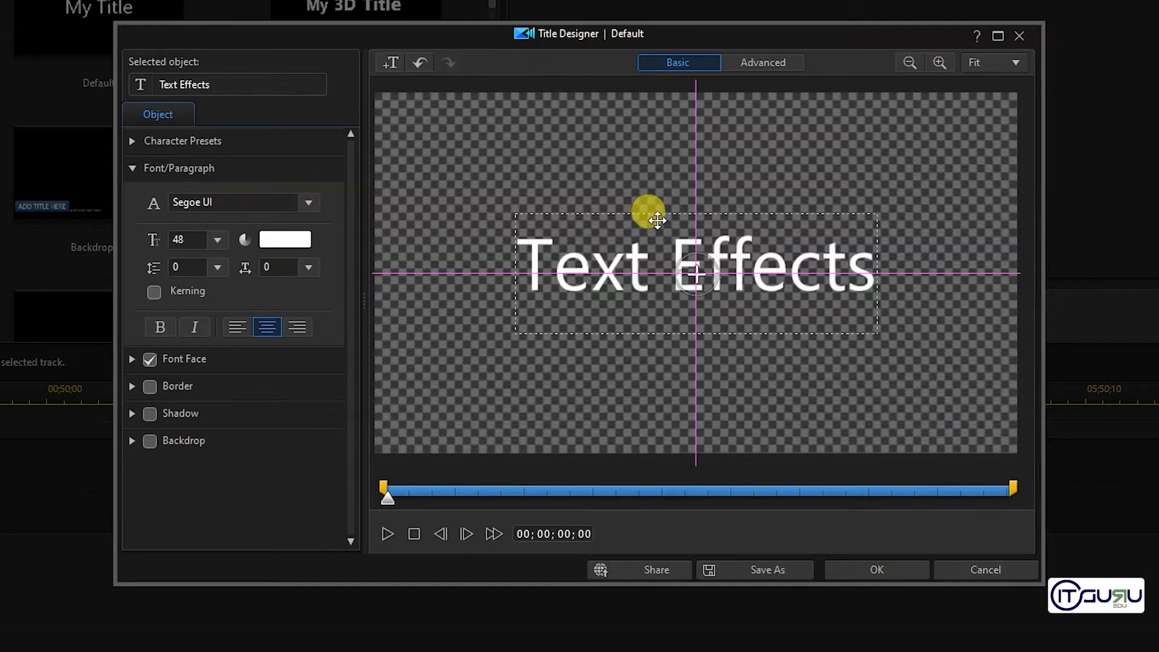
left_click(657, 220)
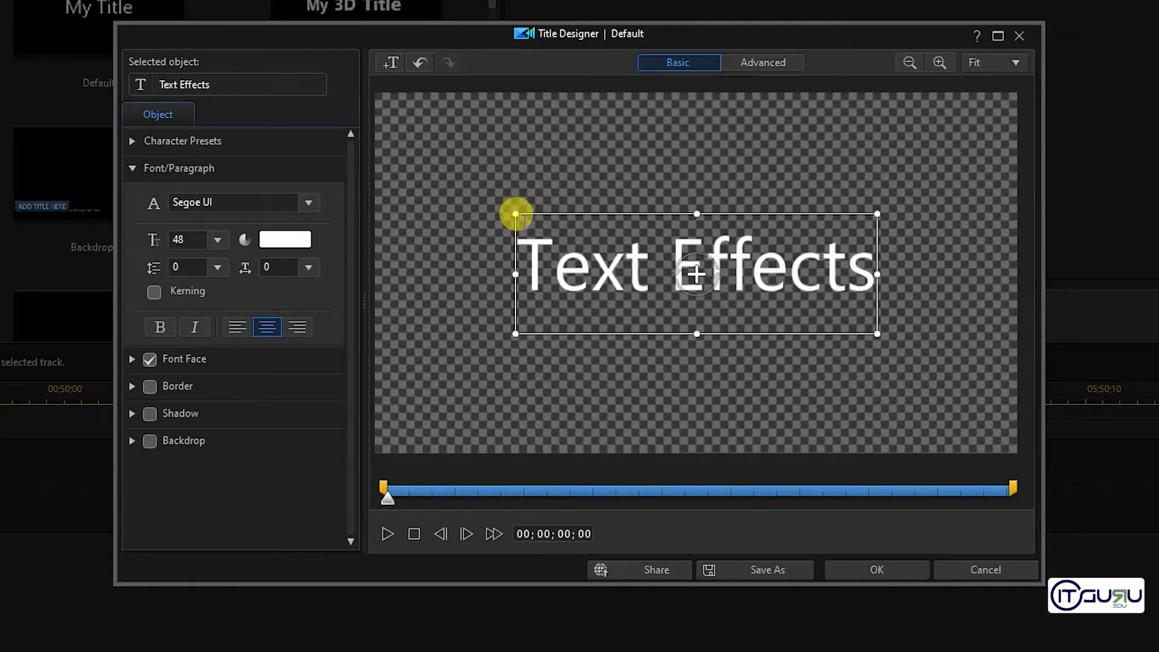
mouse_move(511, 210)
left_mouse_down()
mouse_move(435, 143)
mouse_move(495, 218)
left_mouse_up()
mouse_move(526, 273)
left_mouse_down()
mouse_move(538, 271)
mouse_move(513, 274)
mouse_move(523, 274)
left_mouse_up()
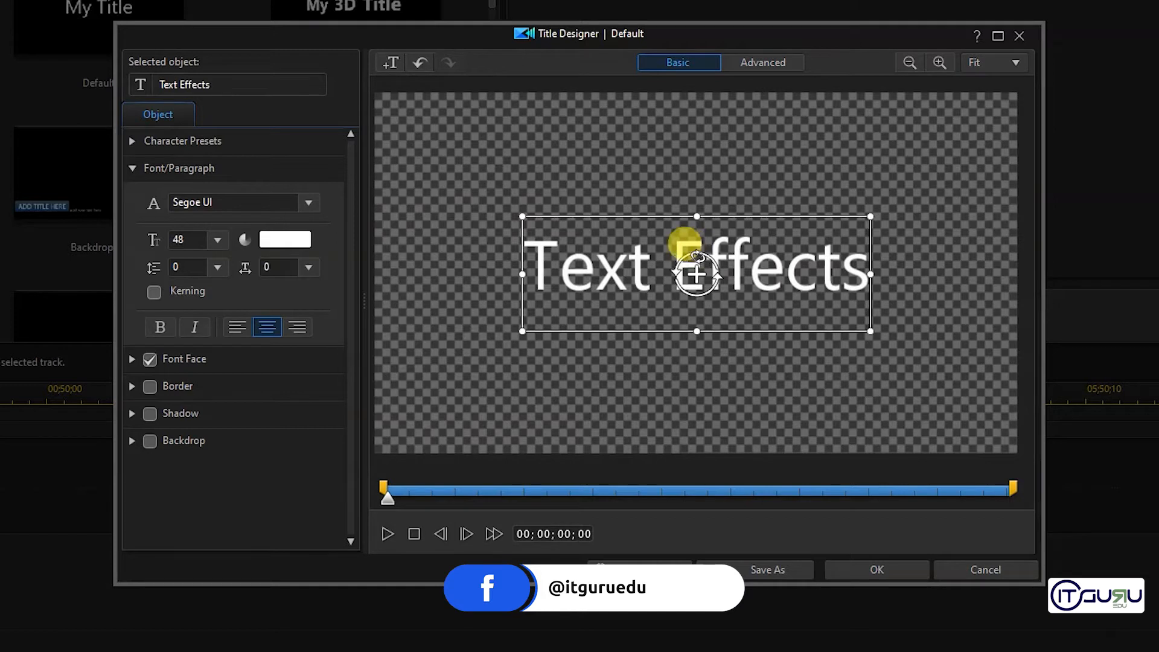
Try rotating the Text Effects title about its centre.
left_click(669, 248)
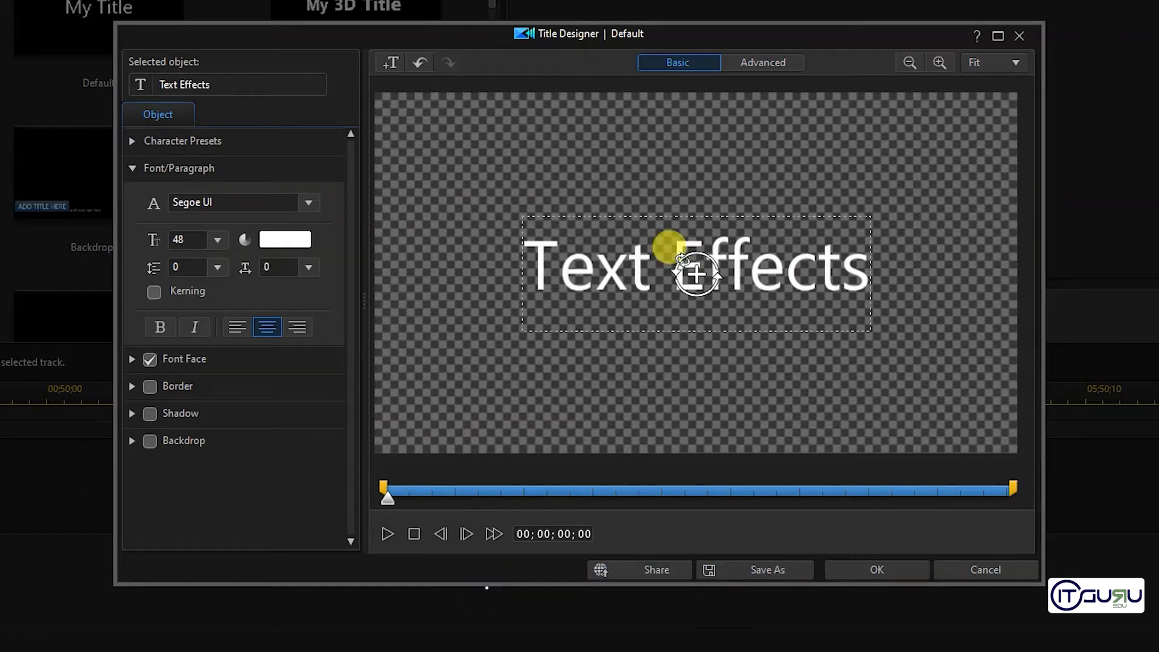
left_click_drag(667, 261, 628, 269)
mouse_move(657, 300)
left_mouse_down()
mouse_move(722, 256)
mouse_move(669, 252)
mouse_move(654, 238)
mouse_move(637, 280)
left_mouse_up()
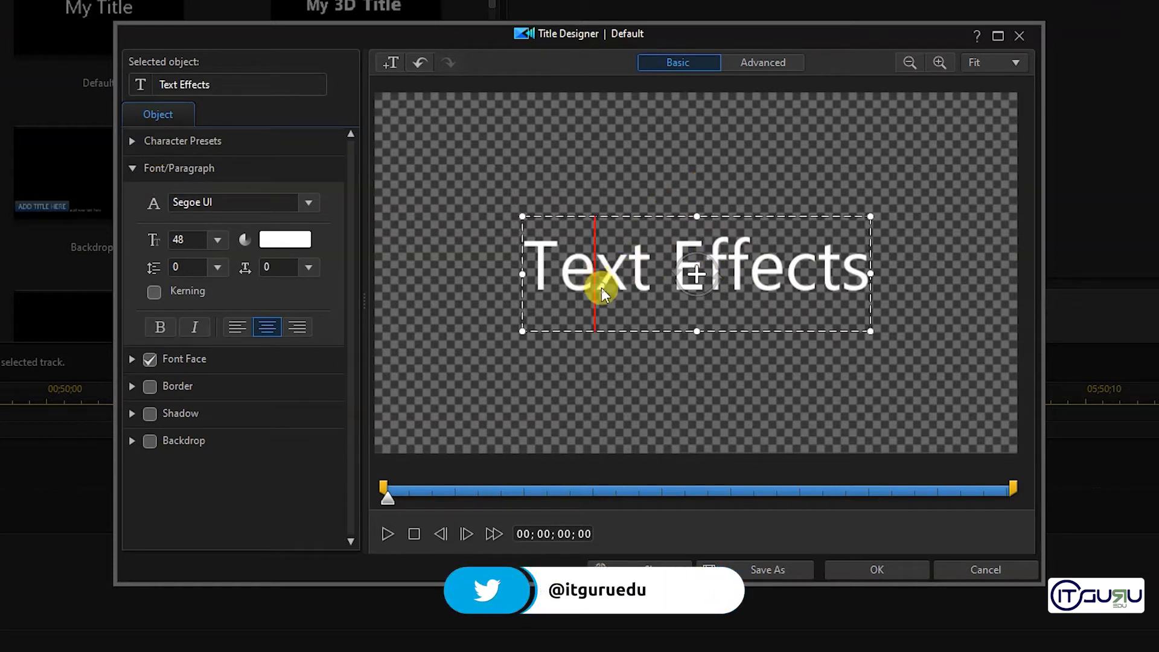
Select the whole Text Effects text and apply the glowing orange preset from the default character presets.
key("ctrl+a")
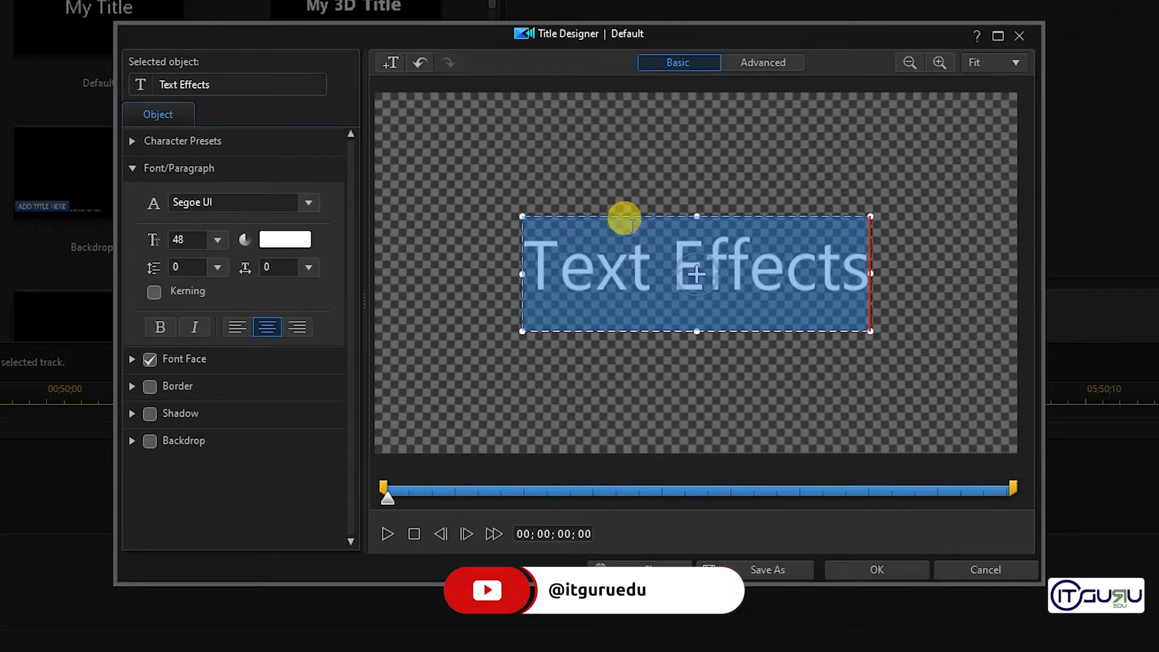
left_click(134, 169)
left_click(130, 142)
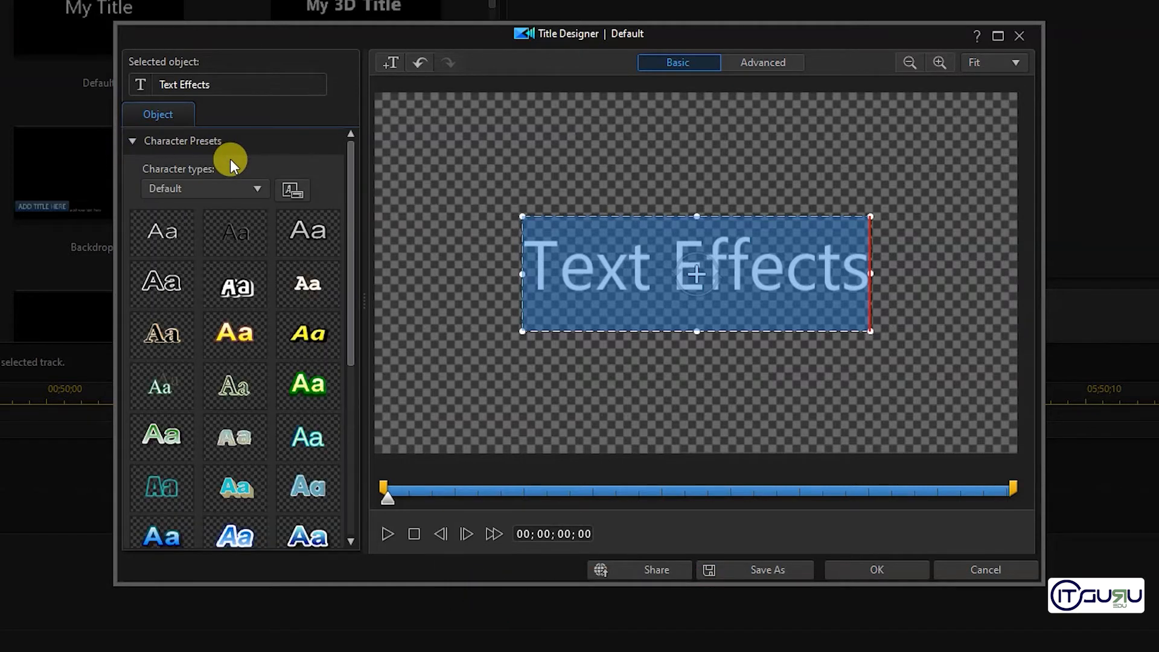
left_click(308, 232)
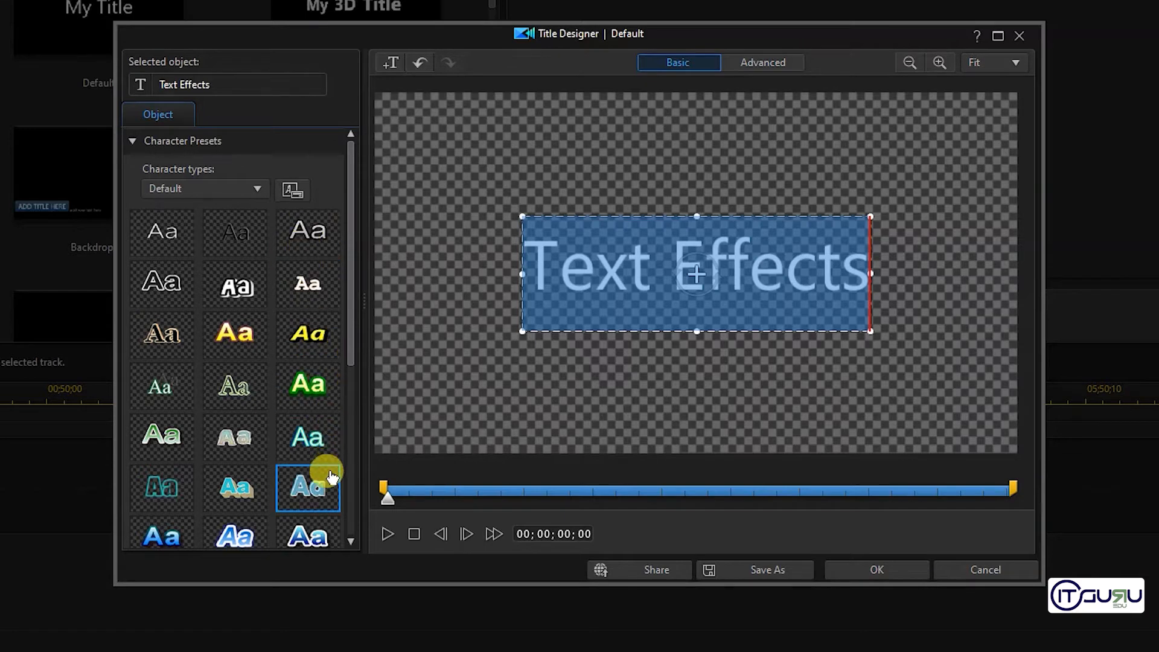
scroll(332, 477, "down", 4)
scroll(272, 447, "up", 4)
left_click(226, 354)
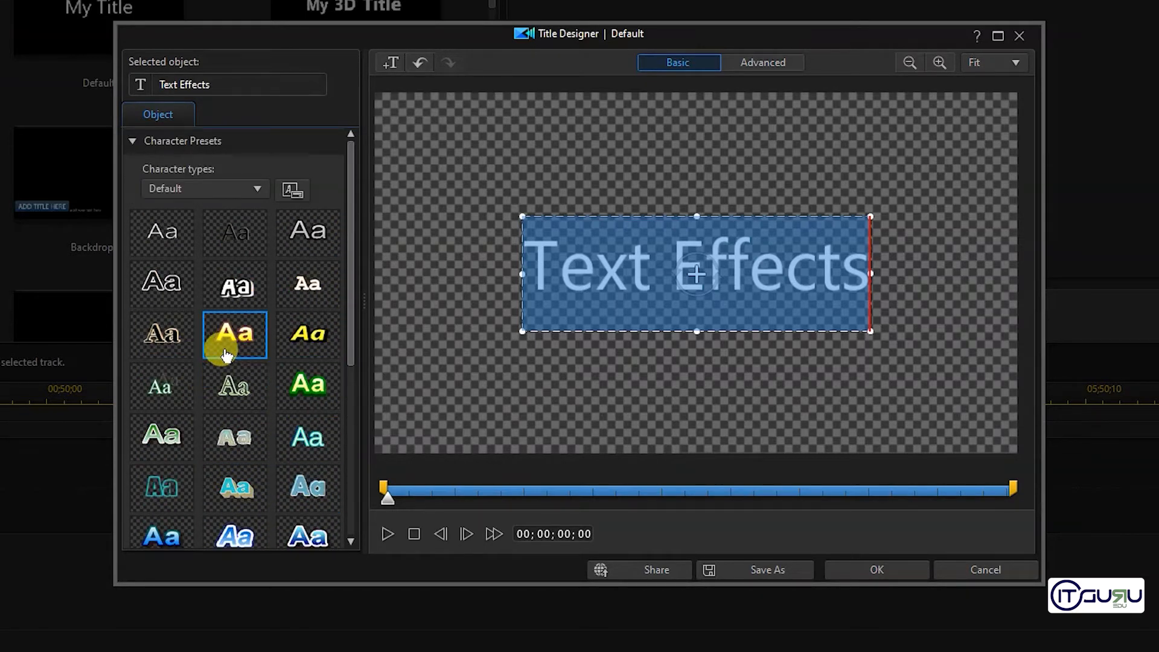
Try several default character presets on the Text Effects title, ending with the blue italic one with a white outline, and reselect the whole text.
left_click(281, 350)
left_click(308, 504)
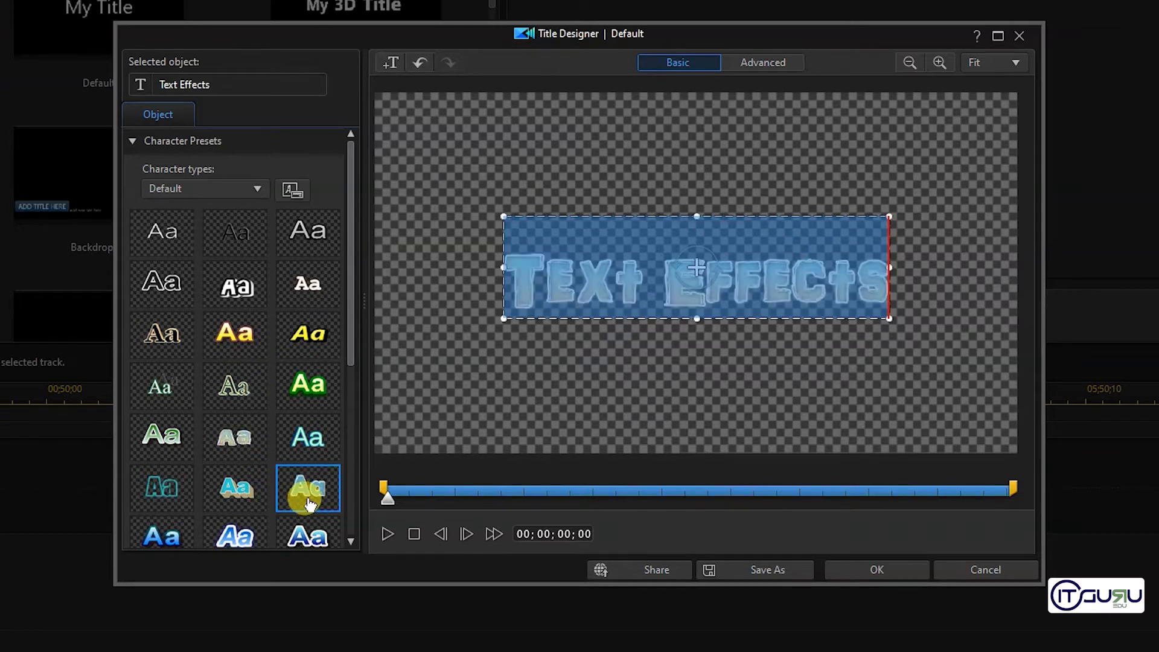
scroll(269, 440, "down", 1)
left_click(161, 450)
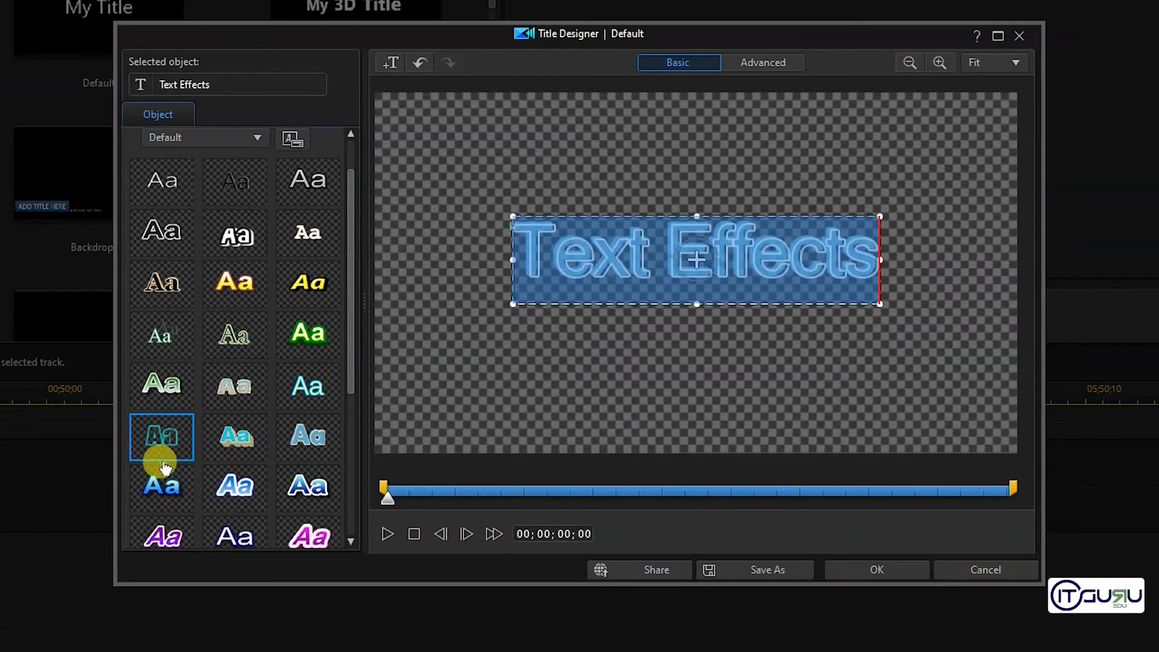
left_click(300, 450)
left_click(243, 484)
left_click(544, 238)
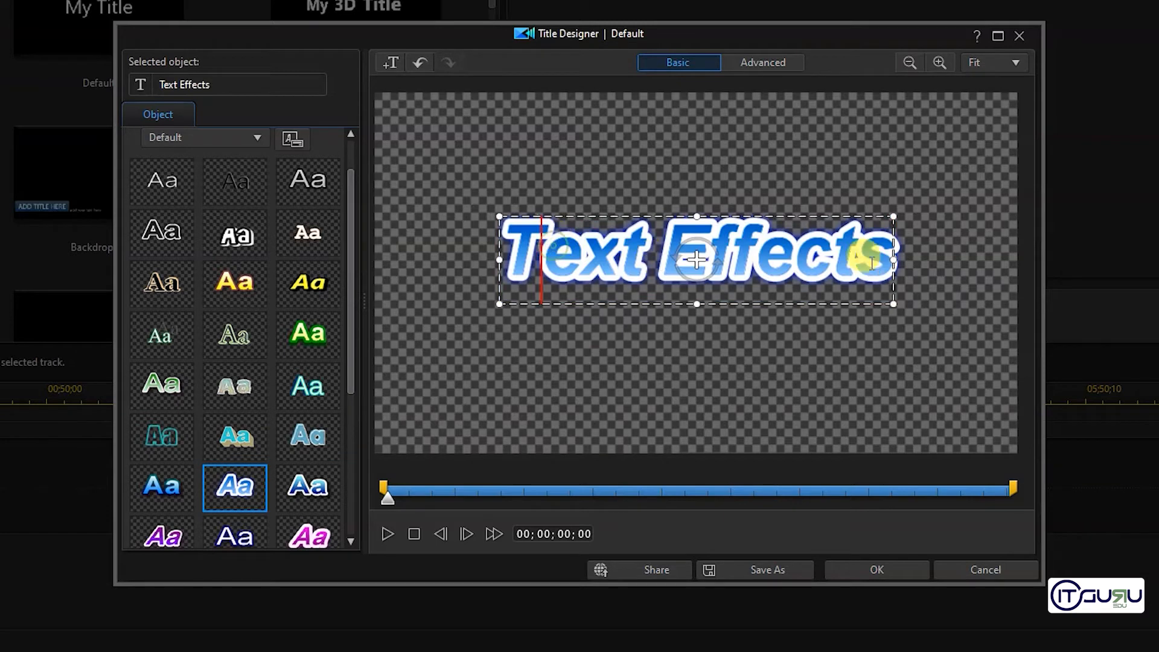
left_click_drag(500, 265, 924, 261)
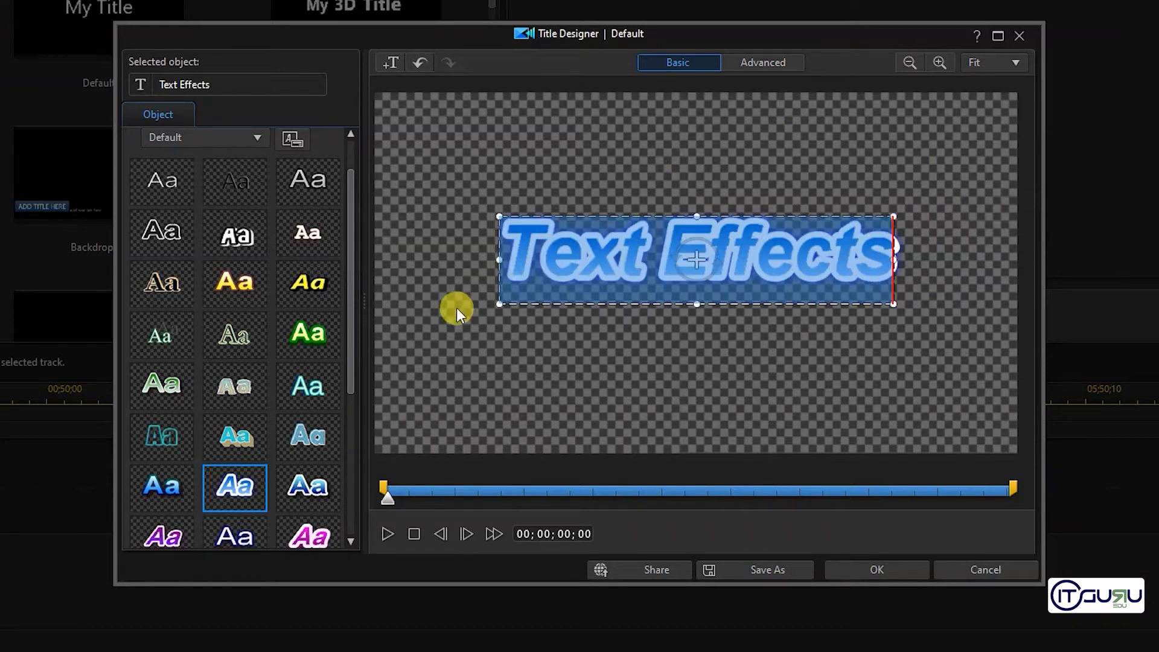
Check the My Presets character category and return to the Default character presets.
scroll(357, 296, "up", 1)
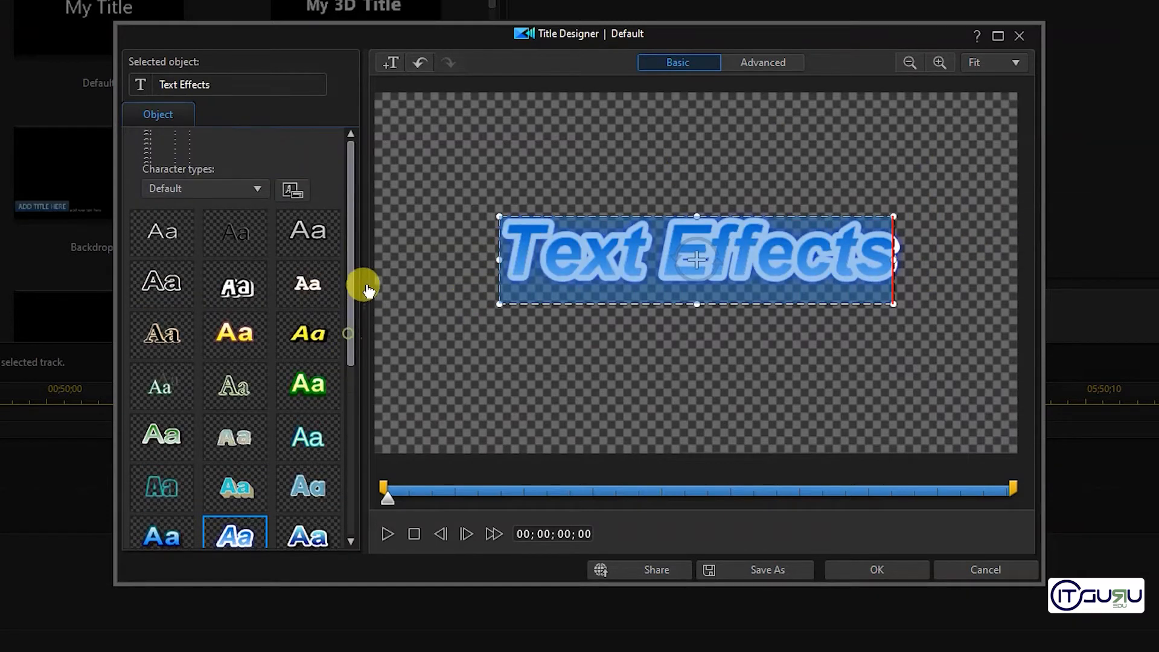
left_click(226, 191)
left_click(179, 223)
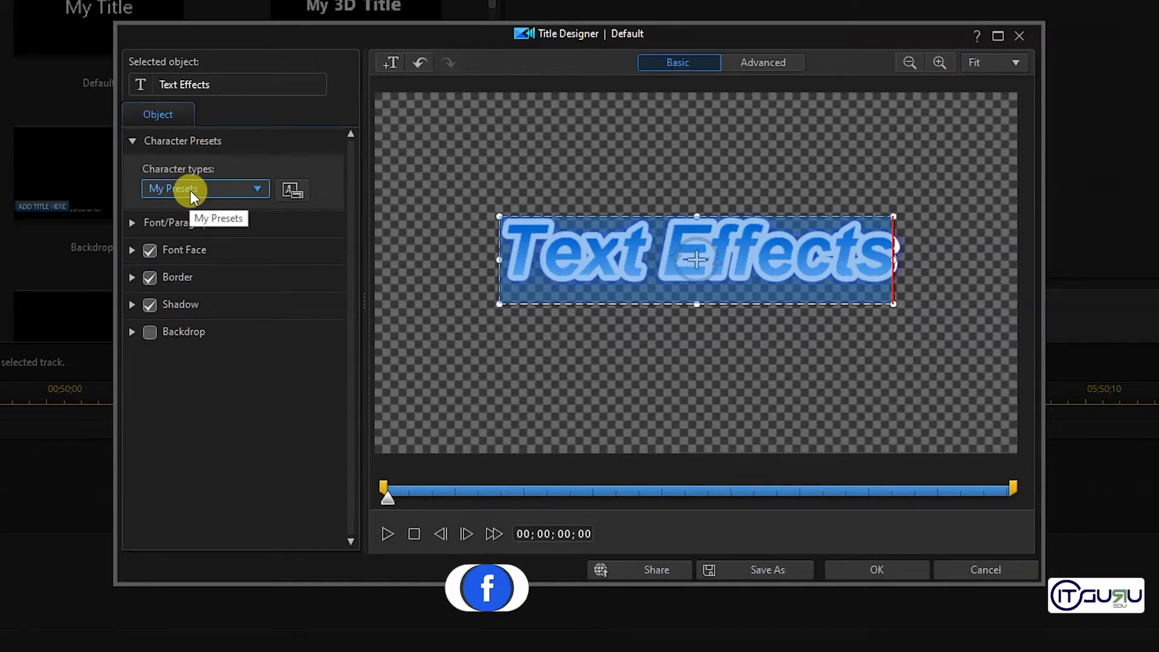
left_click(190, 190)
left_click(192, 209)
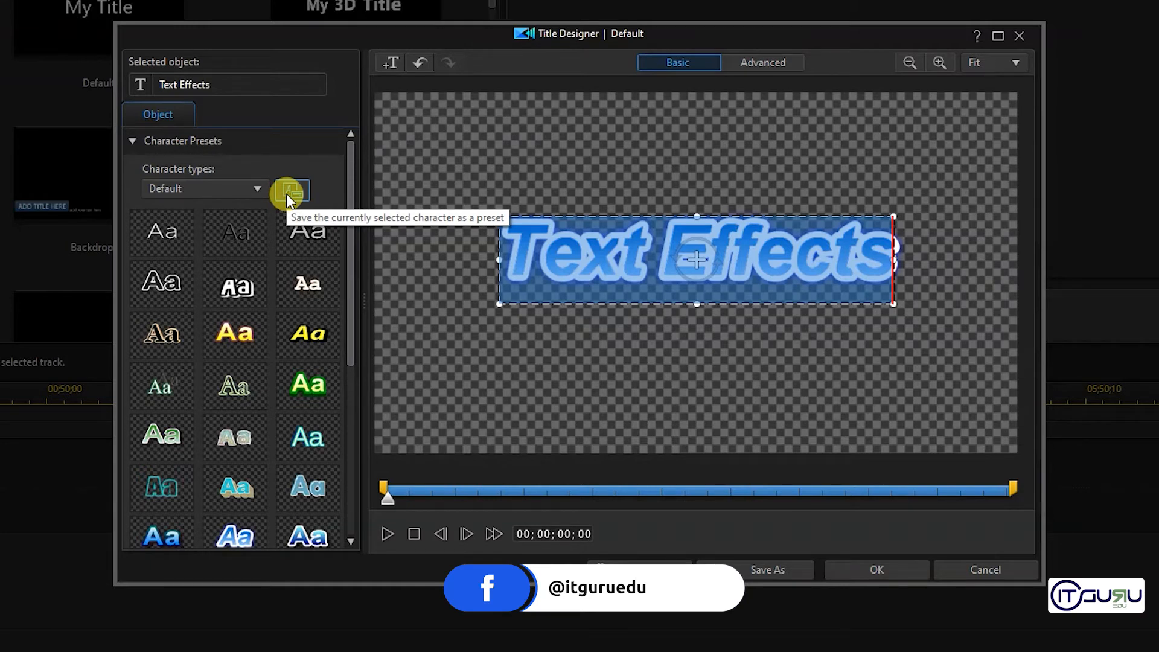
left_click(237, 190)
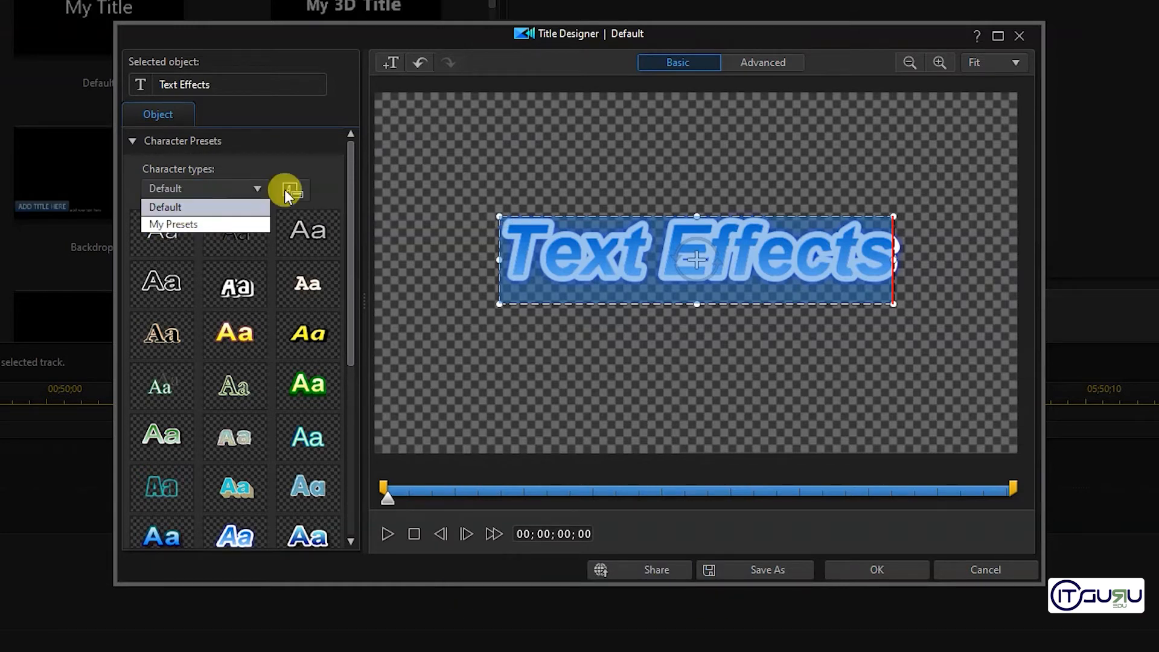
left_click(209, 193)
Apply the purple italic default preset with a light outline and shadow to the Text Effects title, and set its font size to 96.
left_click_drag(352, 331, 355, 507)
left_click(160, 329)
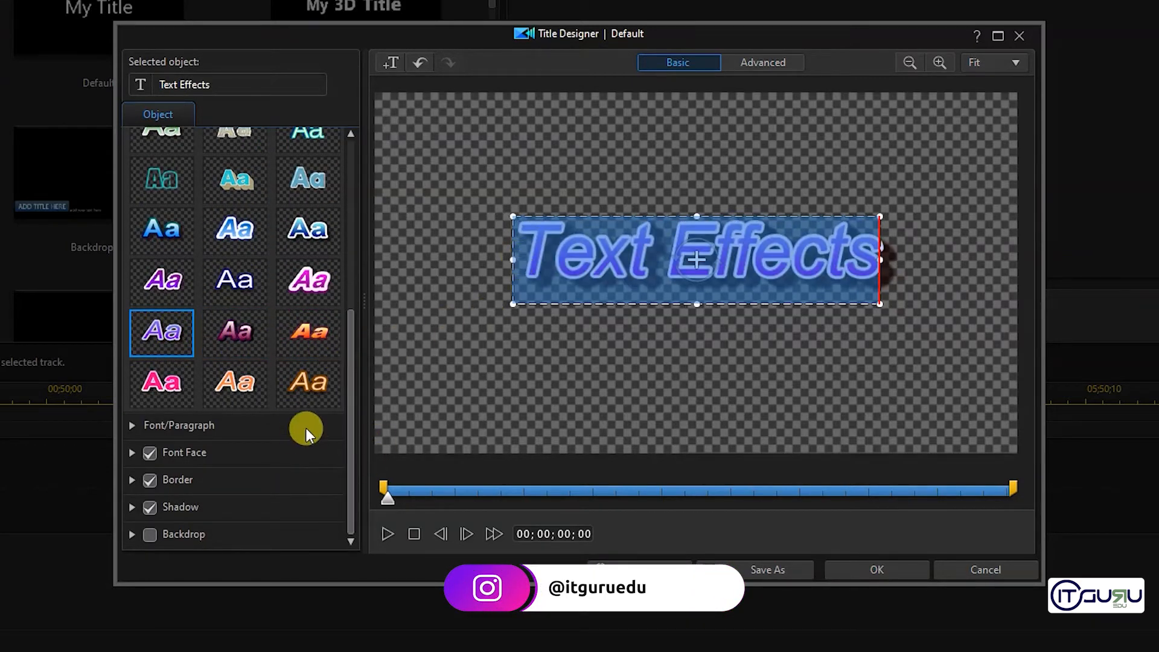
left_click_drag(347, 315, 374, 355)
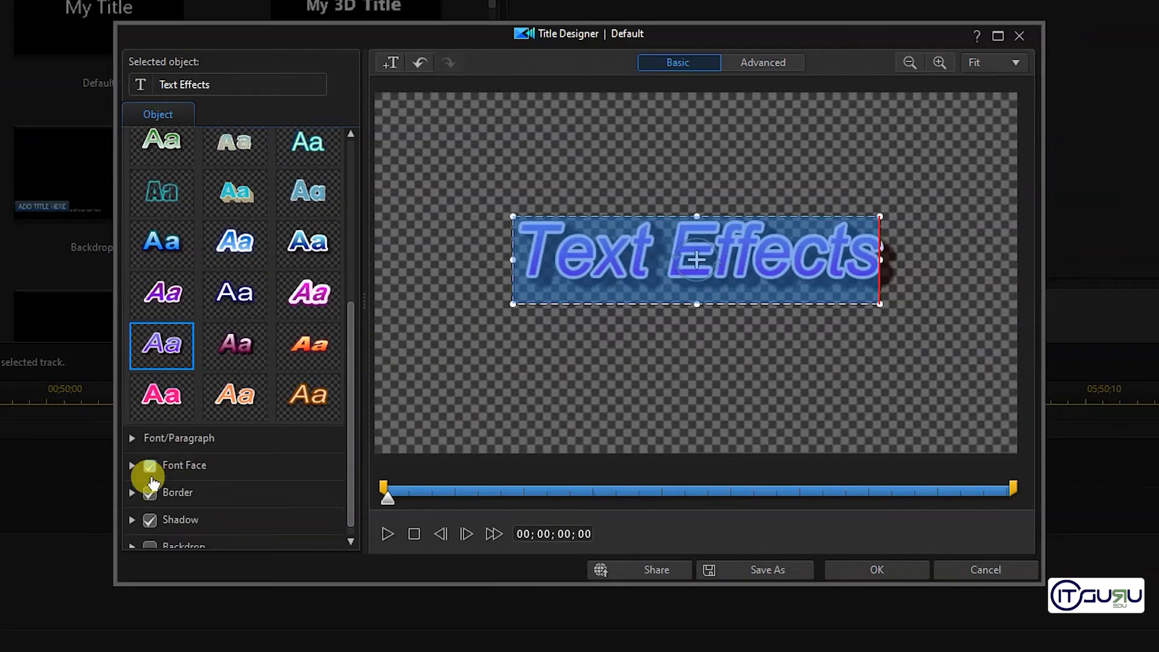
left_click(132, 441)
left_click(212, 440)
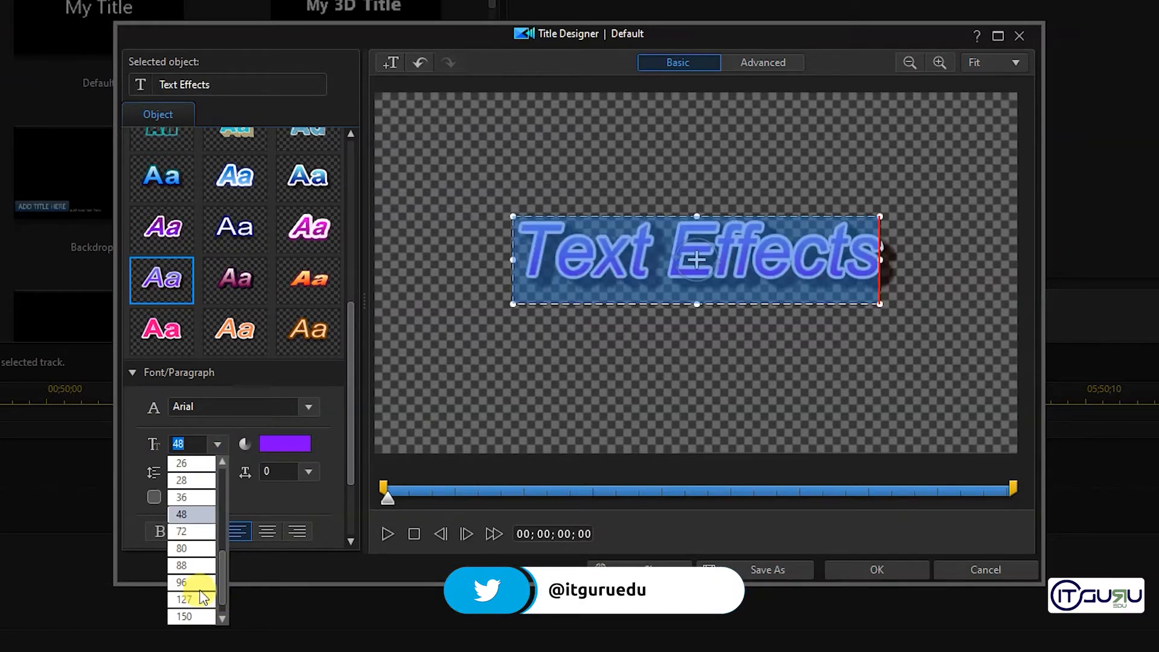
left_click(199, 582)
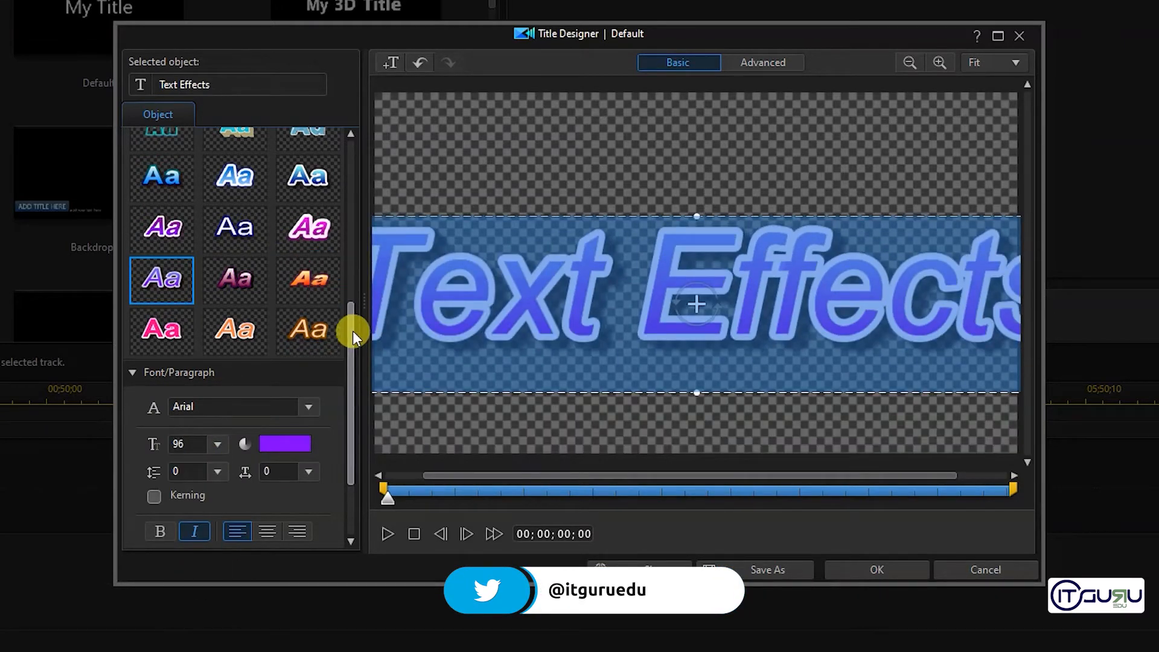
Save the current Text Effects character style as a preset in My Presets, and switch the character types back to Default.
left_click_drag(353, 331, 331, 161)
left_click(294, 190)
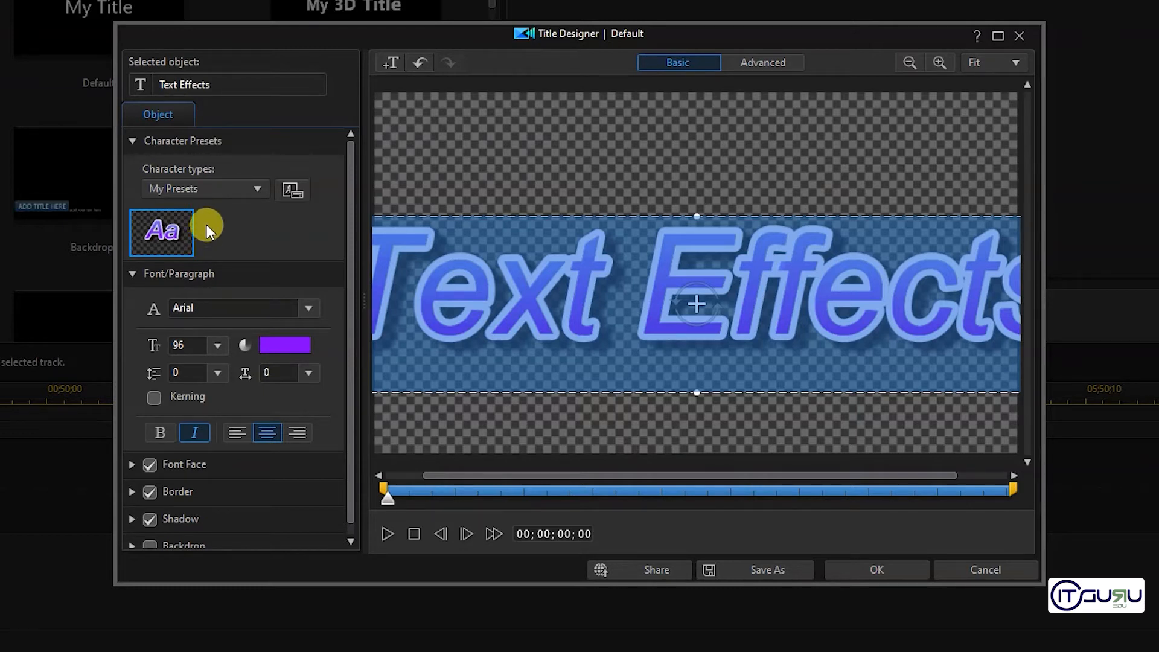
left_click(213, 190)
left_click(216, 205)
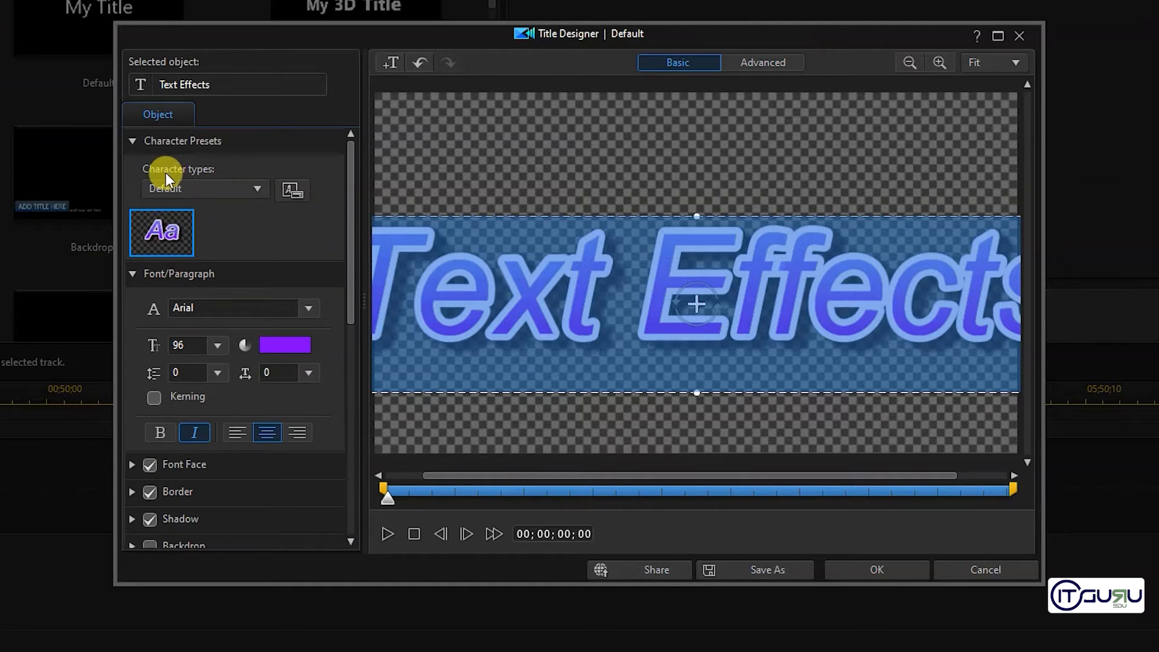
Collapse the character presets and set the Text Effects font size to 48.
left_click(133, 141)
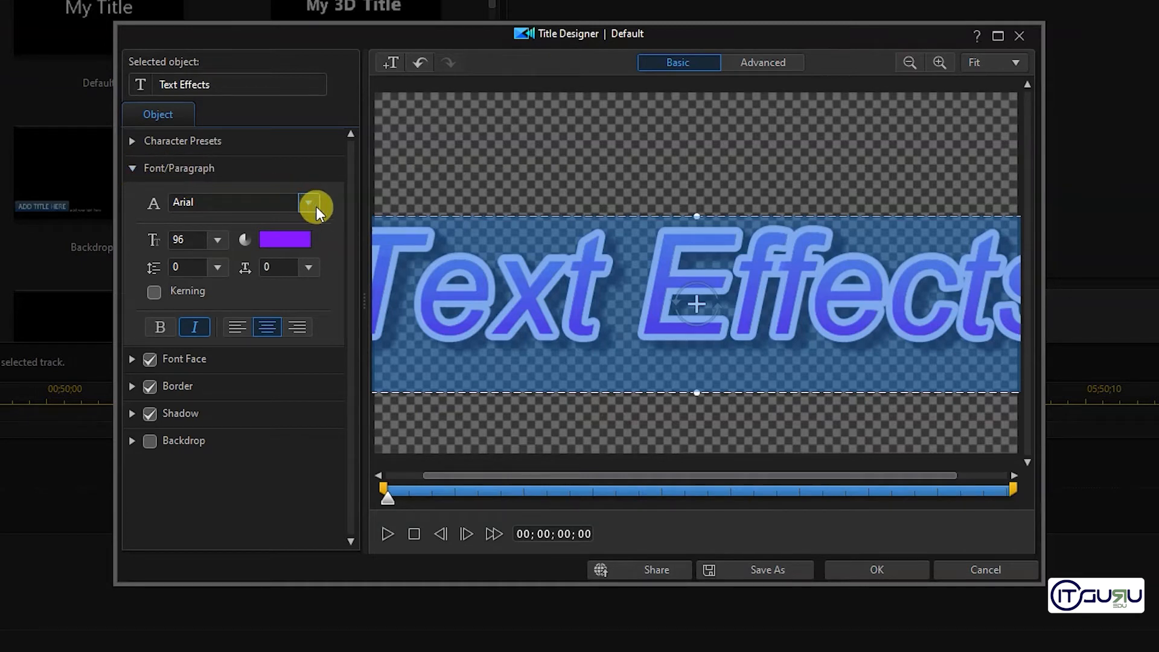
left_click(241, 202)
left_click(216, 239)
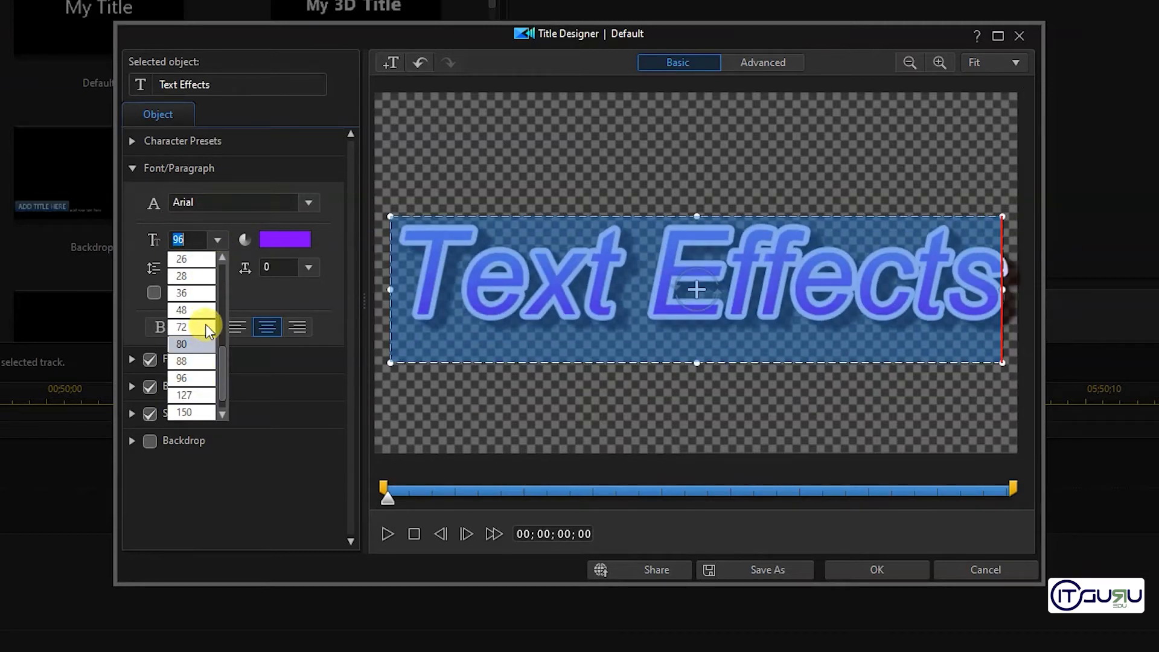
left_click(209, 314)
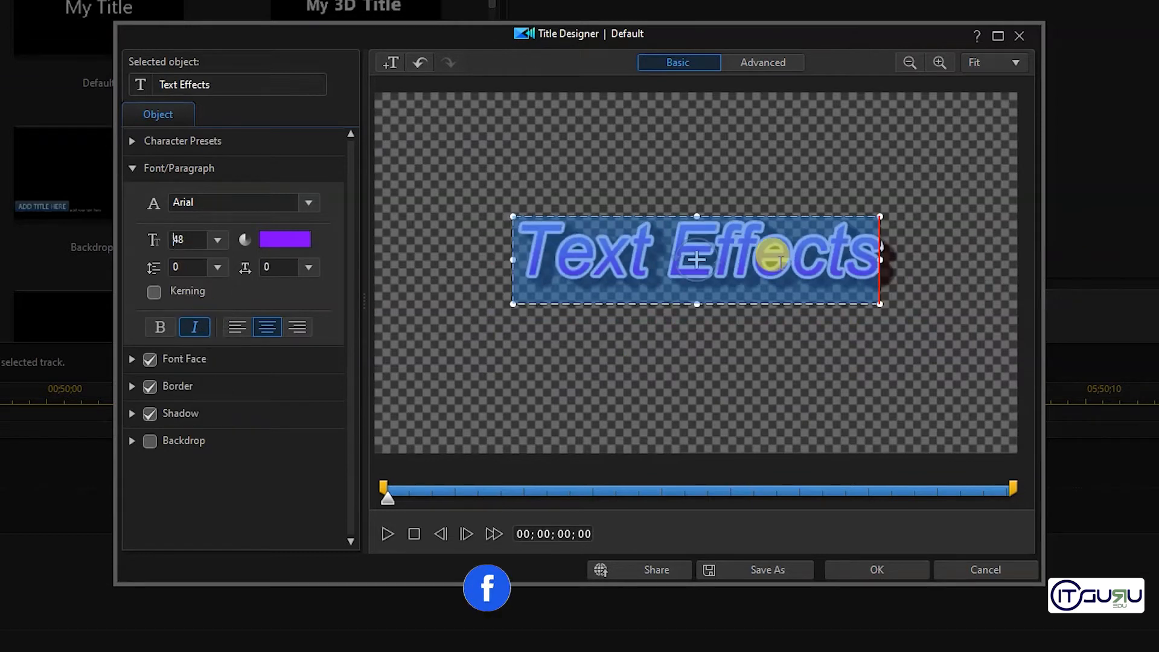
Browse the available fonts and change the Text Effects title's font to Cooper Black.
left_click(310, 206)
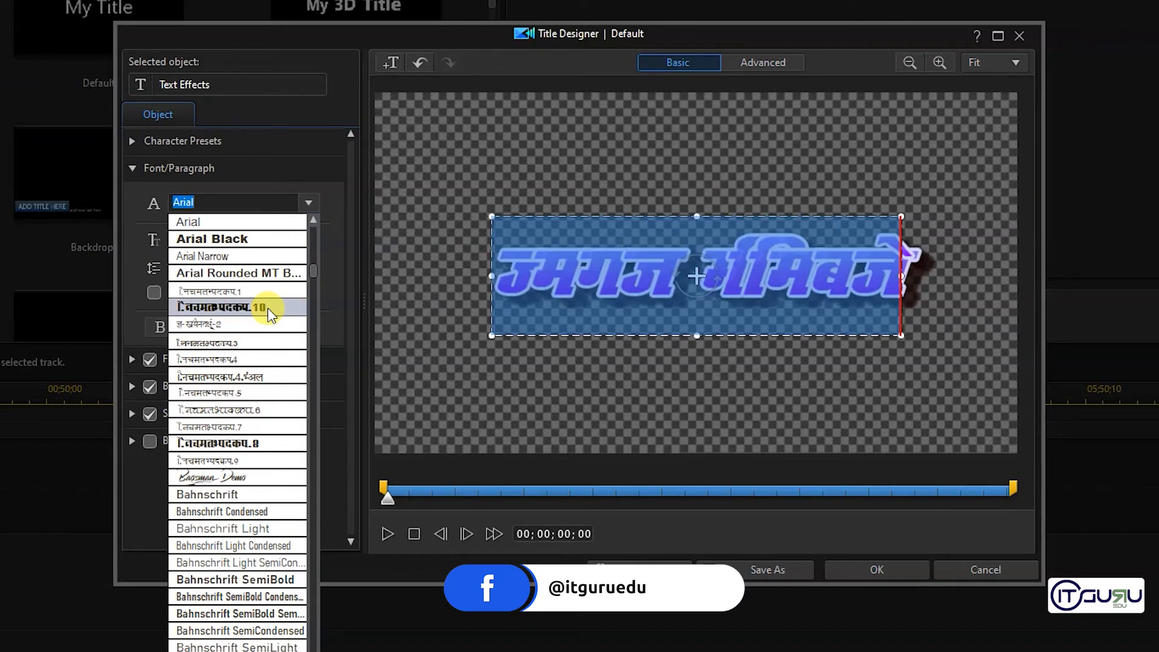
scroll(269, 314, "down", 3)
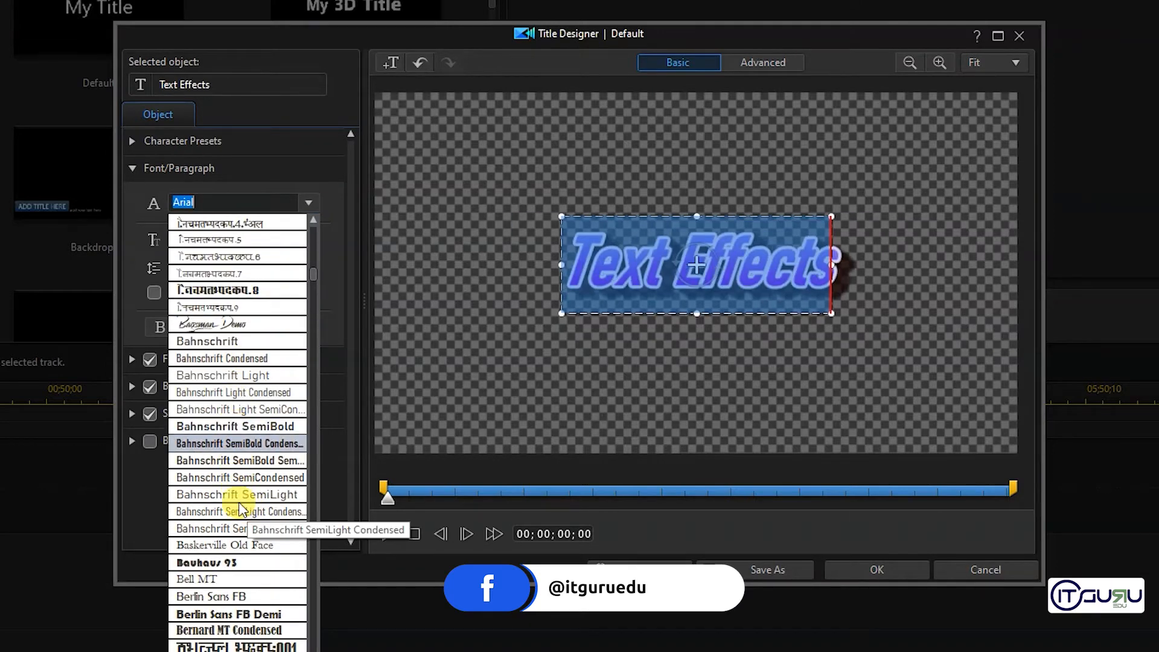
scroll(235, 509, "down", 7)
scroll(274, 305, "down", 1)
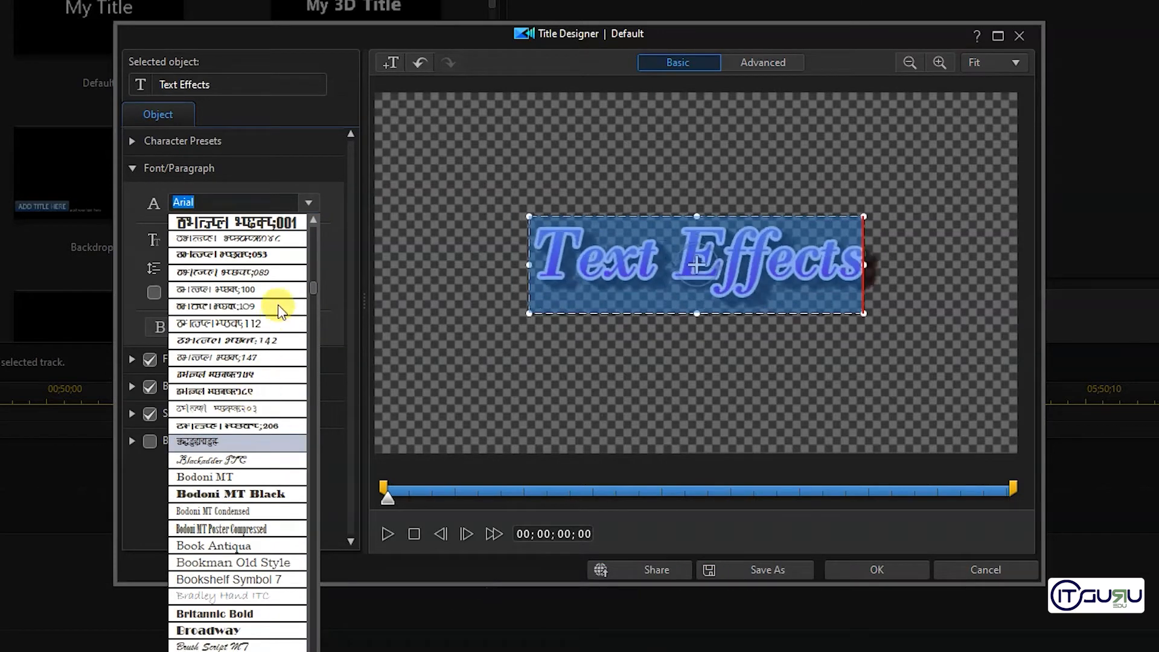
scroll(307, 484, "down", 20)
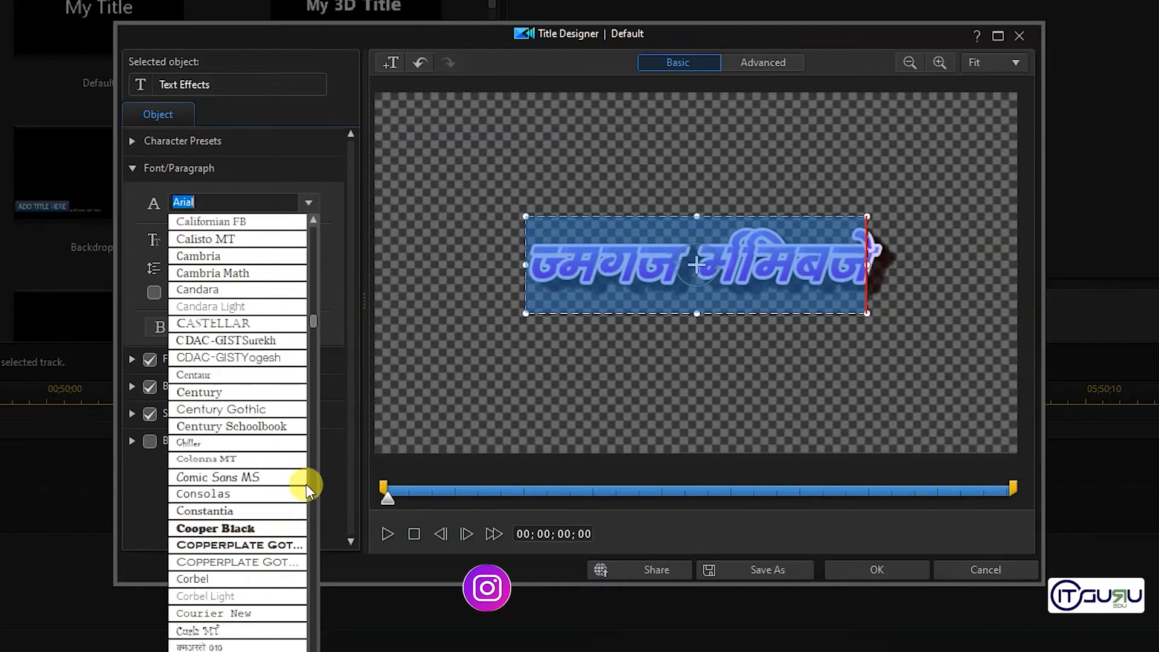
scroll(310, 477, "up", 20)
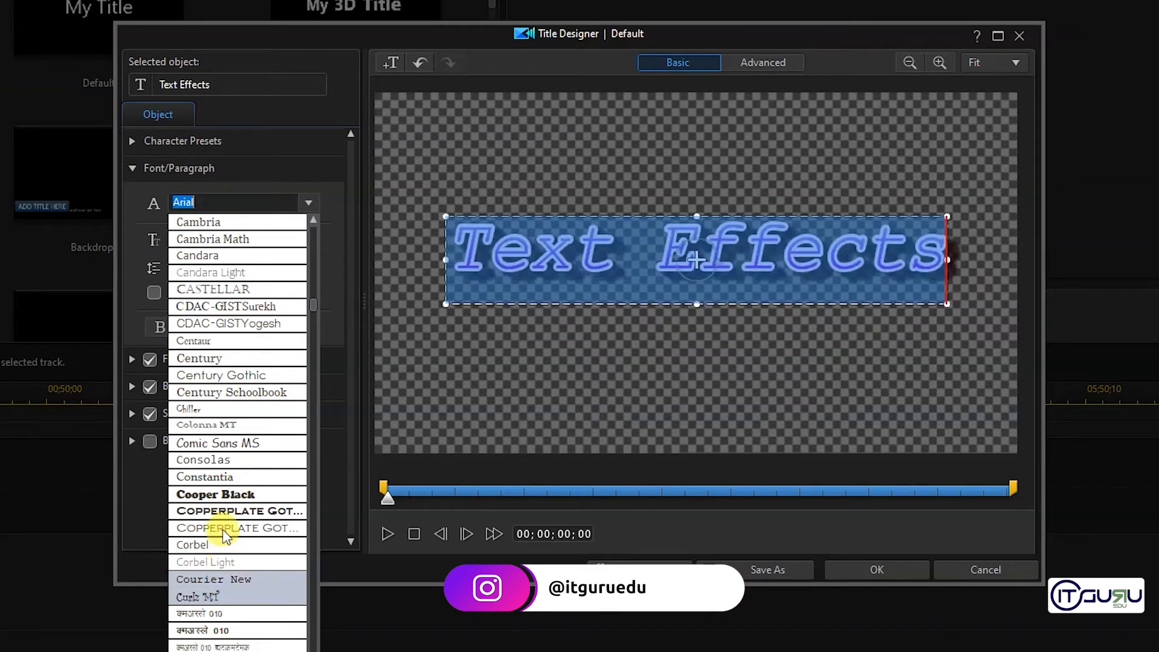
left_click(212, 494)
left_click(573, 281)
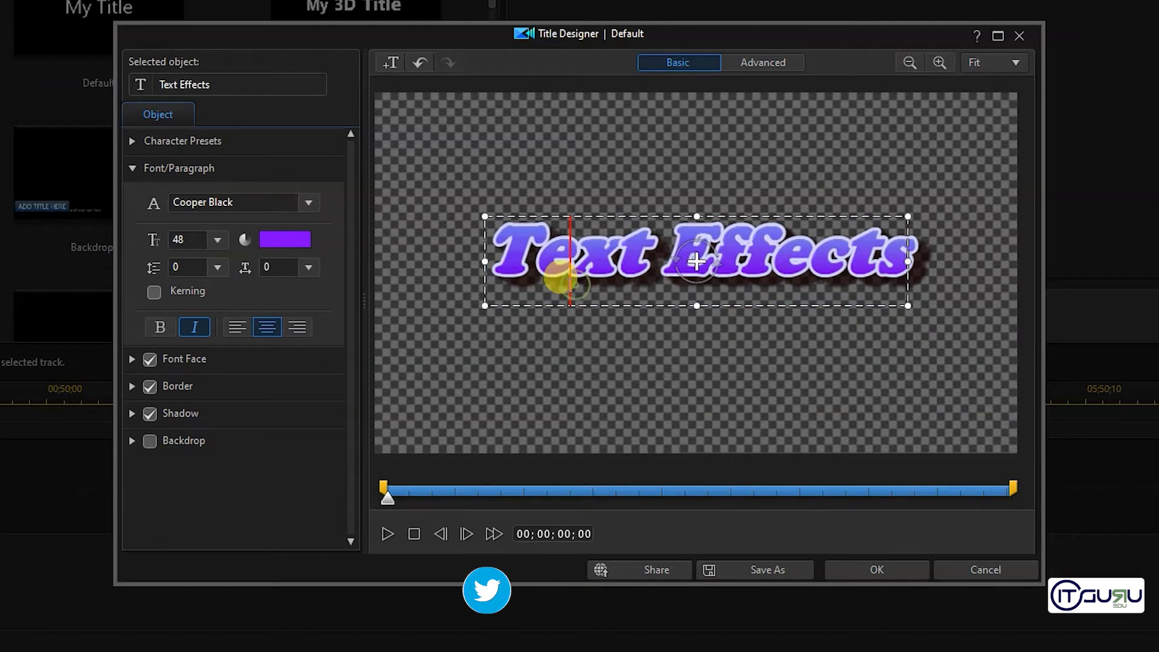
Select the whole Text Effects text and set its font size to 72.
left_click_drag(477, 257, 958, 266)
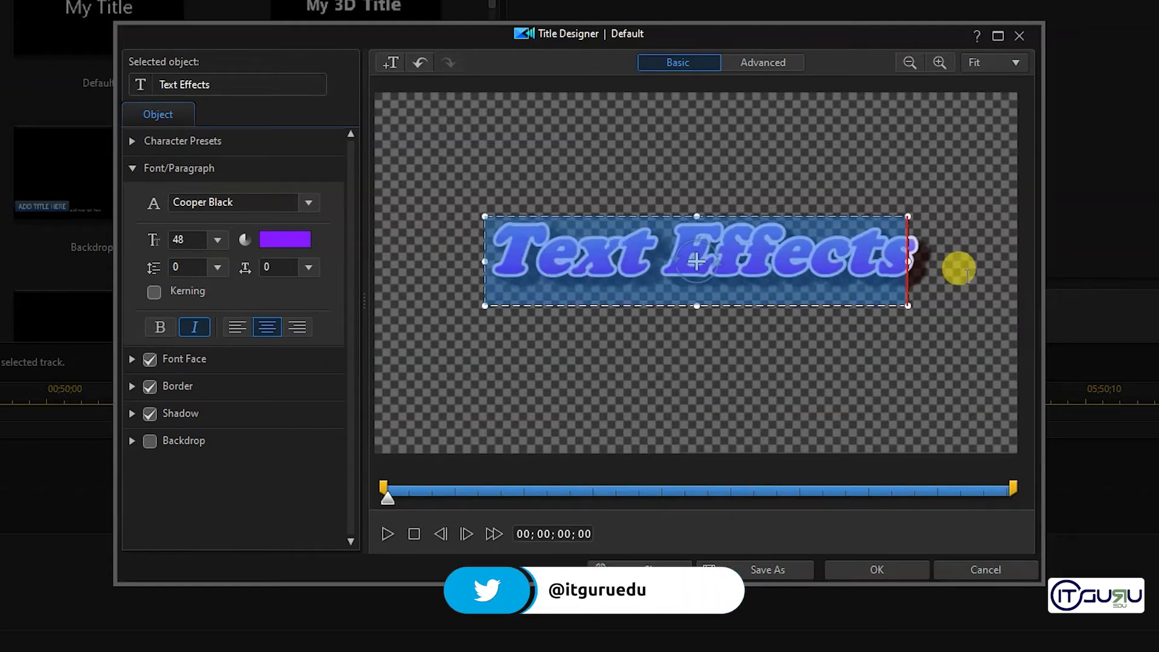
left_click(208, 242)
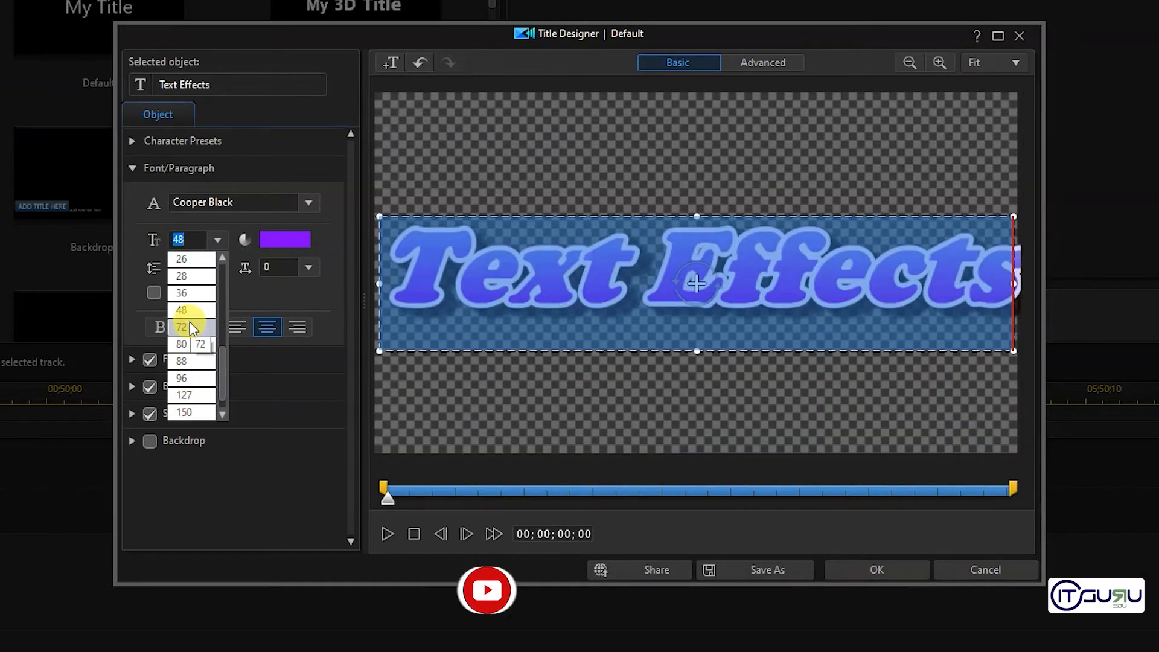
left_click(188, 324)
left_click(284, 239)
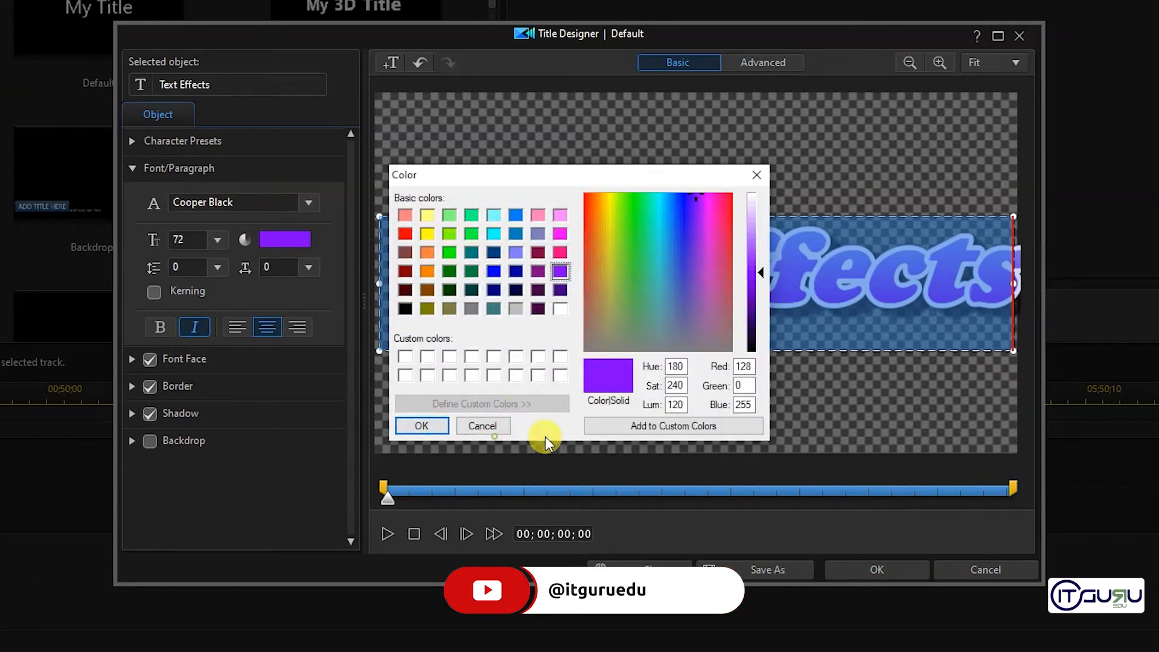
left_click(483, 425)
Reselect the whole Text Effects text and apply the first plain white preset from the default character presets.
left_click(716, 290)
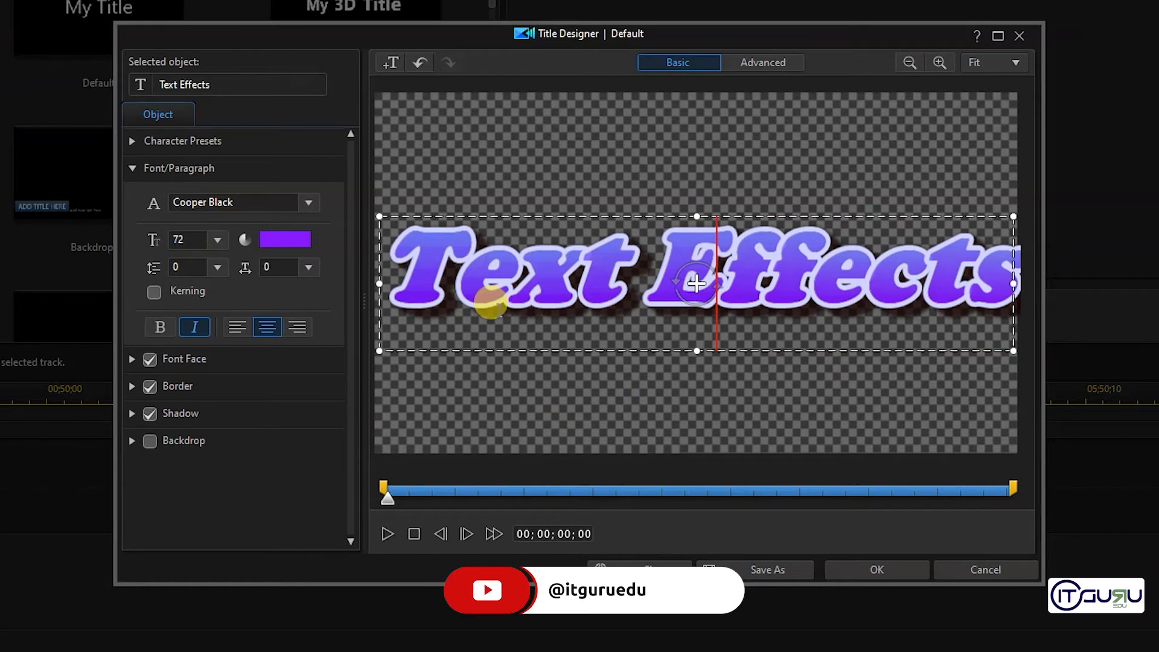
left_click(378, 282)
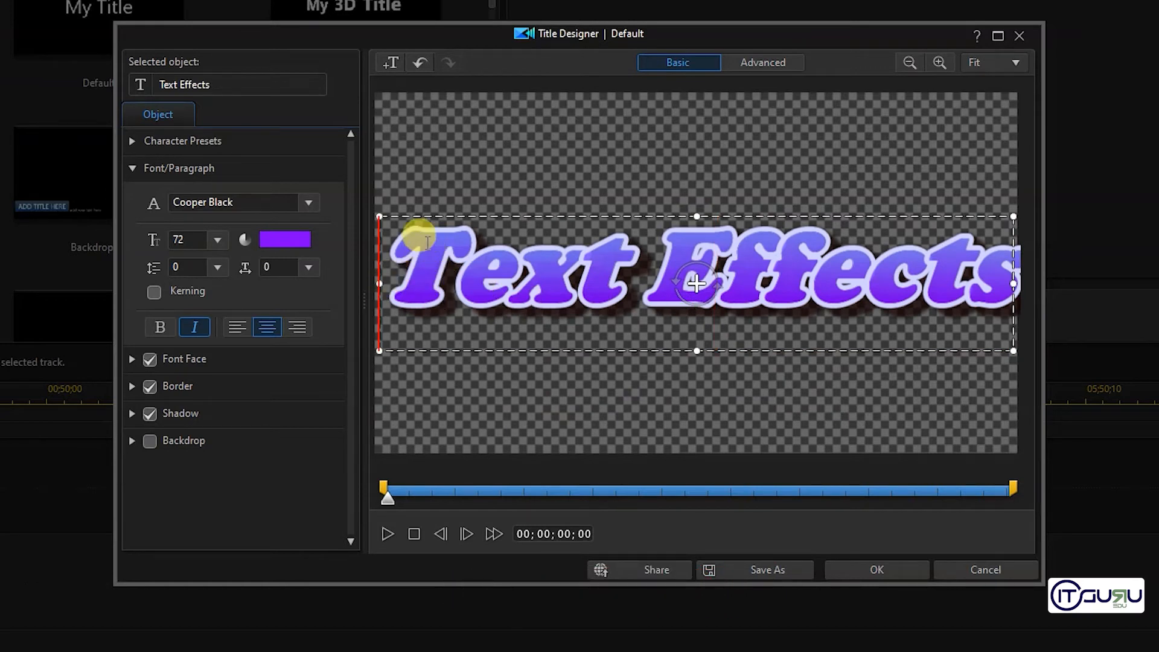
key("ctrl+a")
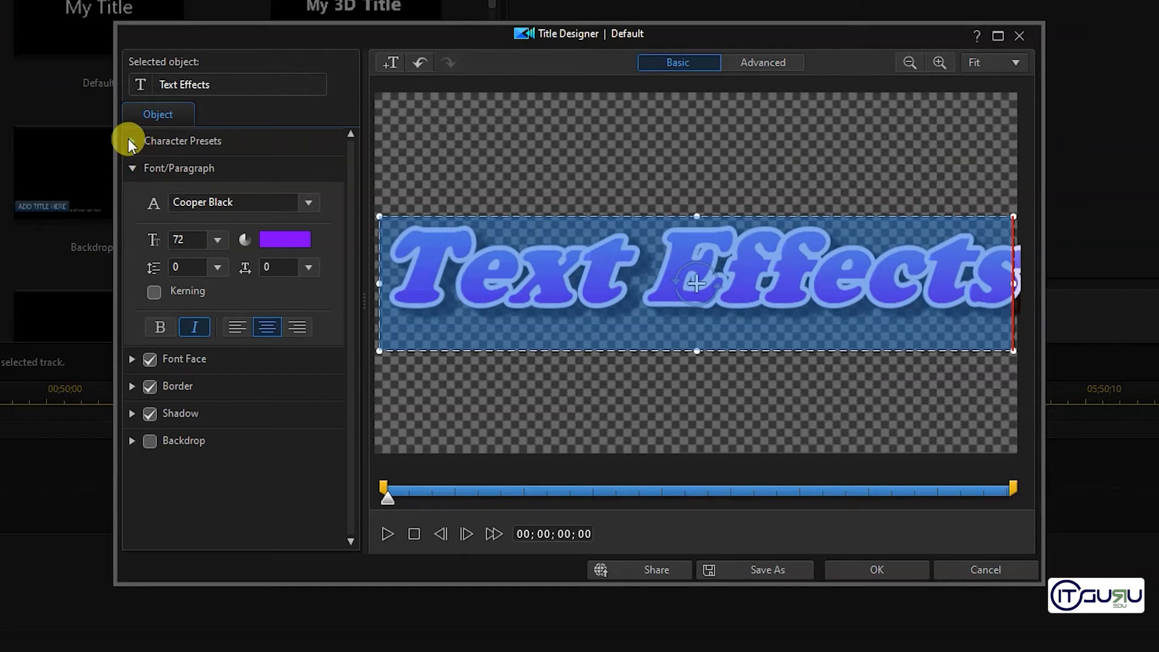
left_click(136, 147)
left_click(171, 230)
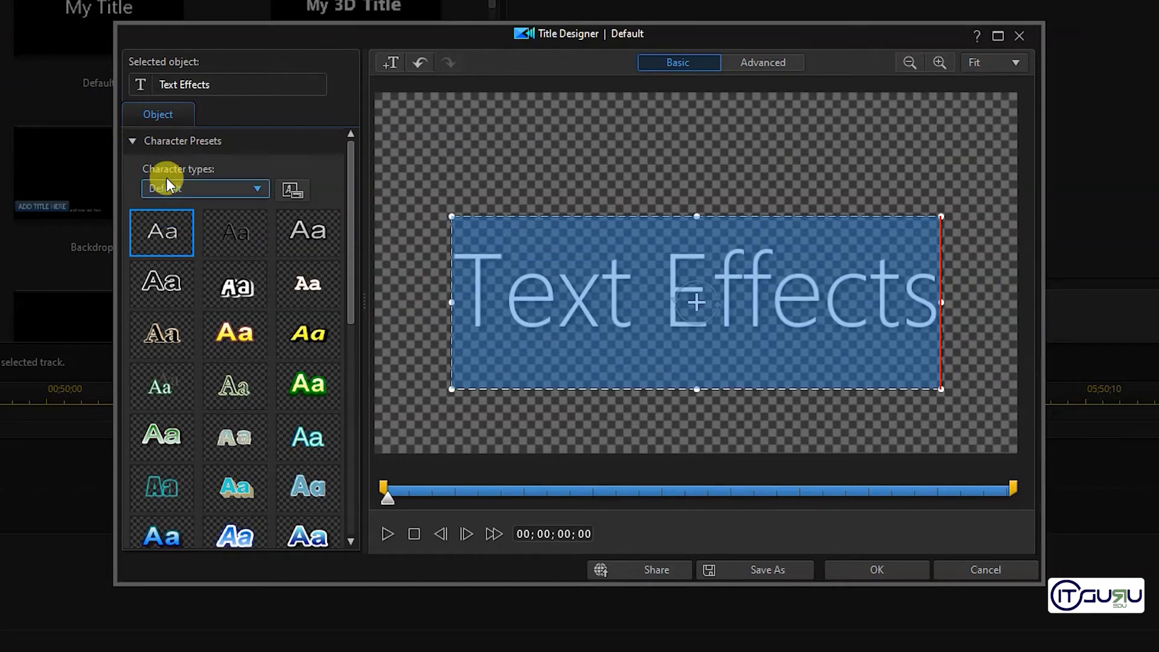
Collapse the character presets and change the Text Effects title's font to Segoe UI Black.
left_click(136, 147)
left_click(309, 203)
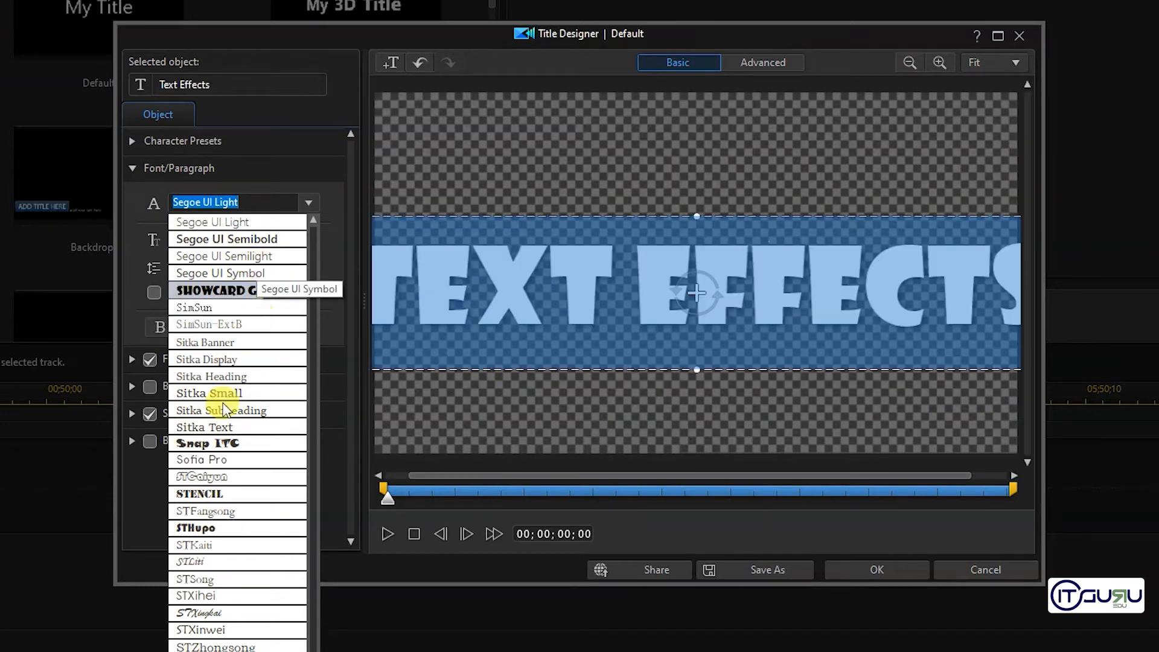
scroll(246, 303, "down", 6)
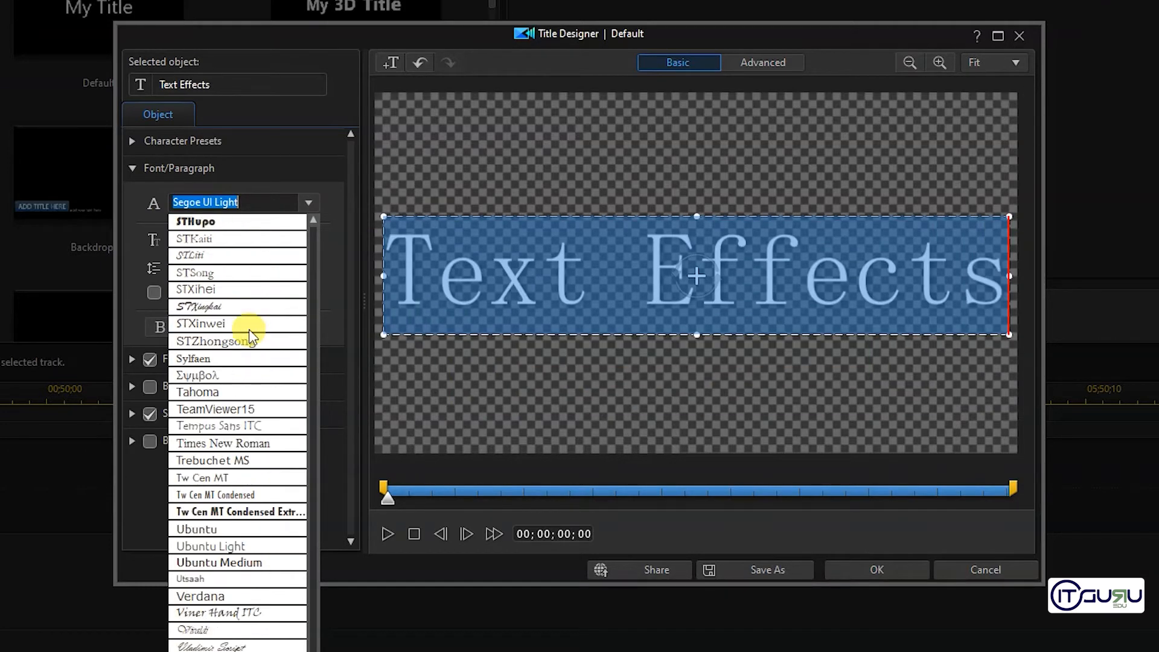
scroll(260, 453, "down", 2)
scroll(258, 492, "down", 1)
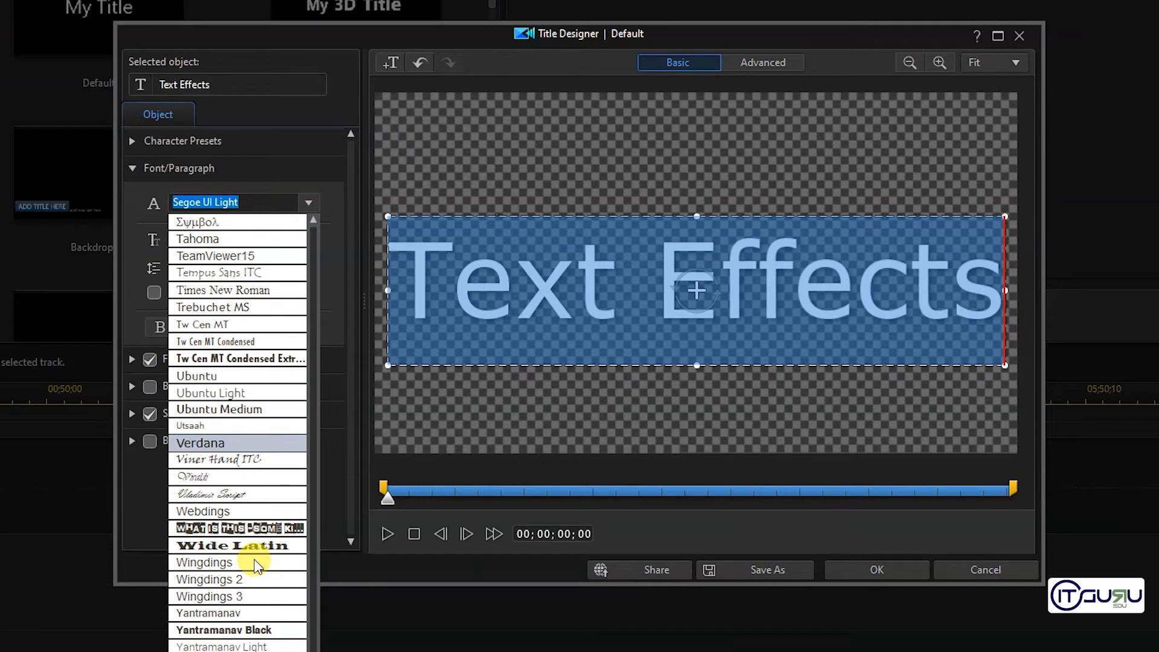
left_click(422, 379)
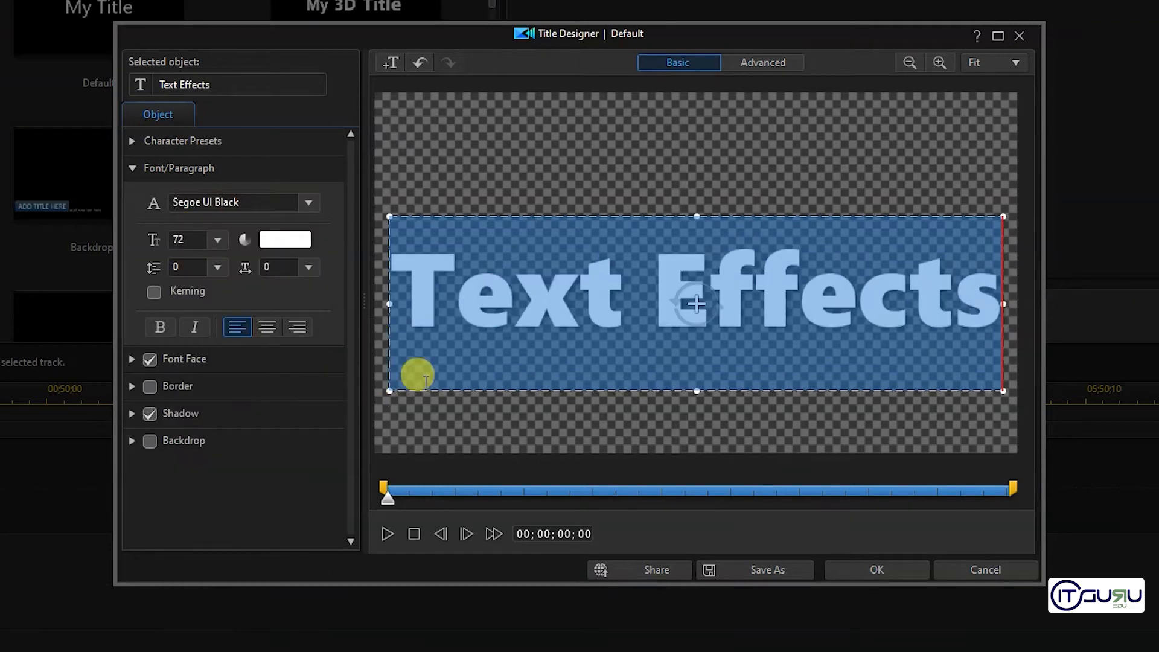
Set the Text Effects title's font size to 48.
left_click(216, 242)
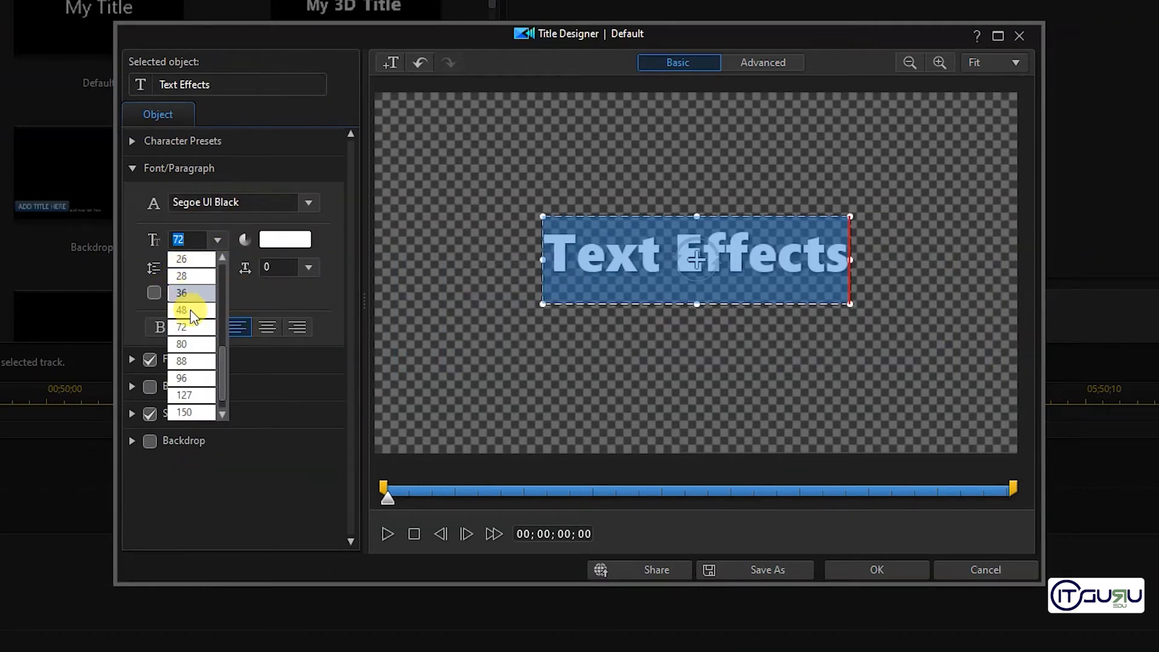
left_click(181, 325)
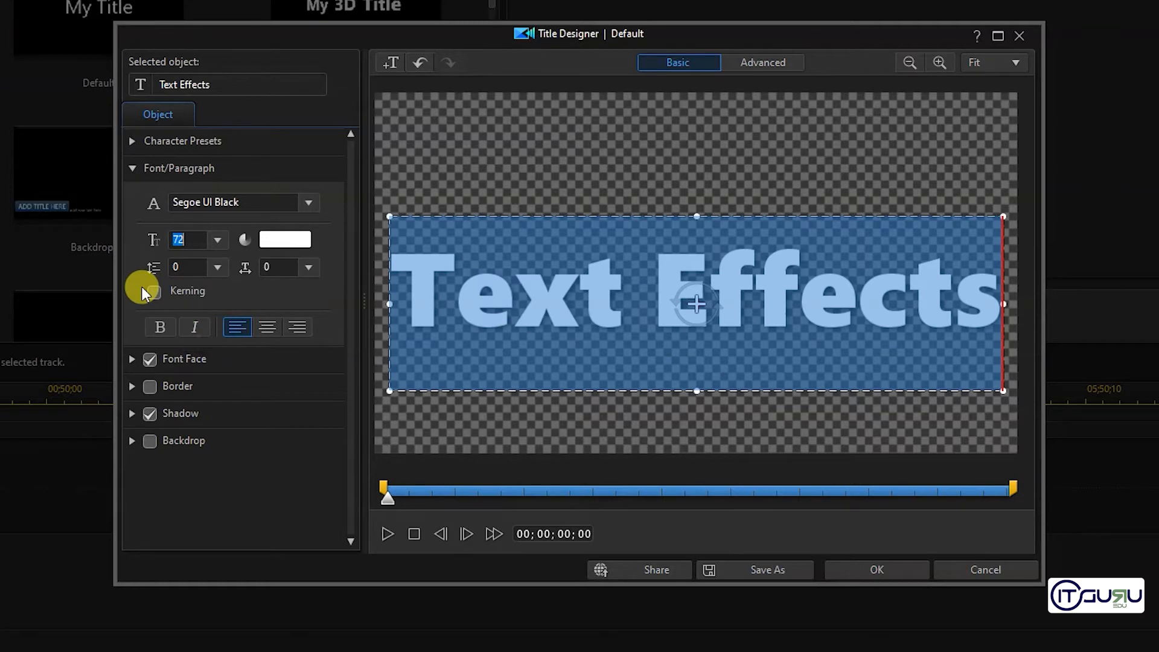
left_click(216, 241)
left_click(194, 310)
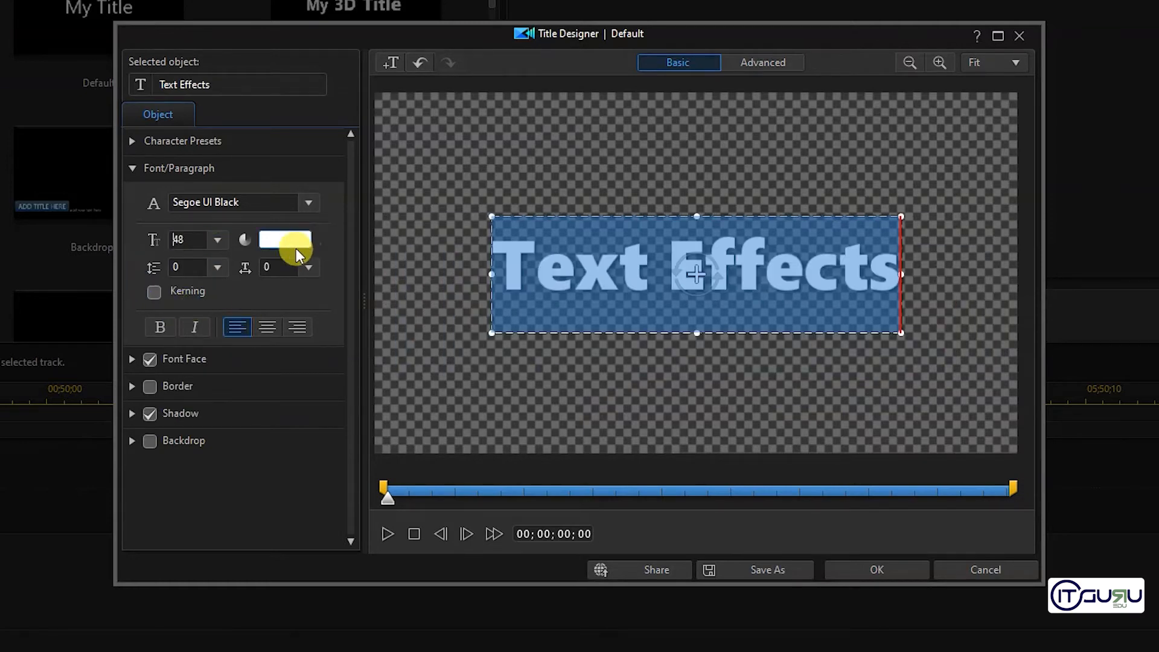
Change the Text Effects title's font color to the basic bright yellow (red 255, green 255, blue 0).
left_click(303, 244)
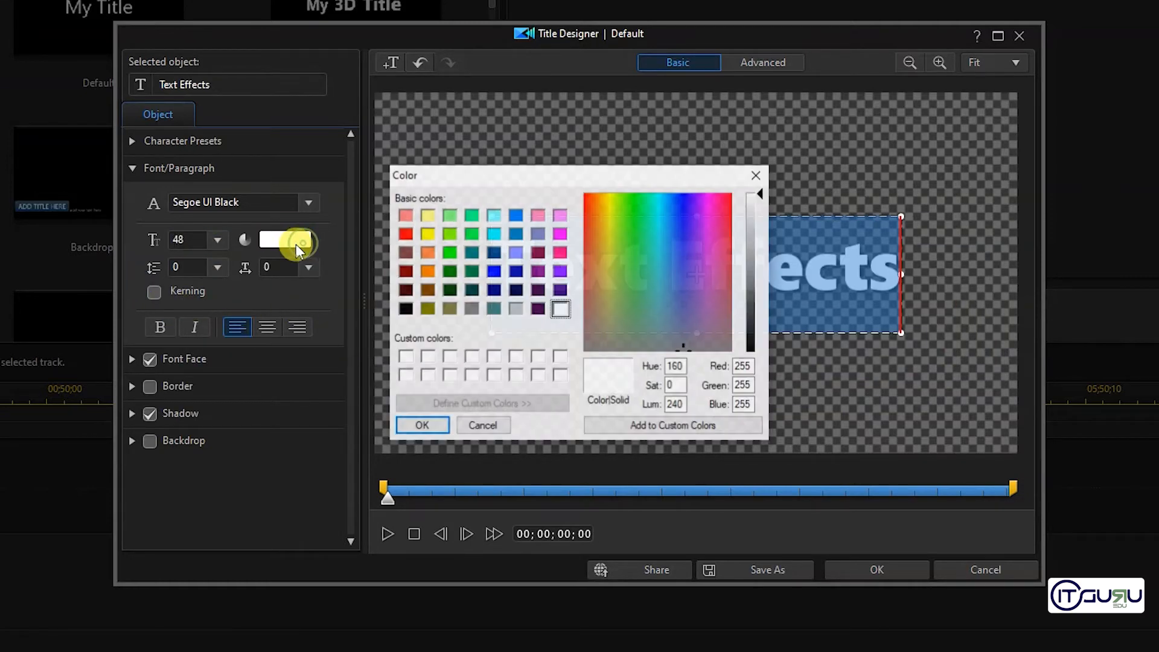
left_click(427, 234)
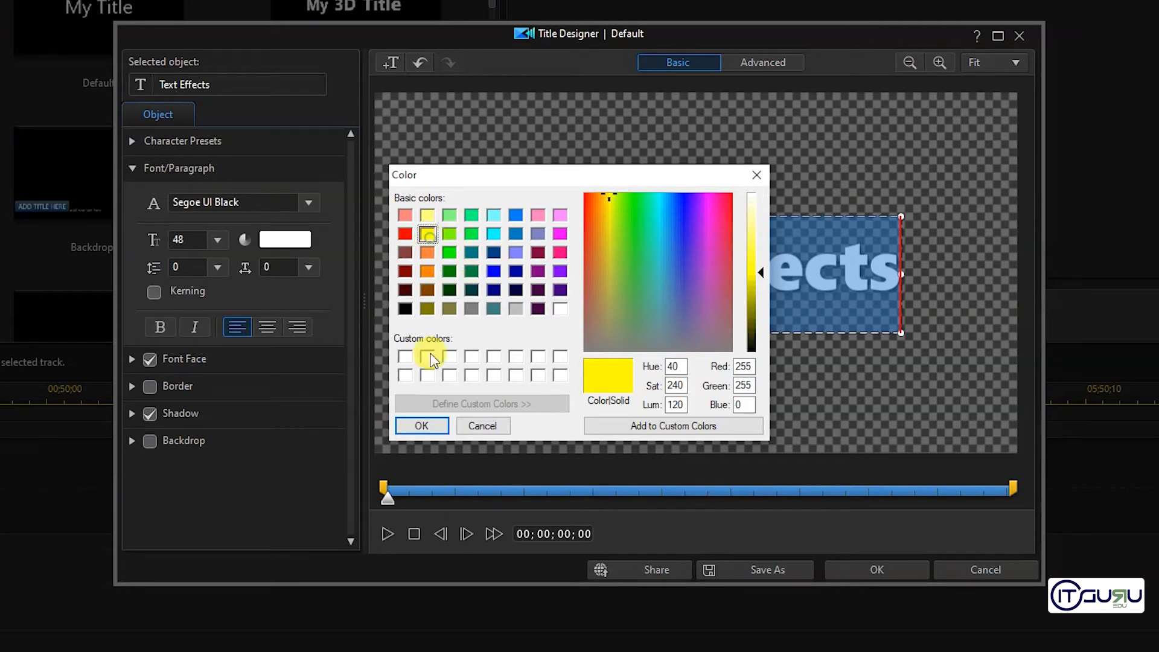
left_click(439, 426)
left_click(661, 292)
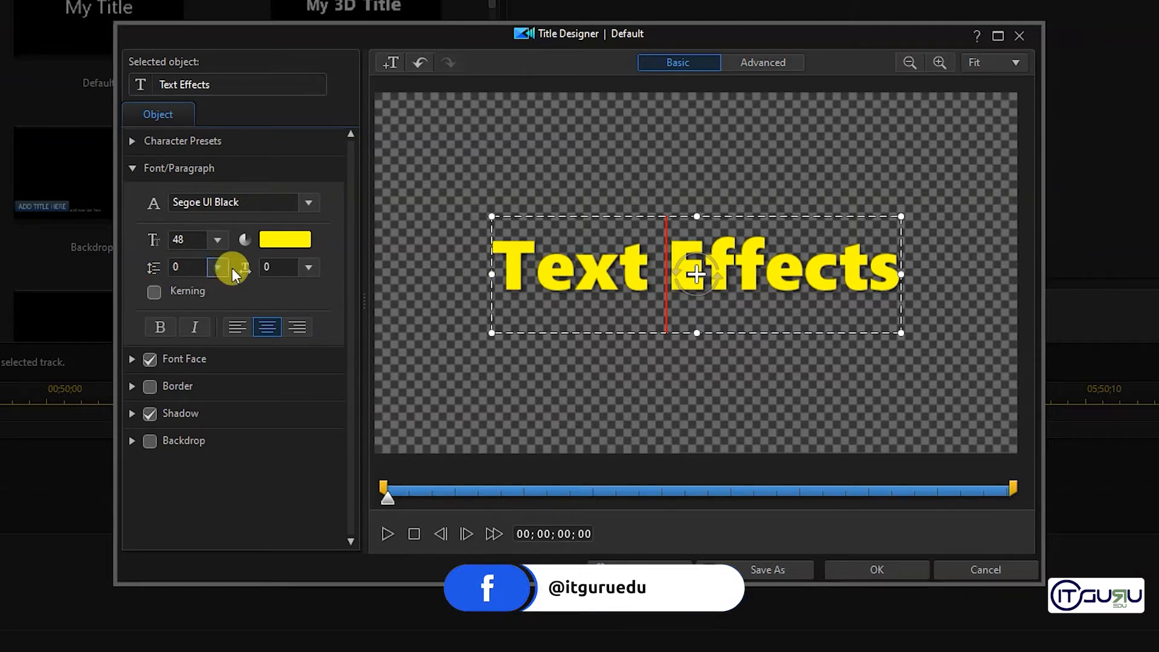
Add a second line reading "Text Effects" below the existing title text.
left_click(900, 274)
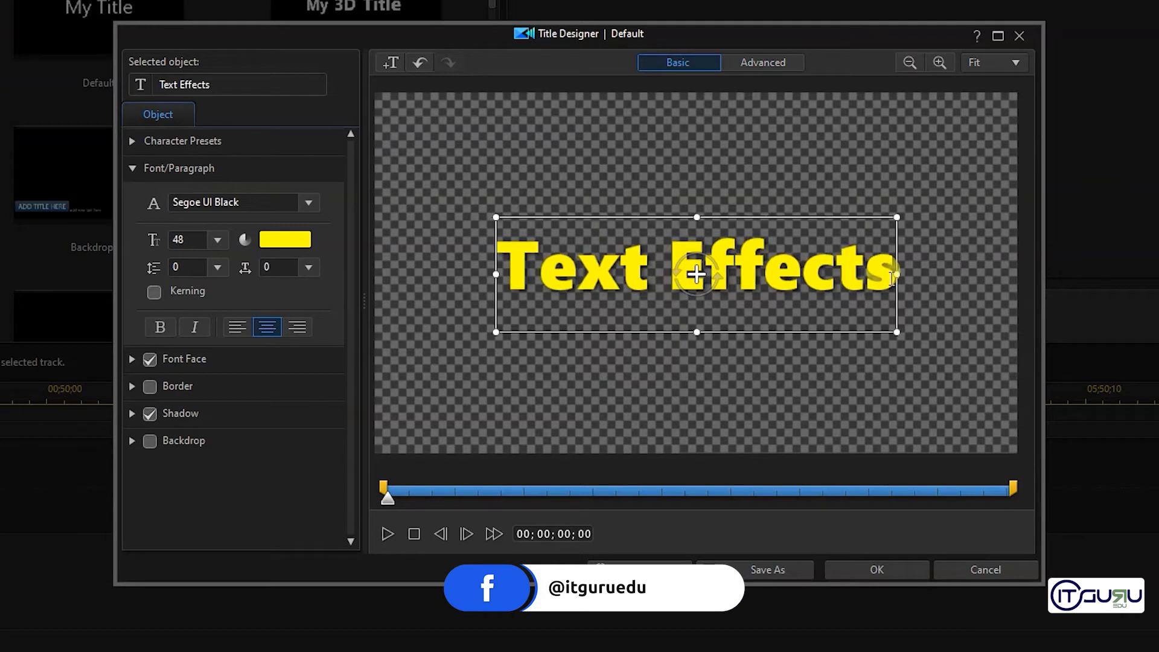
left_click_drag(697, 332, 696, 446)
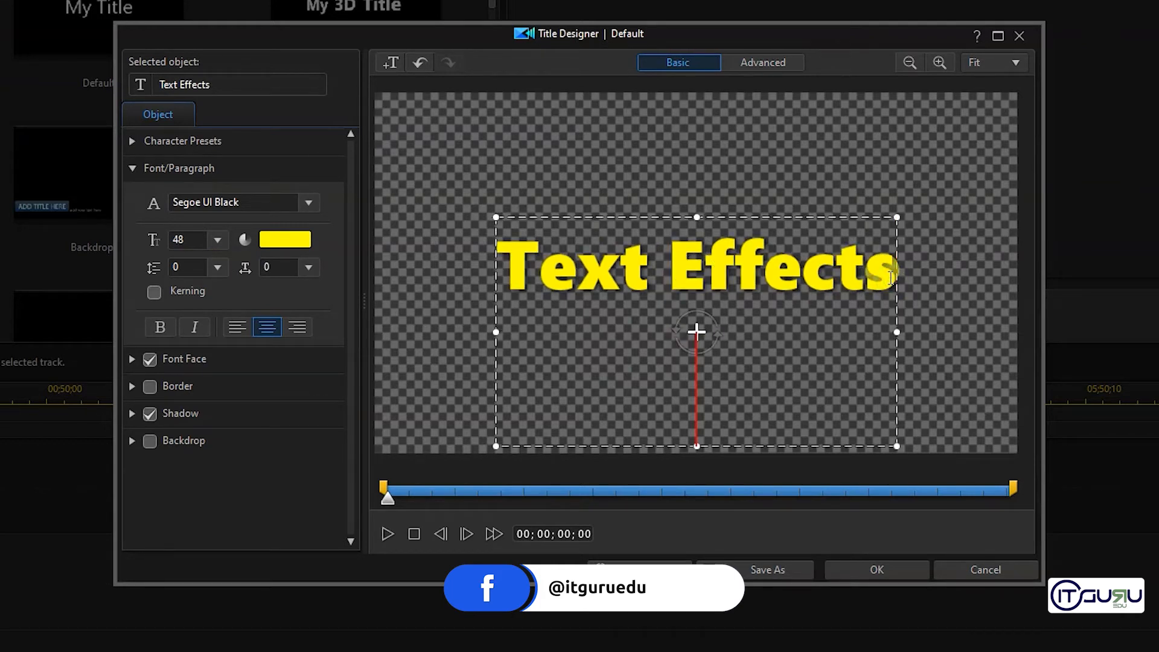
type("Text")
type(" Effe")
key("BackSpace")
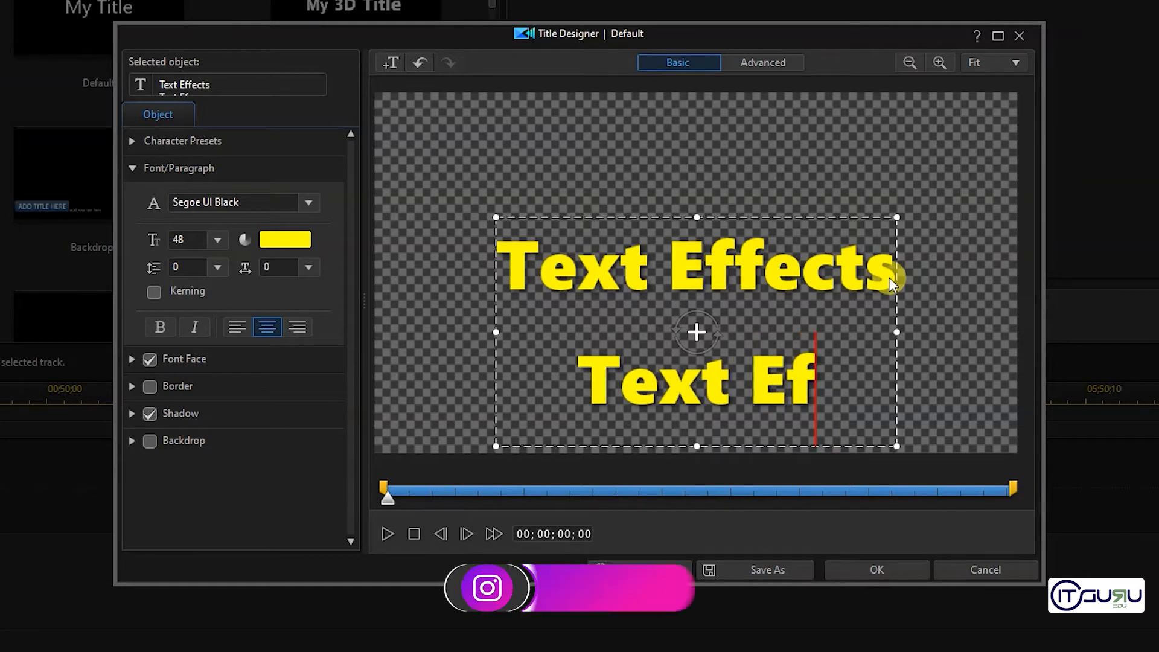
type("fects")
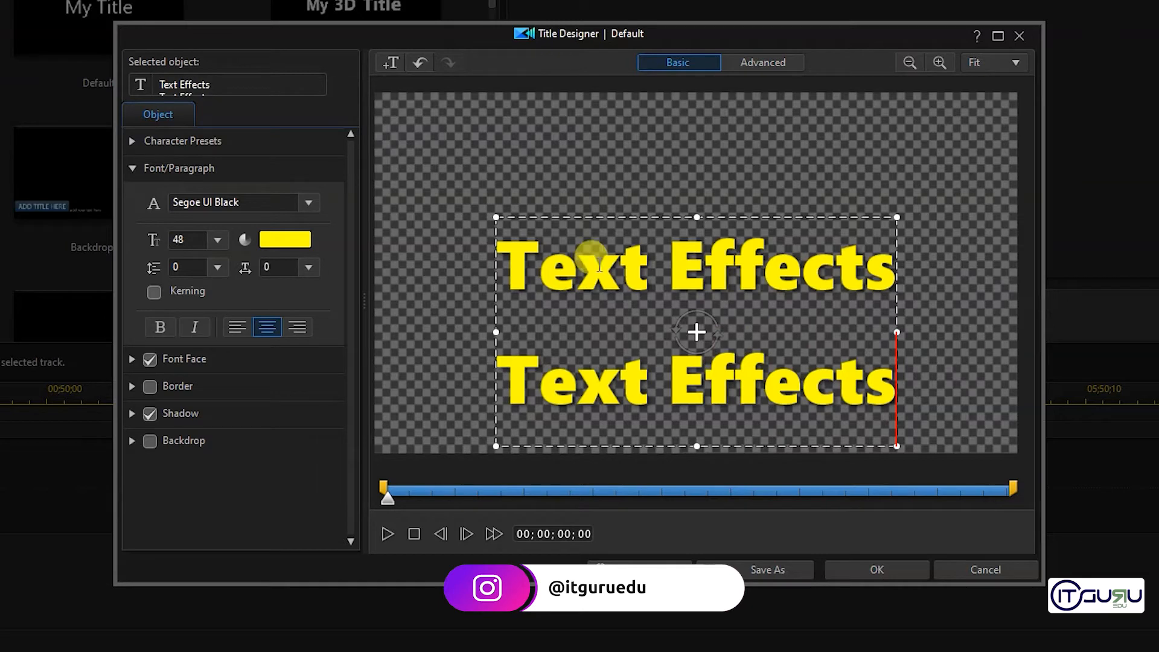
Select both Text Effects lines, try several tighter and wider line spacings, and set the line spacing to -16.
key("ctrl+a")
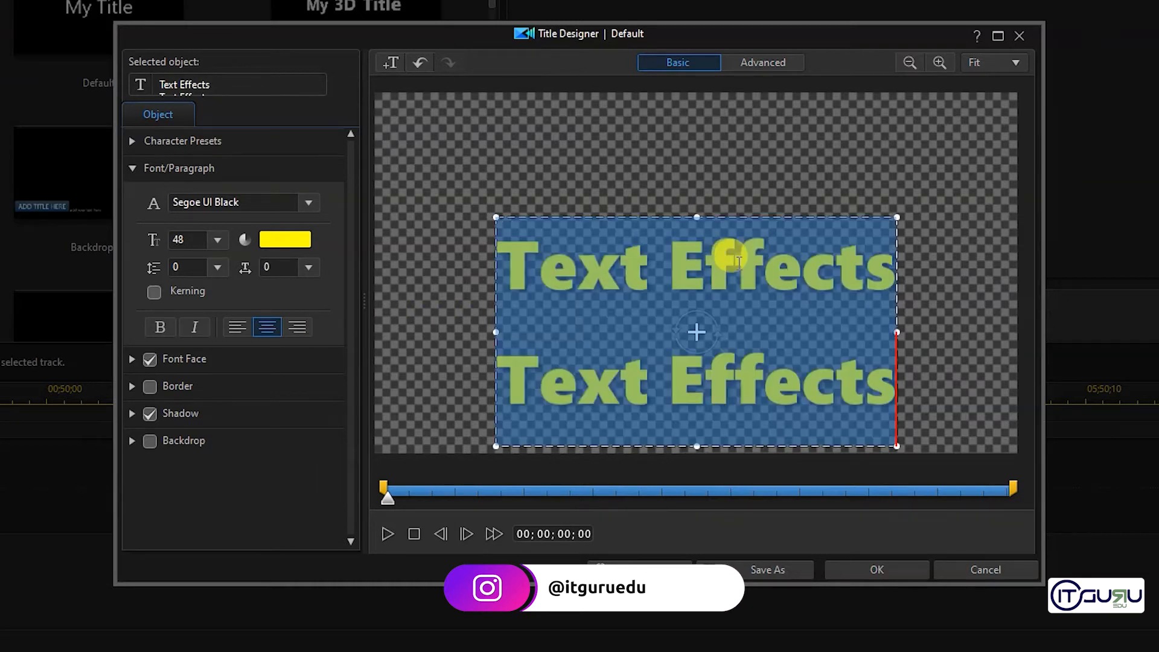
left_click(604, 336)
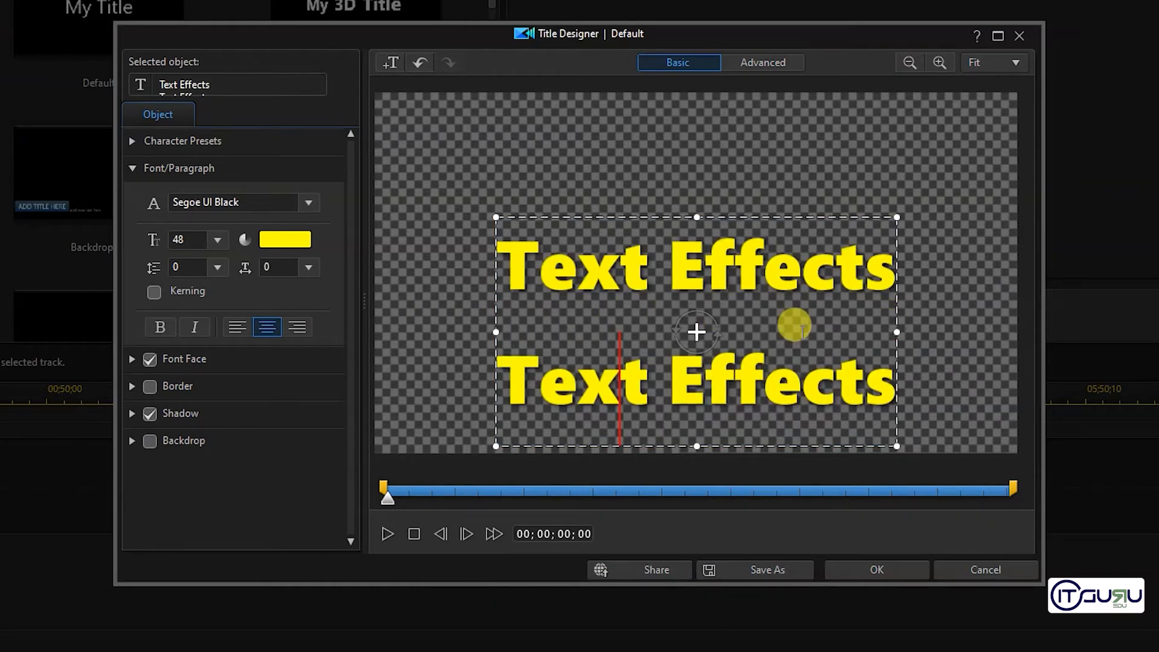
key("ctrl+a")
left_click(218, 268)
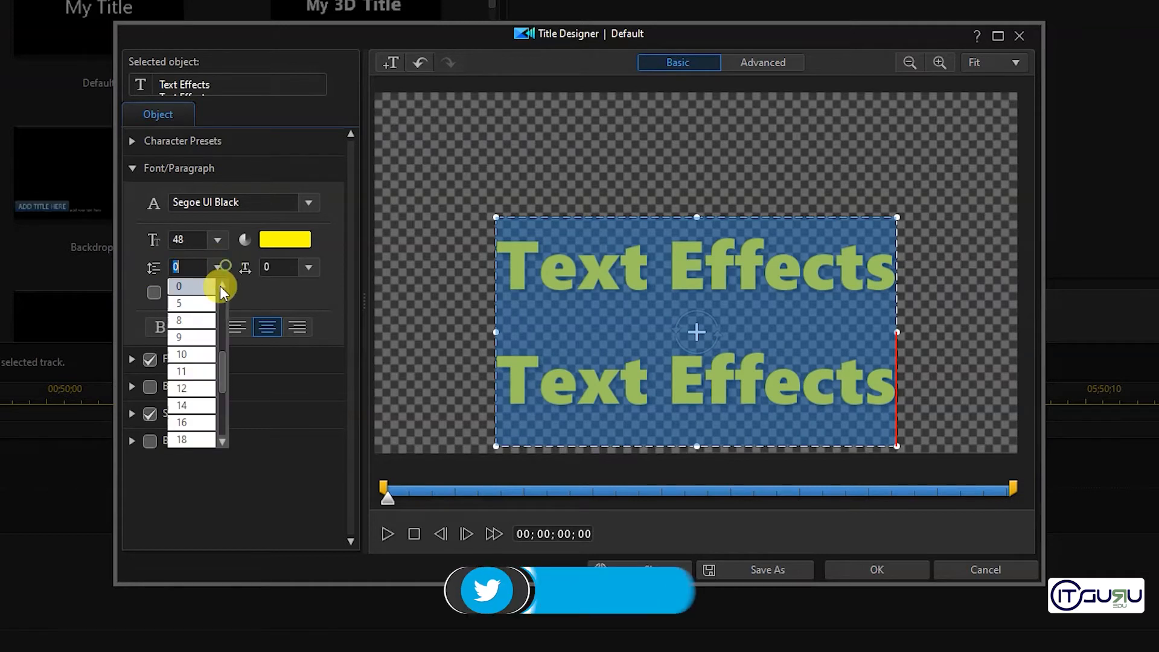
left_click_drag(223, 361, 220, 330)
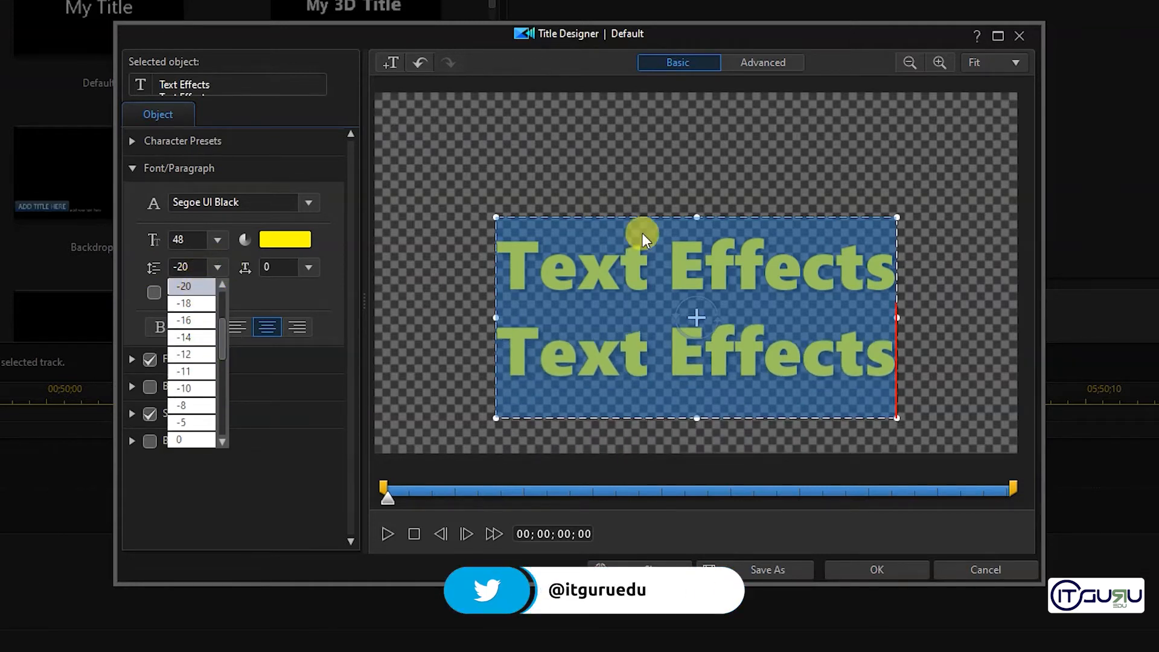
left_click_drag(219, 327, 233, 394)
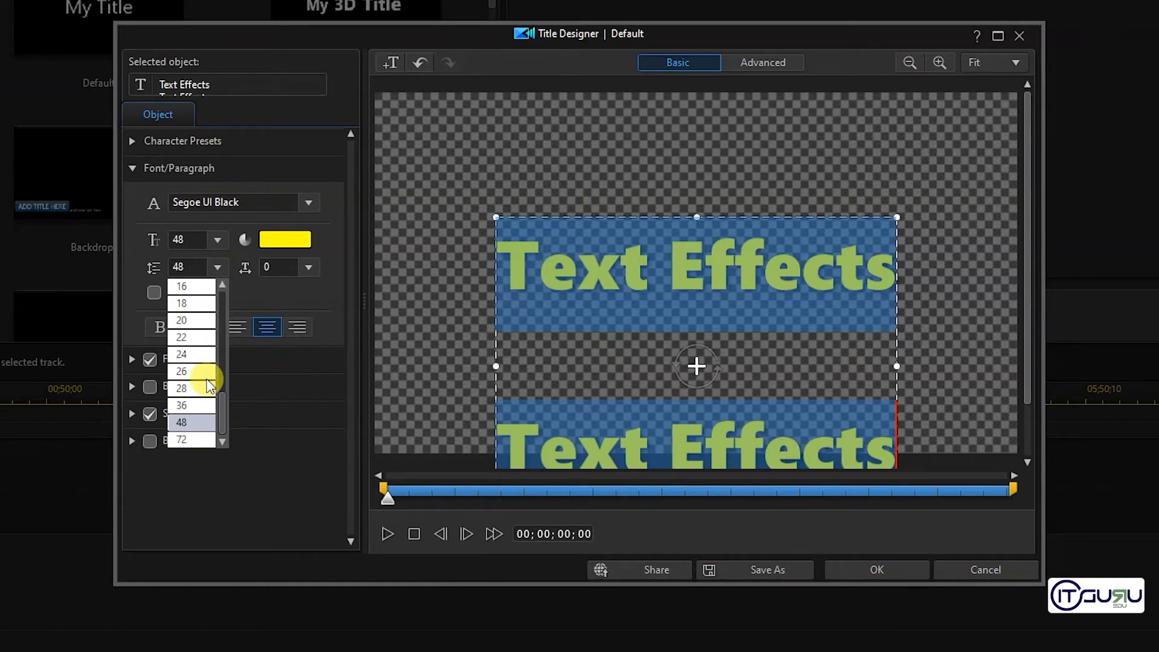
left_click_drag(221, 401, 222, 335)
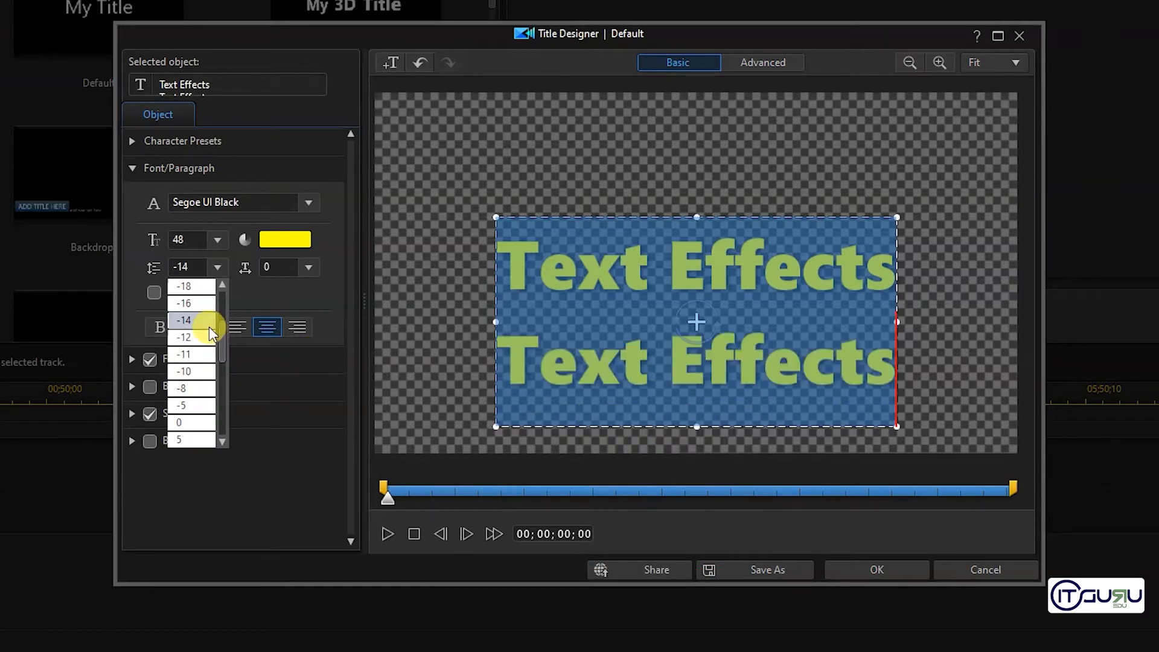
left_click(202, 304)
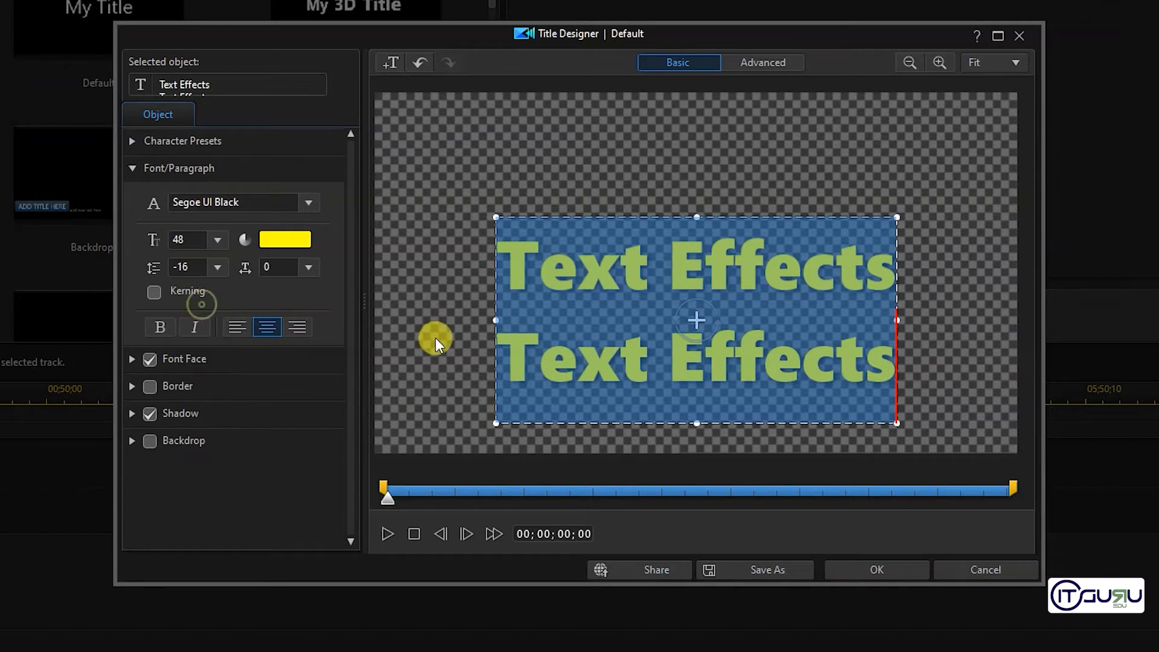
Select both Text Effects lines, try a character spacing of 10, and set the character spacing to 5.
left_click(516, 360)
left_click_drag(517, 365, 876, 243)
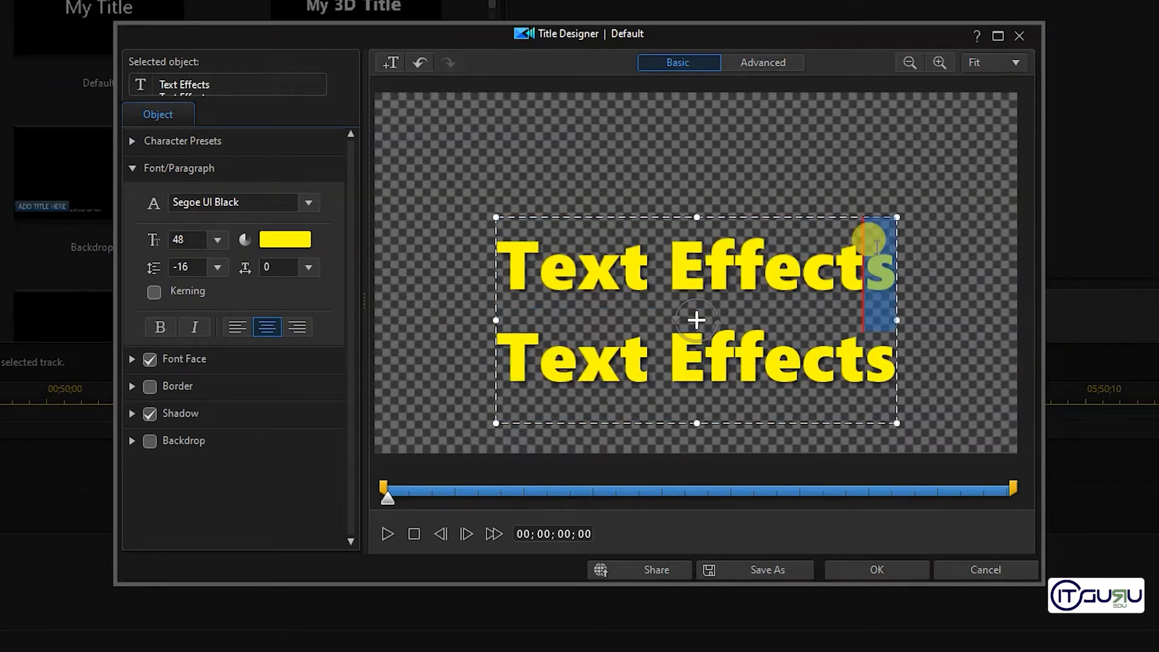
left_click_drag(508, 269, 804, 385)
key("ctrl+a")
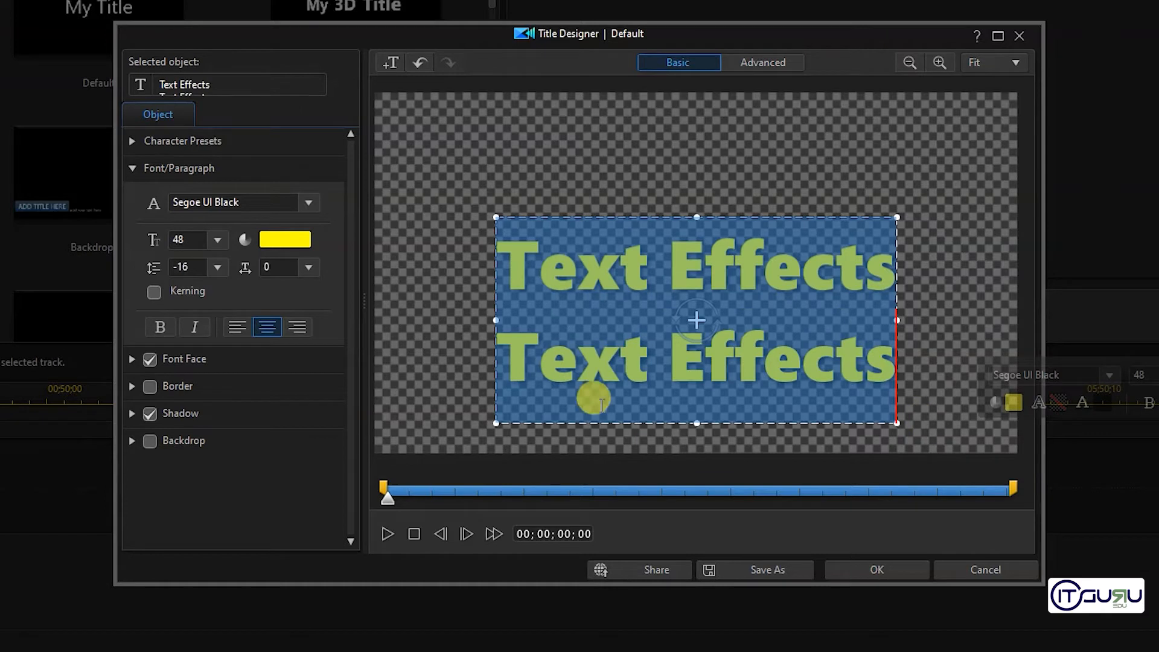
left_click(311, 270)
left_click(309, 268)
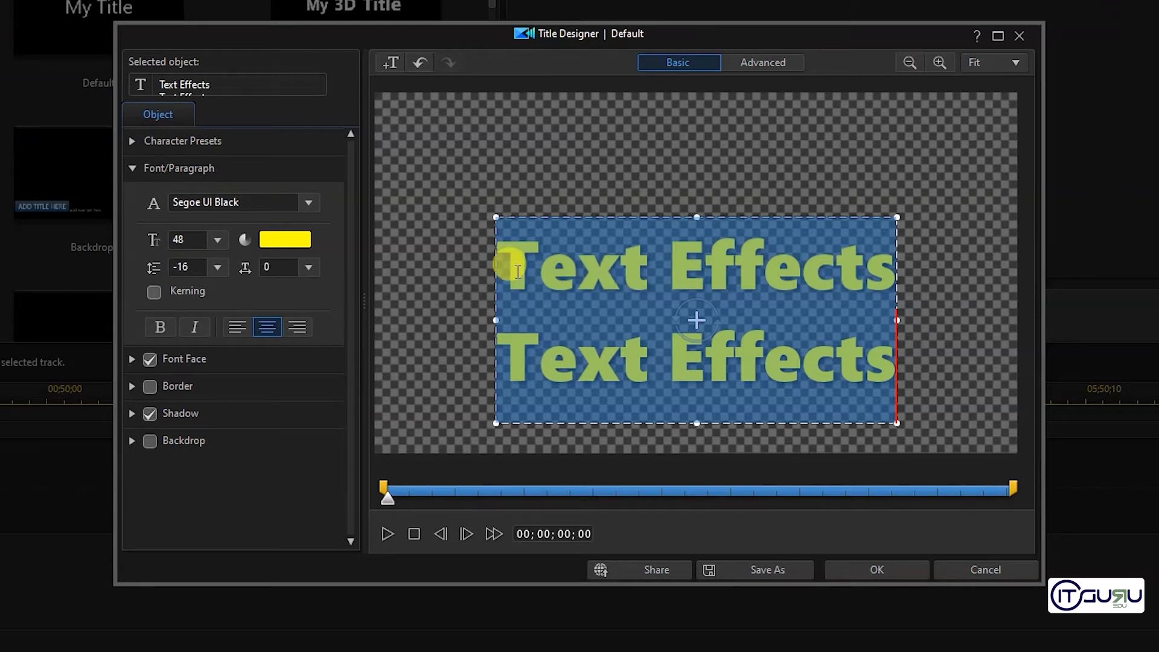
left_click(306, 271)
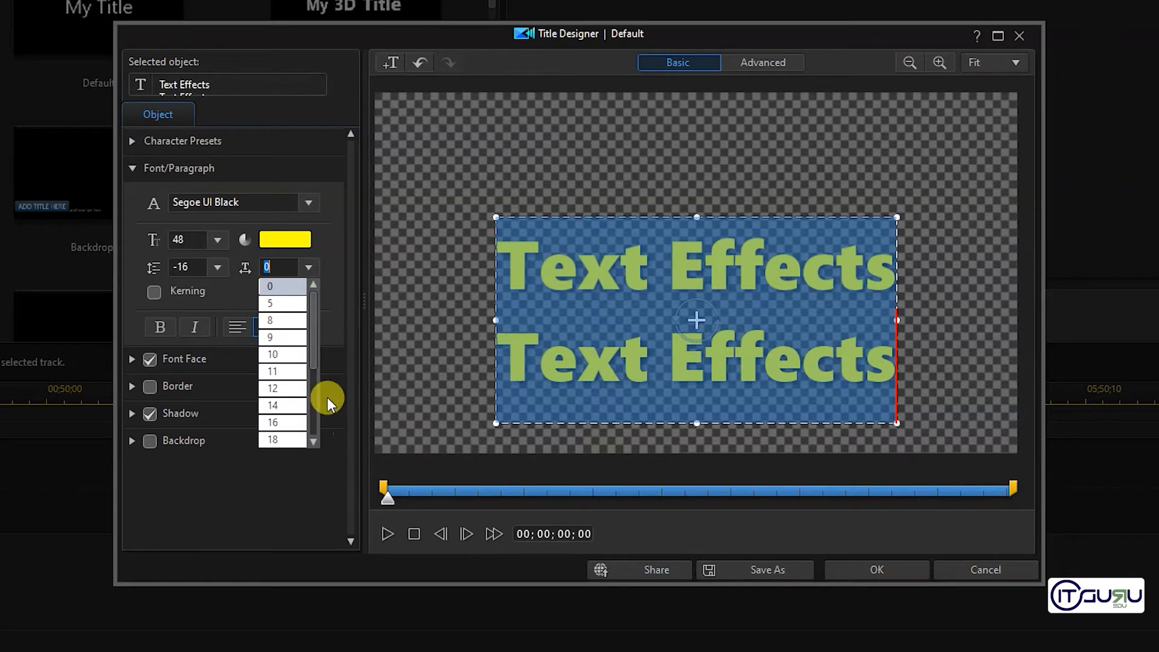
left_click(287, 386)
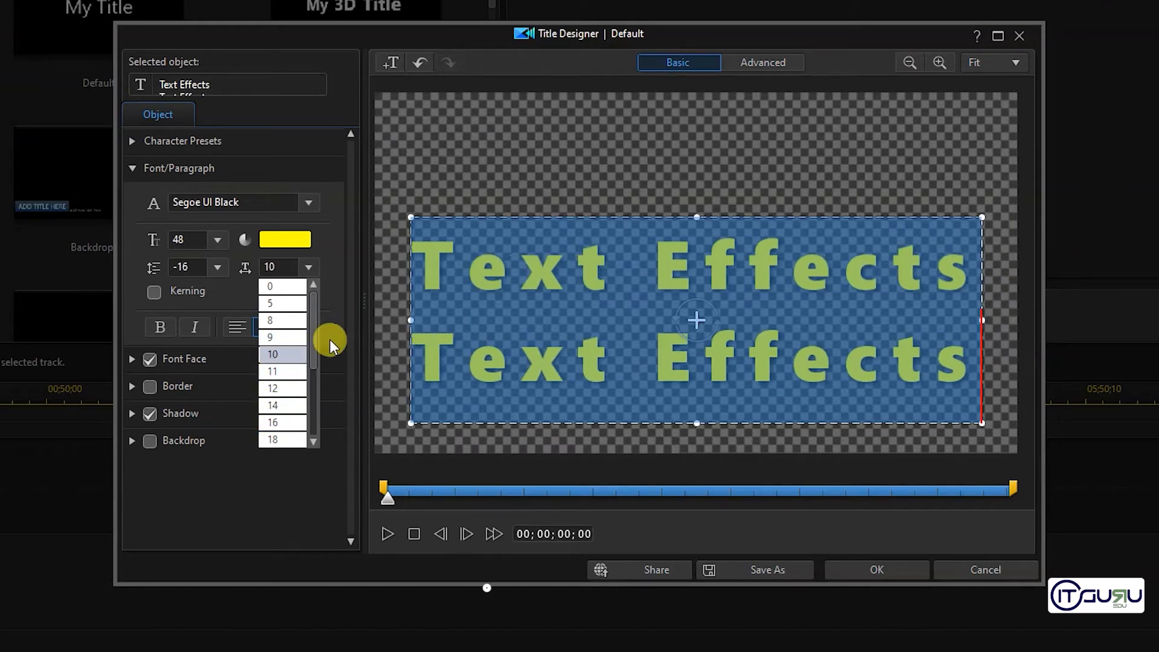
left_click(270, 303)
left_click(616, 292)
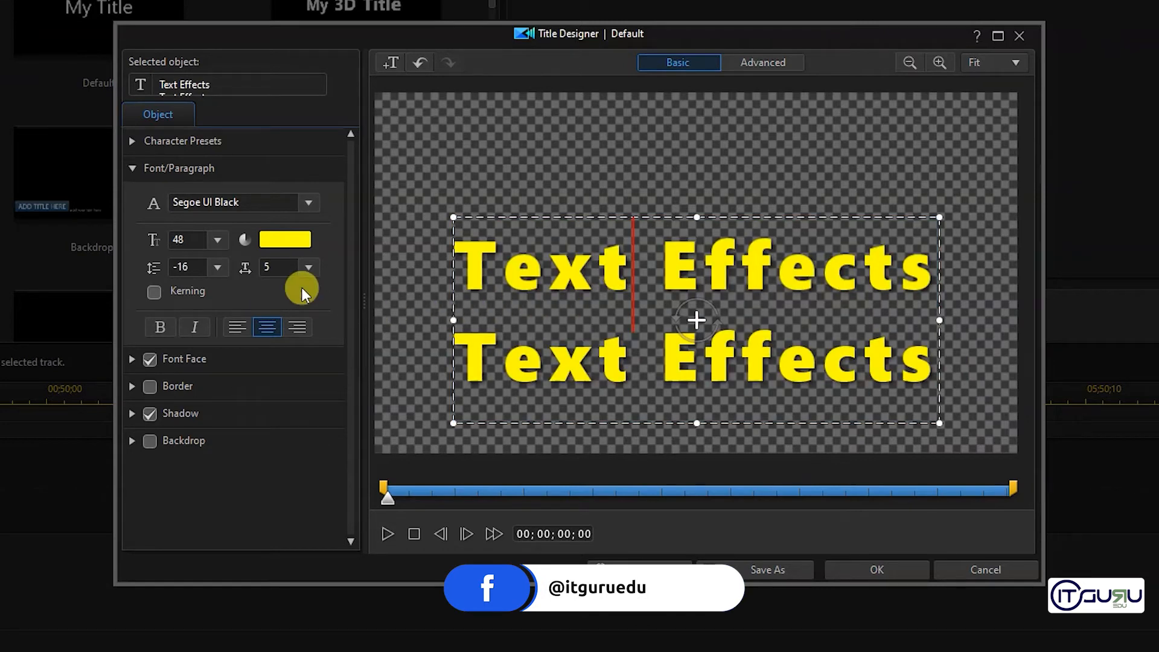
Make both Text Effects lines bold without italics, keep them center-aligned, and collapse the font and paragraph settings.
key("ctrl+a")
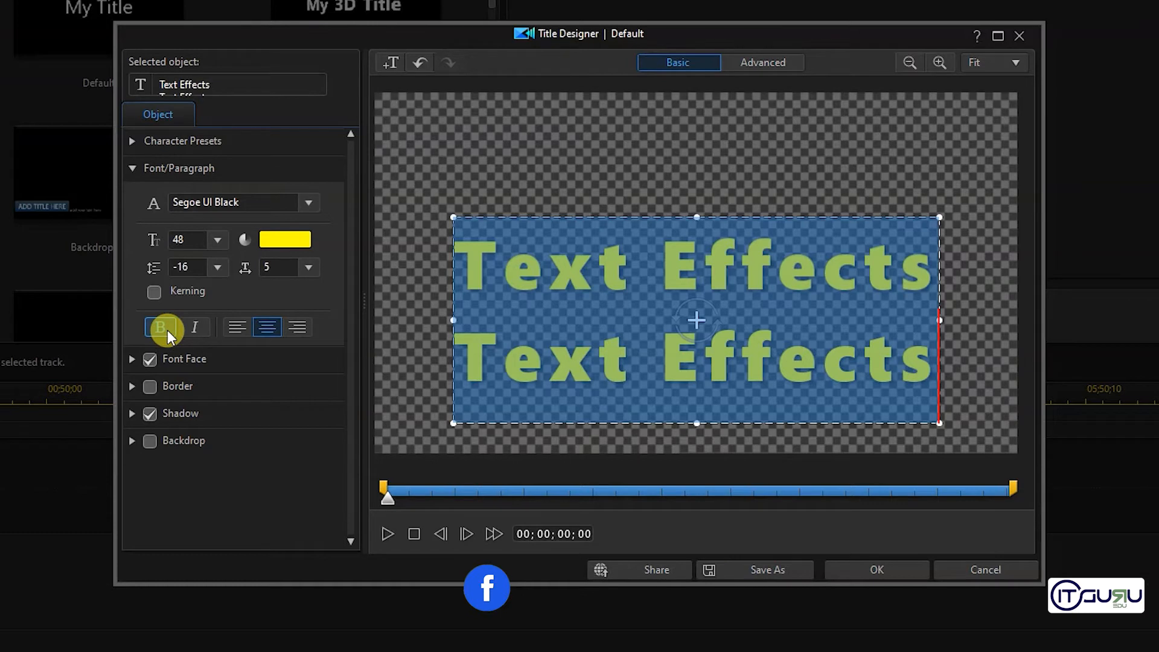
left_click(184, 328)
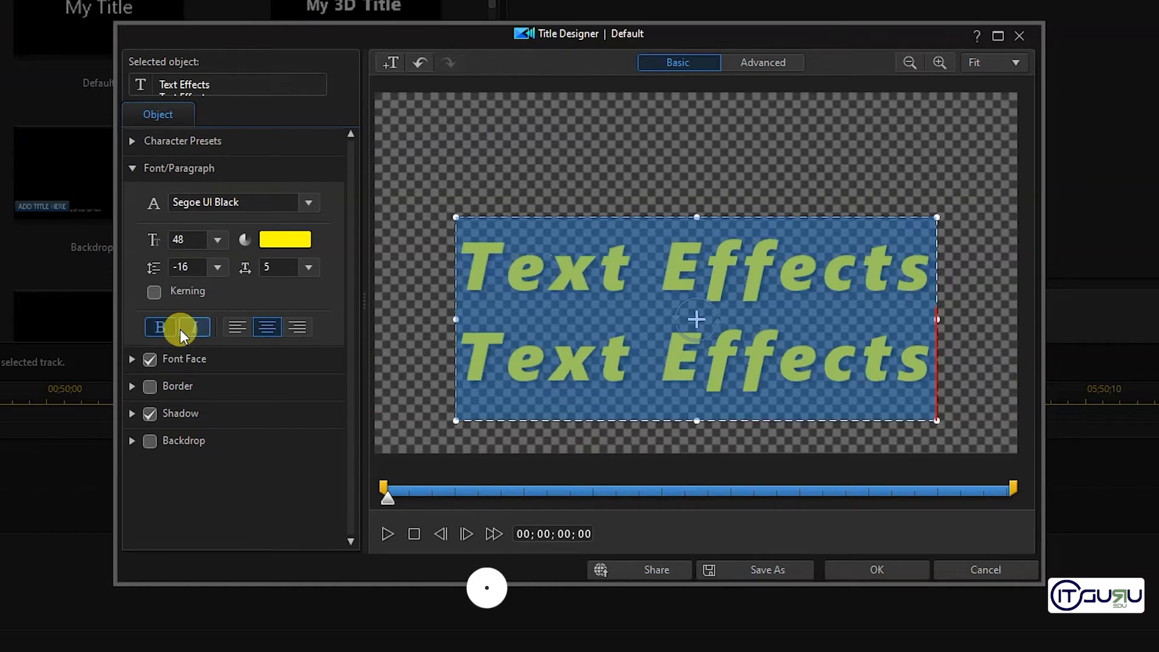
left_click(180, 329)
left_click(239, 331)
left_click(278, 331)
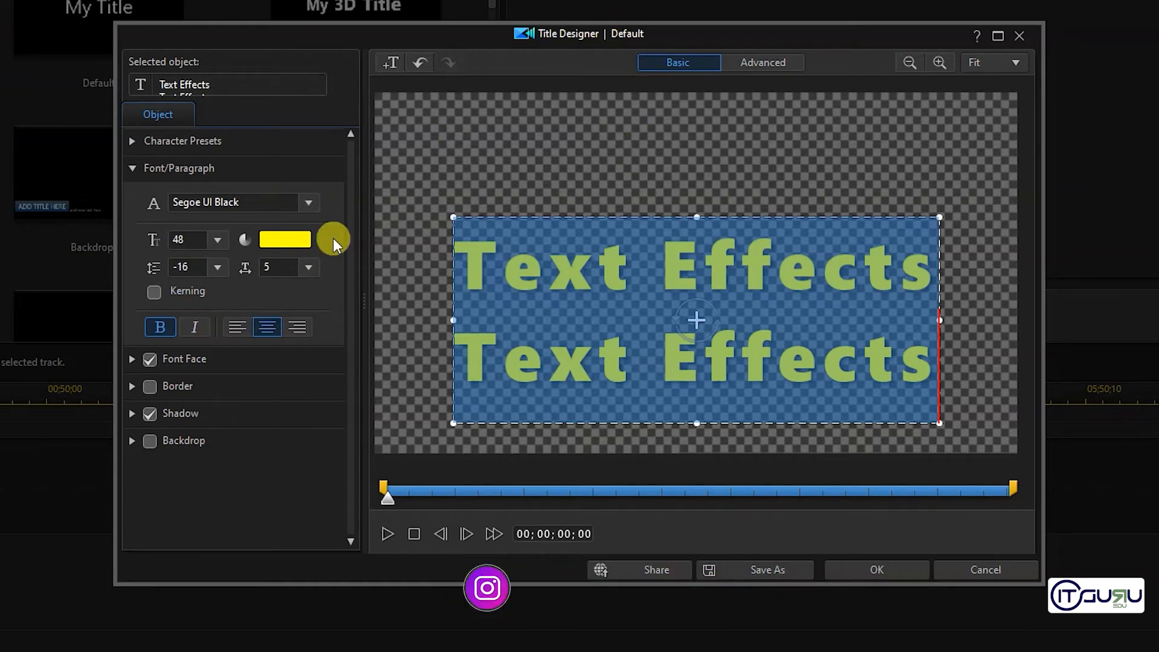
left_click(131, 168)
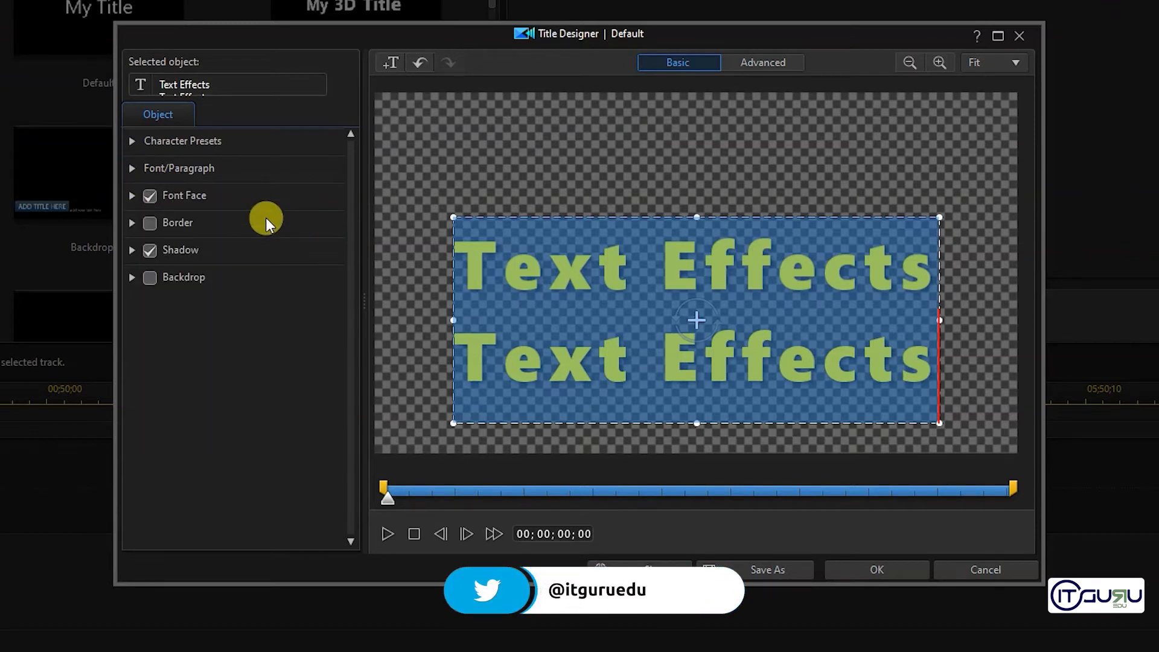
Delete the second Text Effects line so that only a single line of title text is left.
left_click(584, 376)
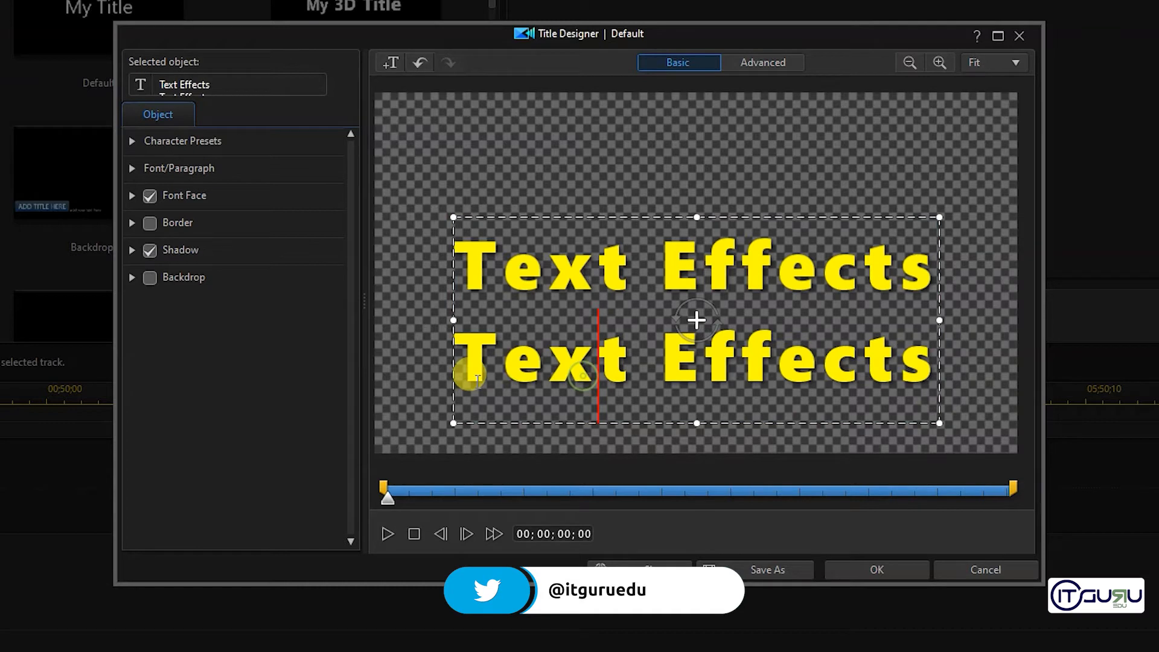
left_click_drag(468, 375, 1051, 396)
key("BackSpace")
key("BackSpace")
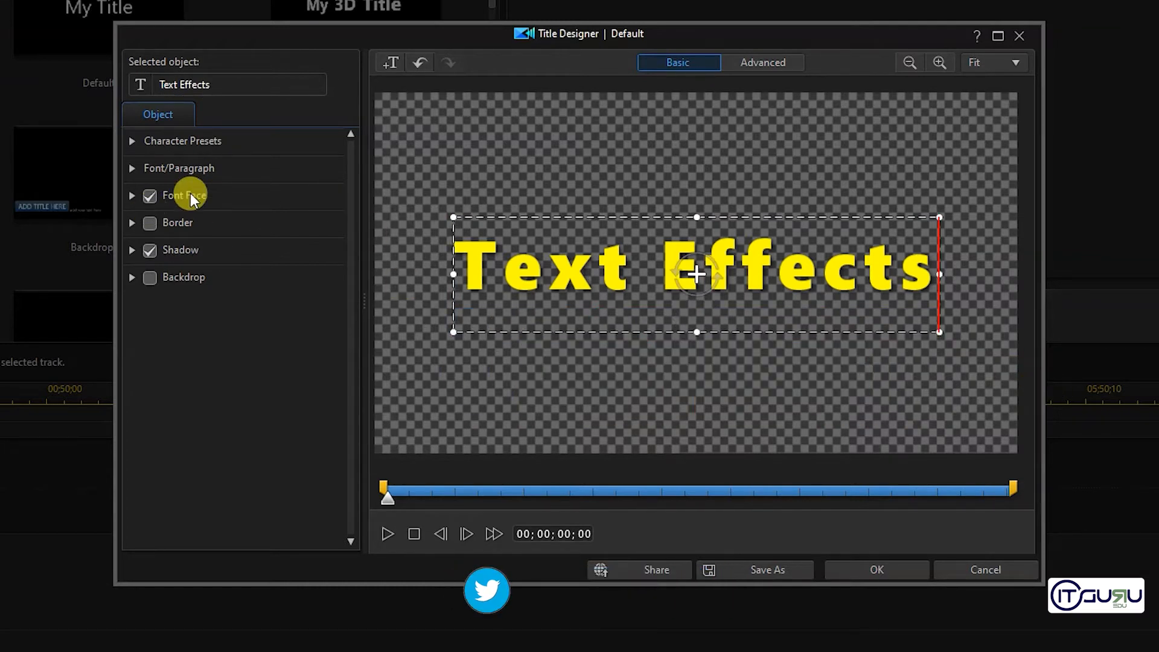
Expand the Font Face settings and select the whole Text Effects text.
left_click(132, 195)
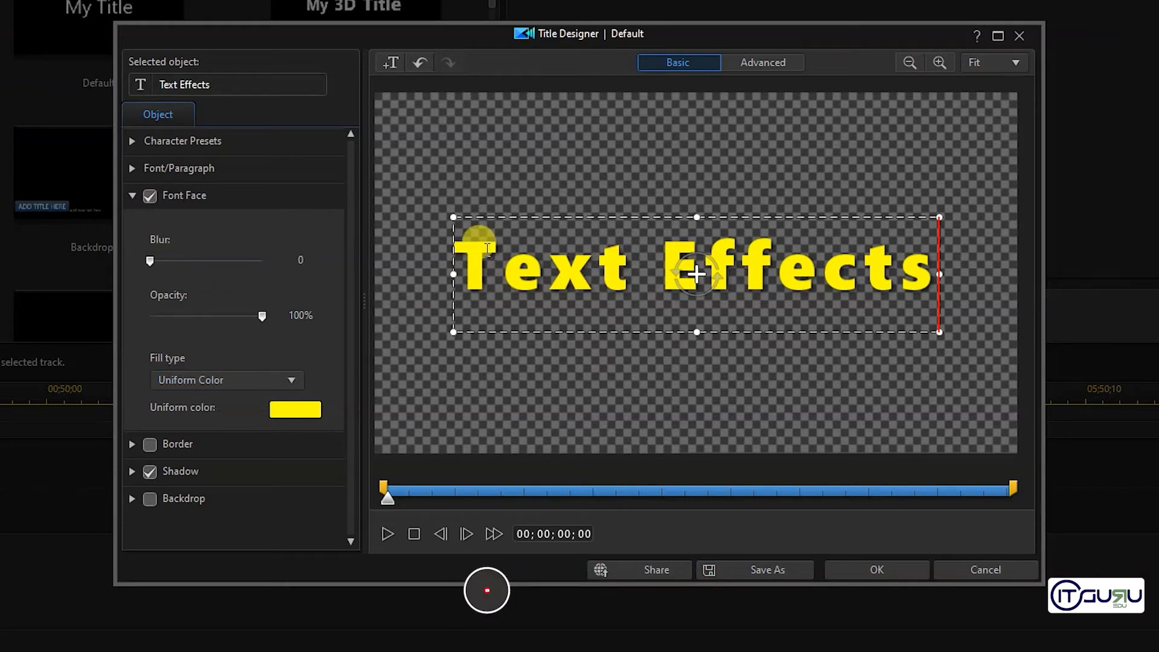
left_click(574, 277)
left_click_drag(454, 277, 1055, 293)
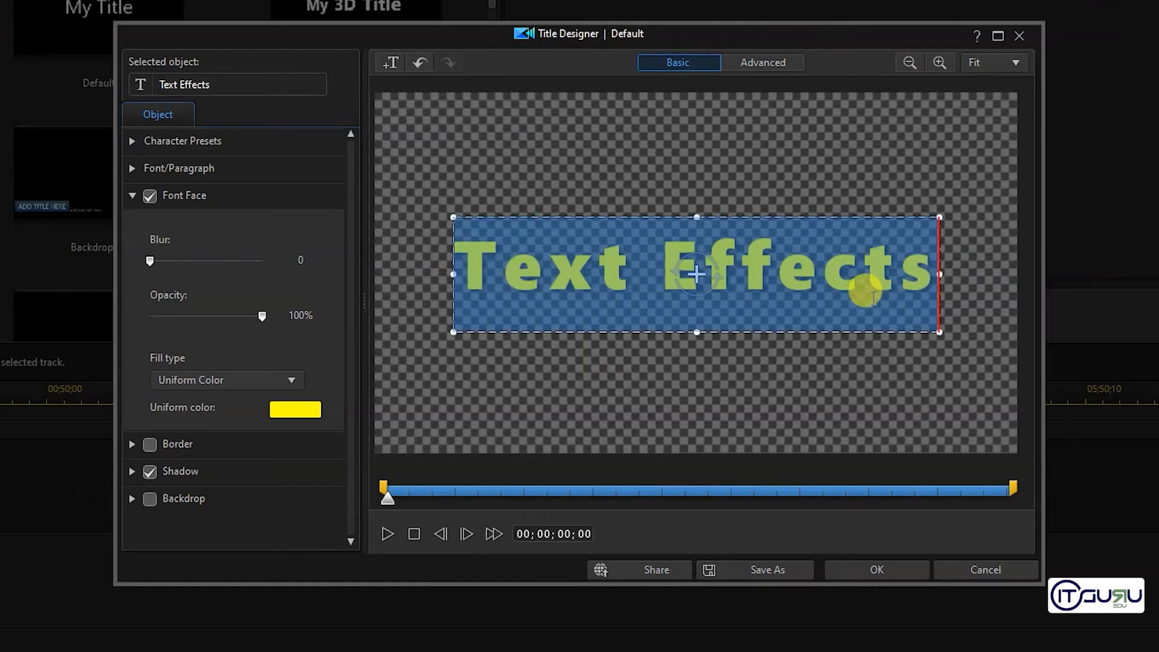
left_click(910, 284)
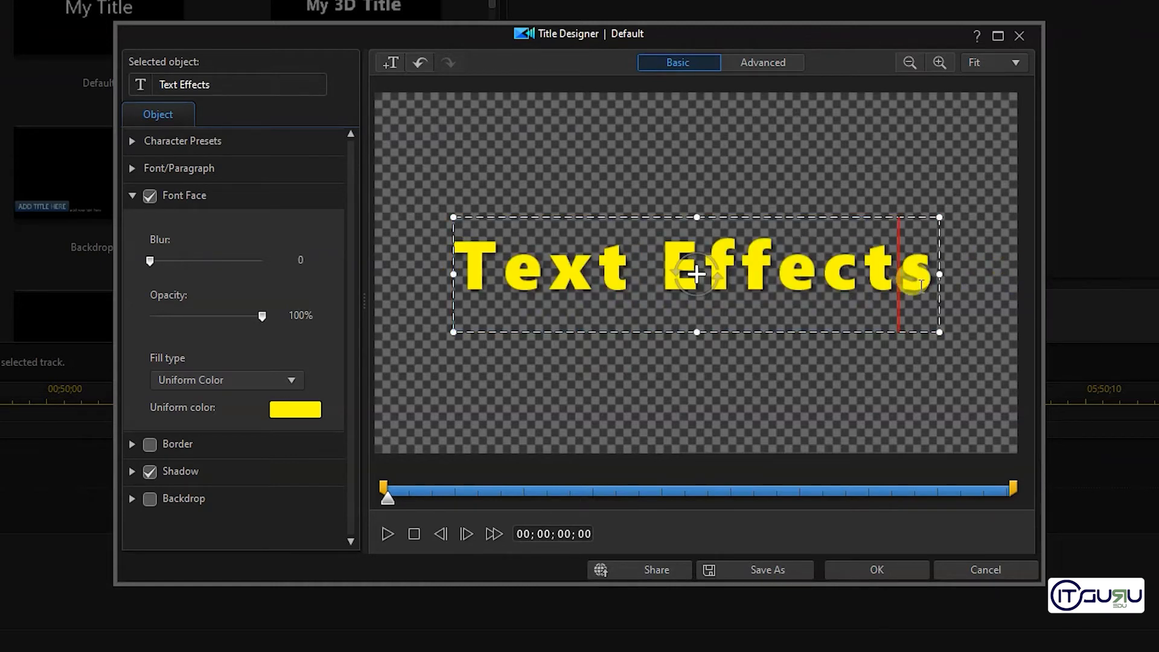
left_click_drag(921, 284, 456, 278)
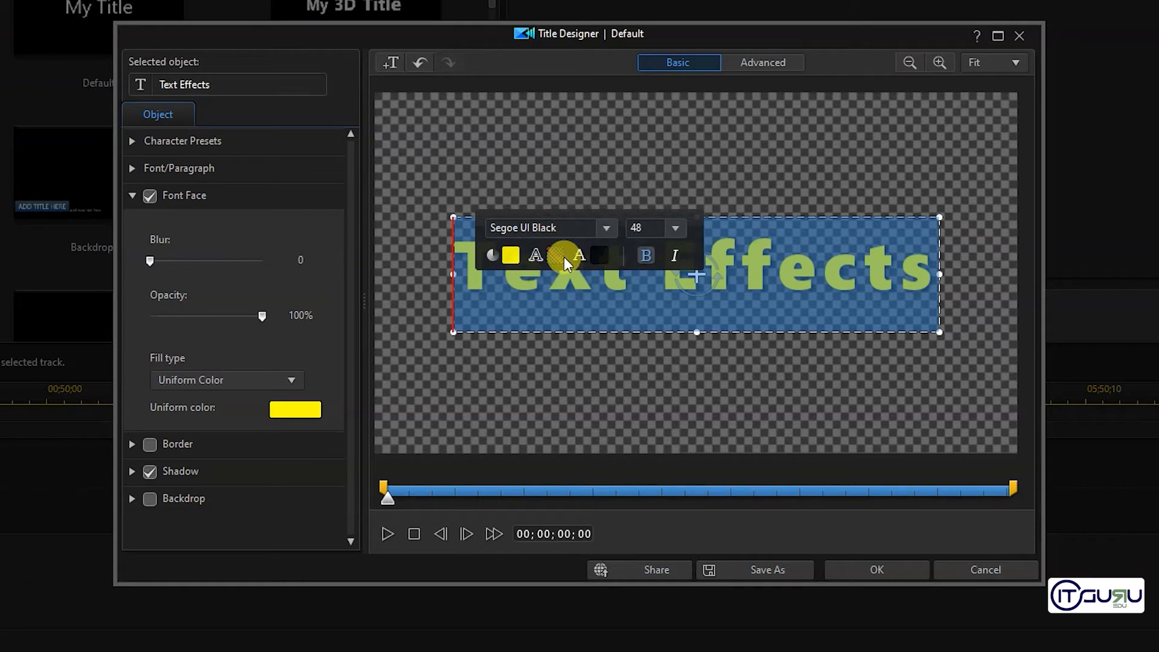
left_click(453, 274)
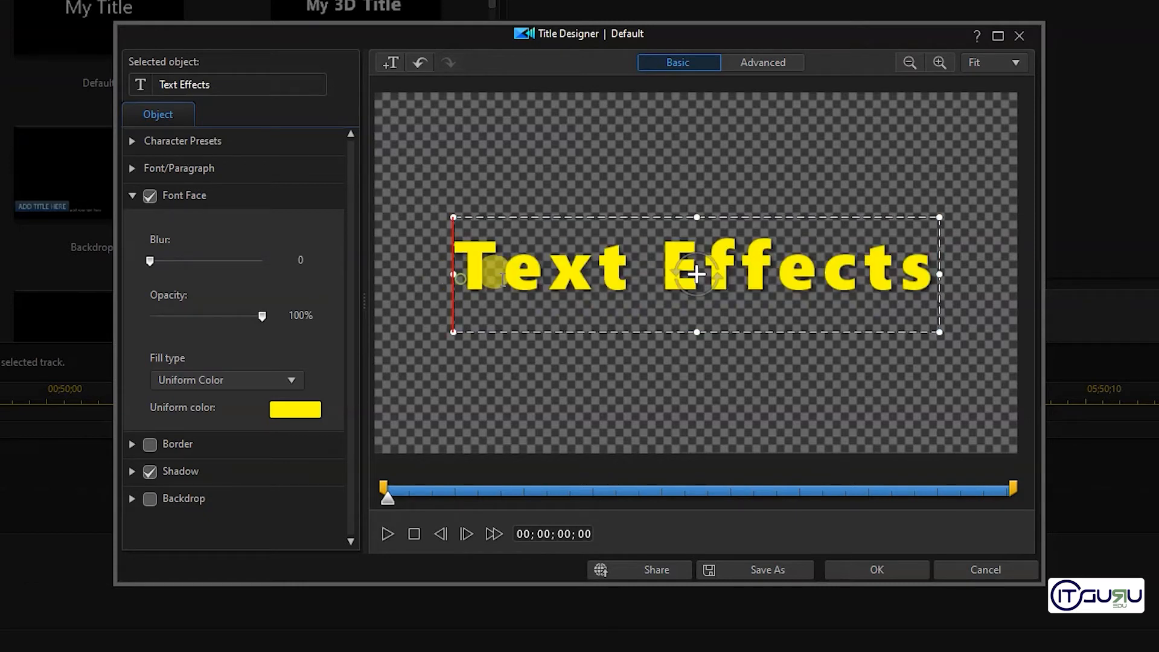
left_click_drag(453, 274, 1139, 310)
left_click_drag(465, 288, 936, 293)
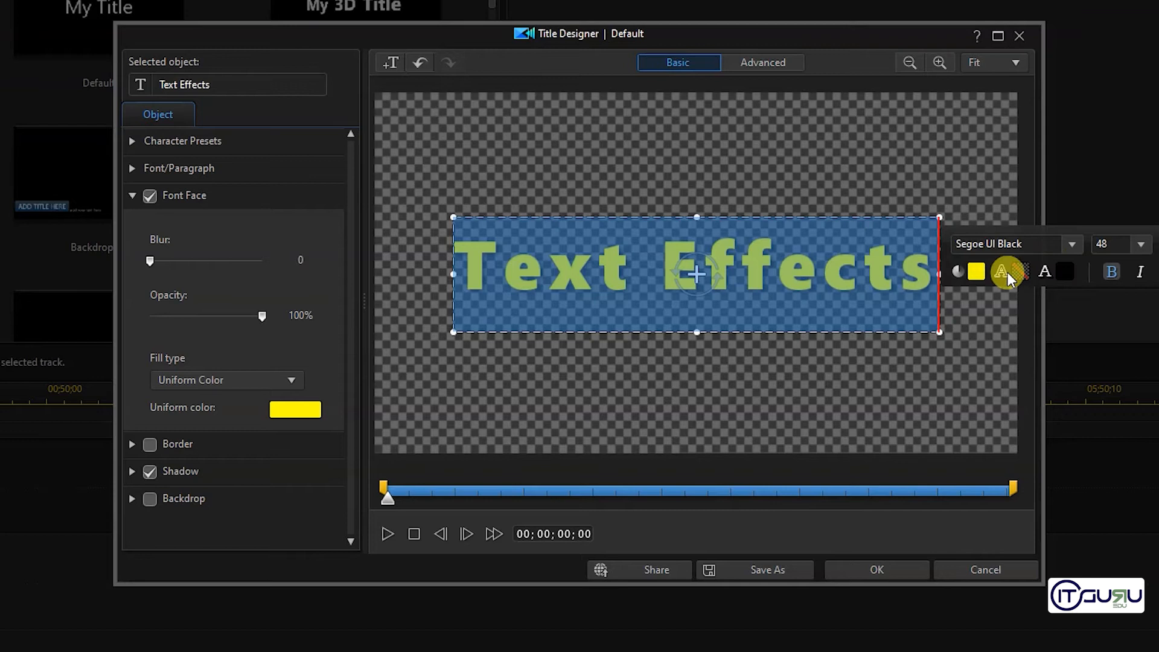
Make the selected Text Effects title italic and check the available font types without changing the font.
left_click(1136, 275)
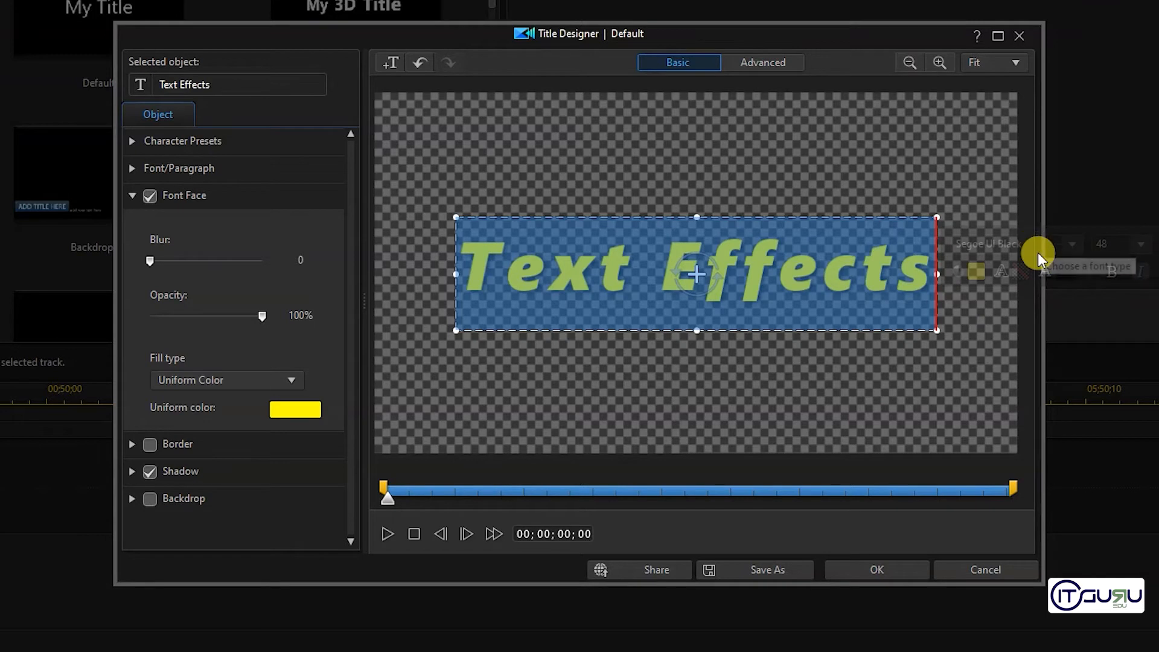
left_click(1074, 244)
left_click(1074, 244)
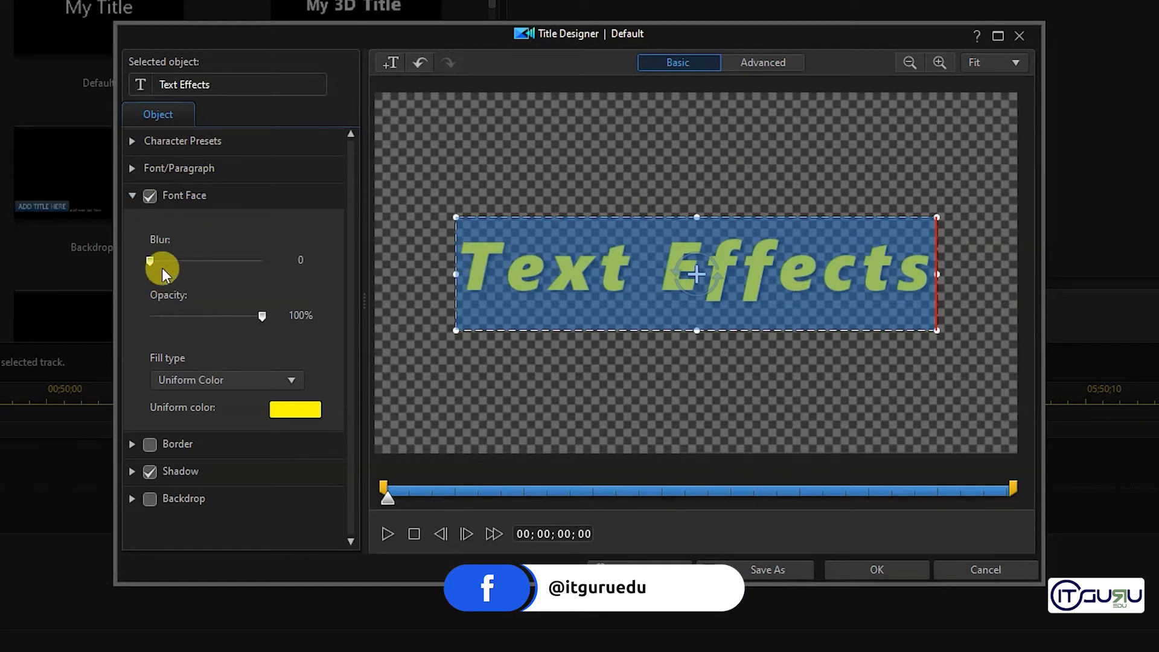
Try a font face blur of 20 on the whole title text and return the blur to 0.
left_click_drag(158, 264, 310, 264)
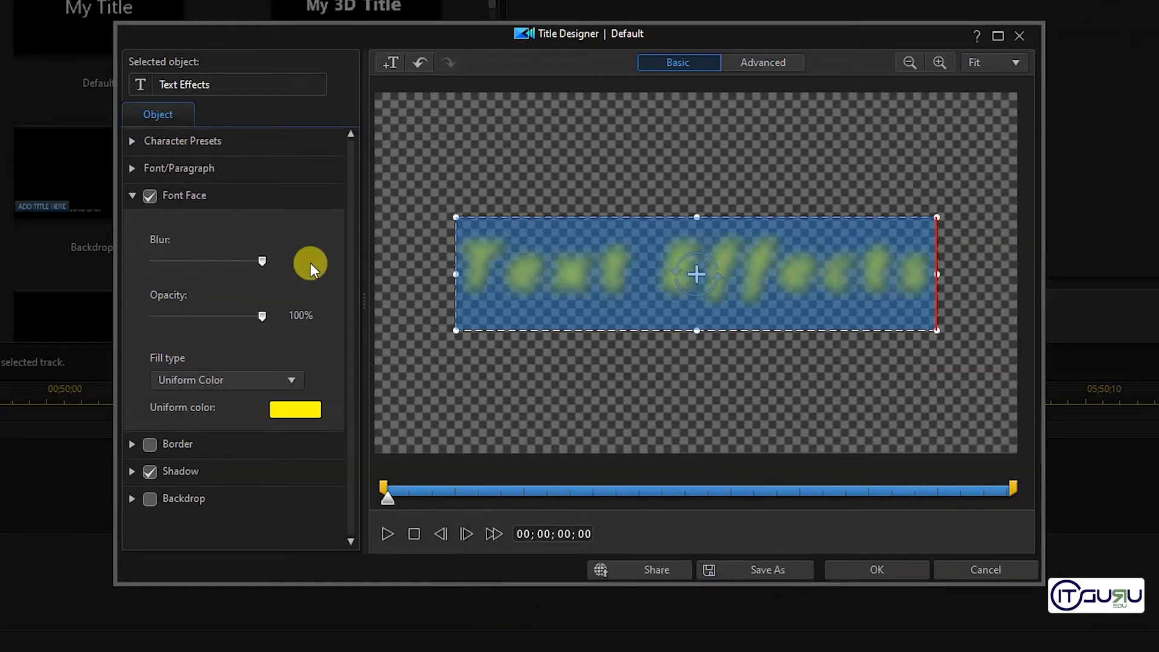
left_click(599, 260)
left_click_drag(454, 275, 794, 303)
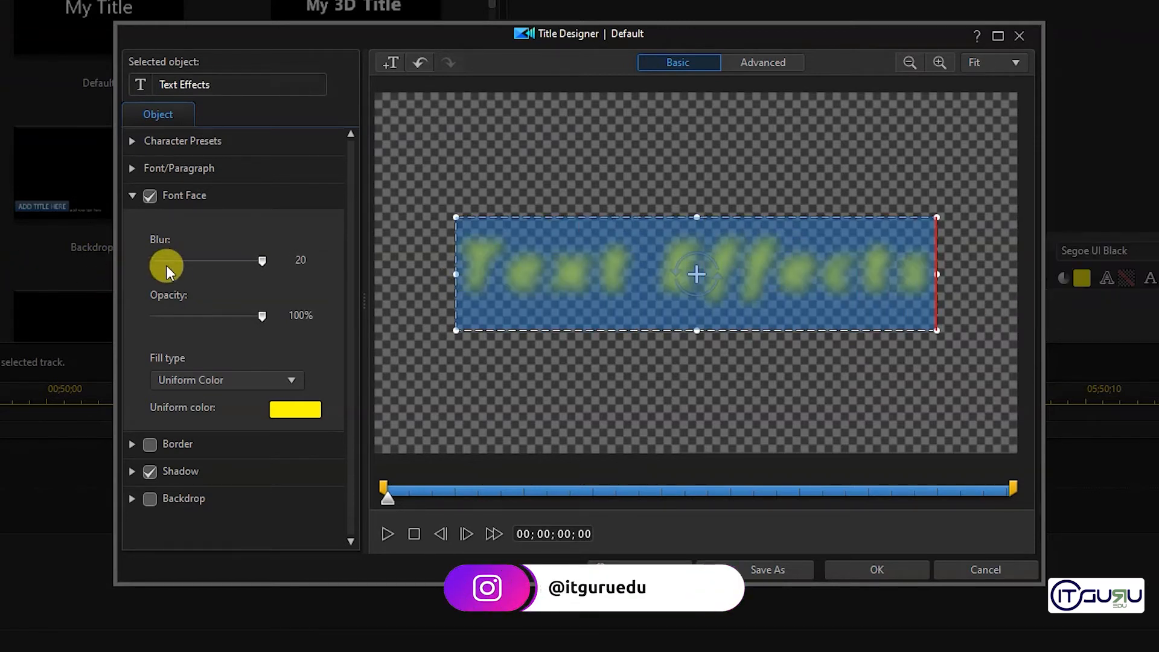
left_click_drag(166, 266, 149, 262)
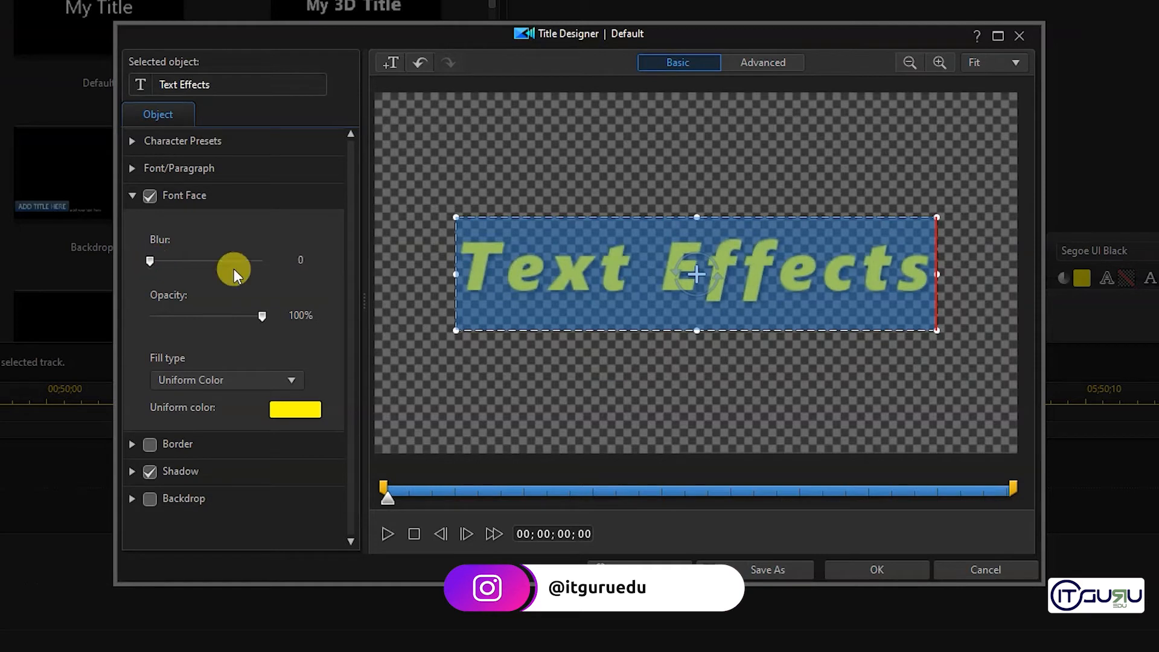
Lower the font face opacity of the title text to 0%.
left_click(223, 318)
left_click_drag(223, 318, 131, 318)
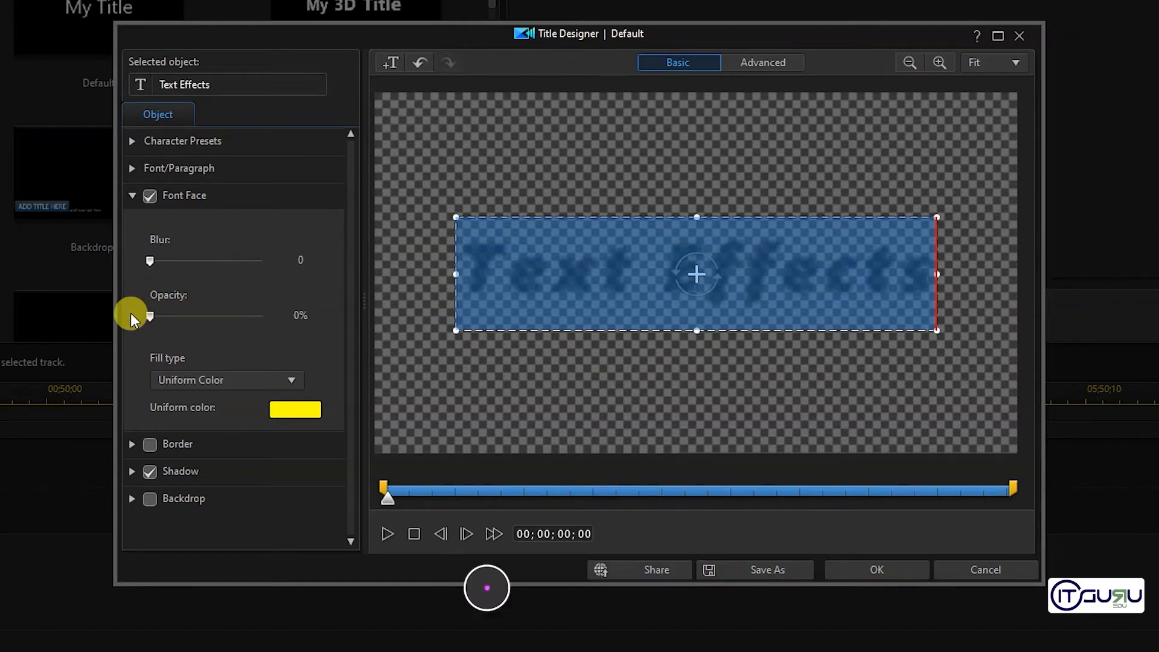
left_click(636, 268)
left_click(457, 284)
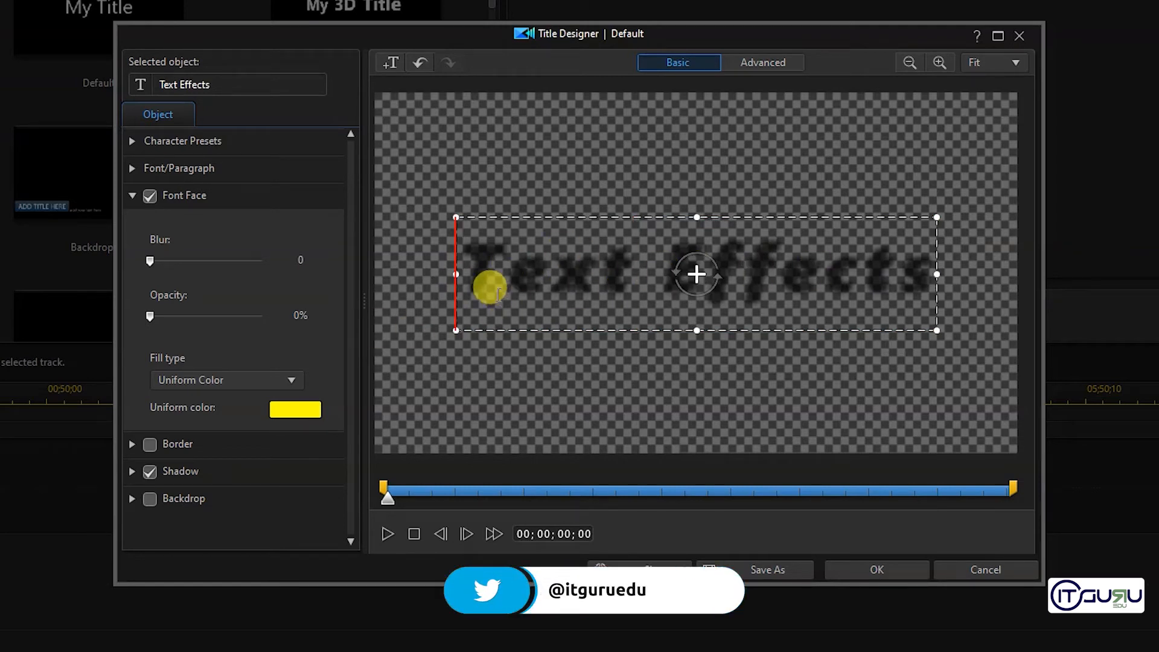
Switch the title text's shadow off and on again, and restore the font face opacity to 100%.
left_click(149, 471)
left_click(505, 285)
key("ctrl+a")
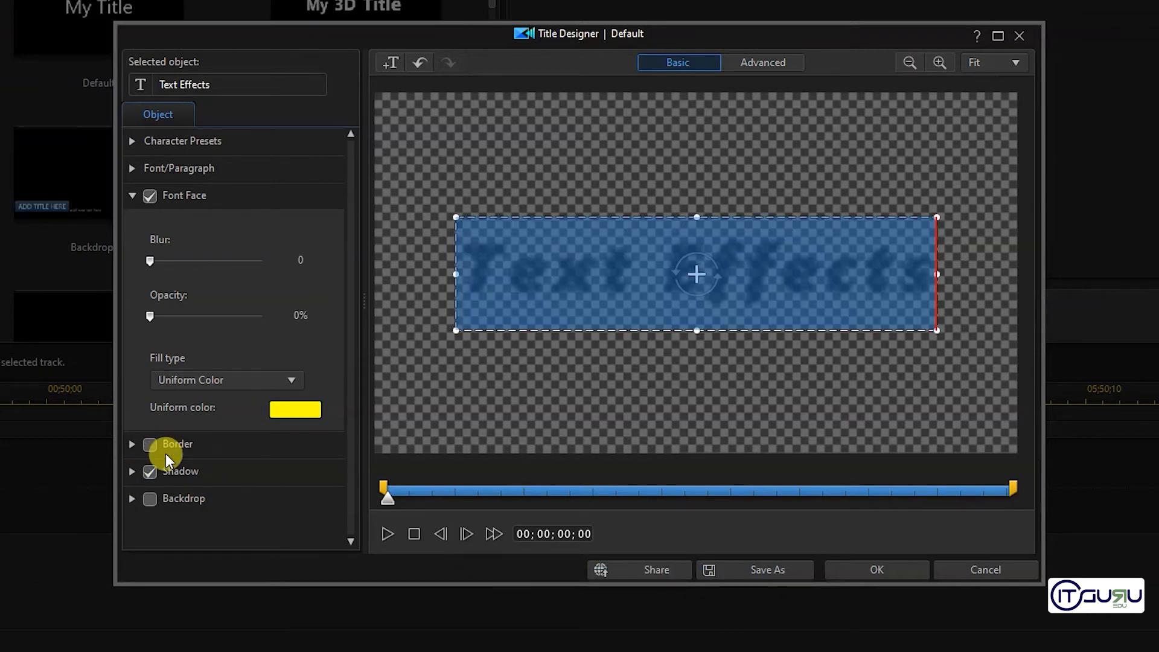
left_click(151, 472)
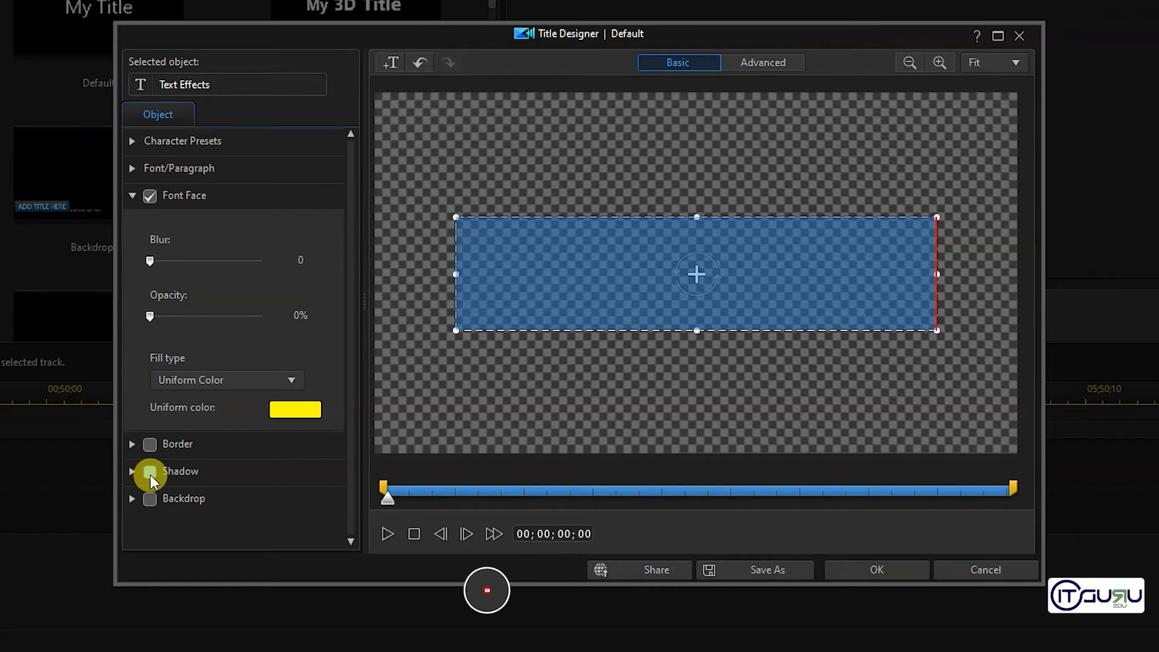
left_click(543, 283)
key("ctrl+a")
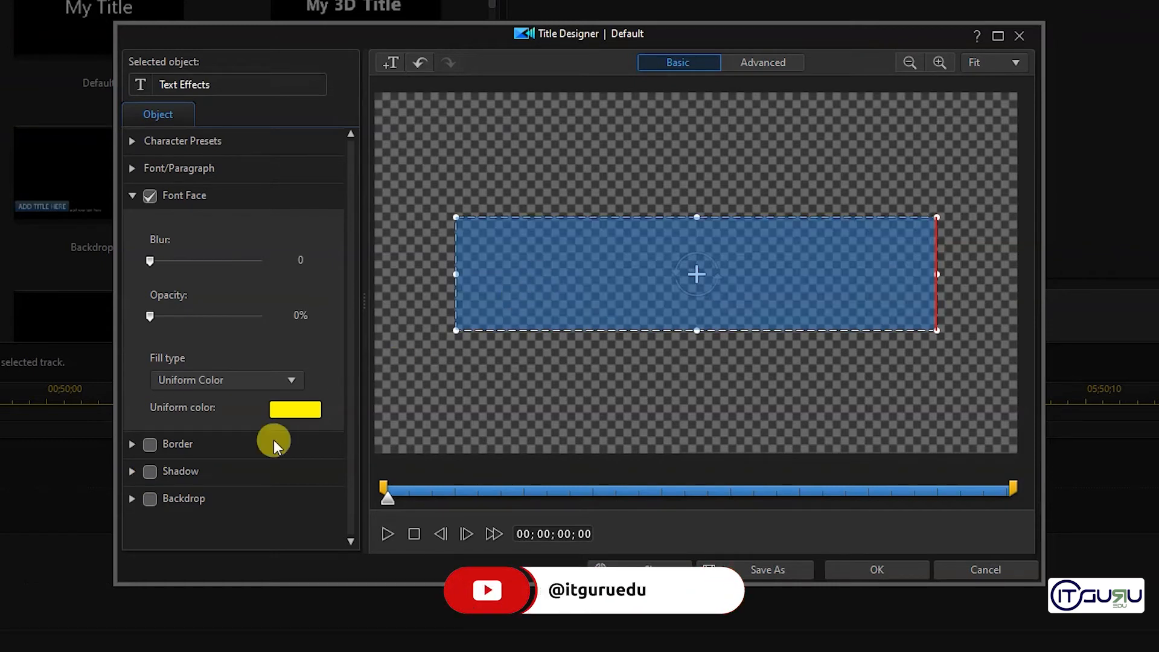
left_click(151, 471)
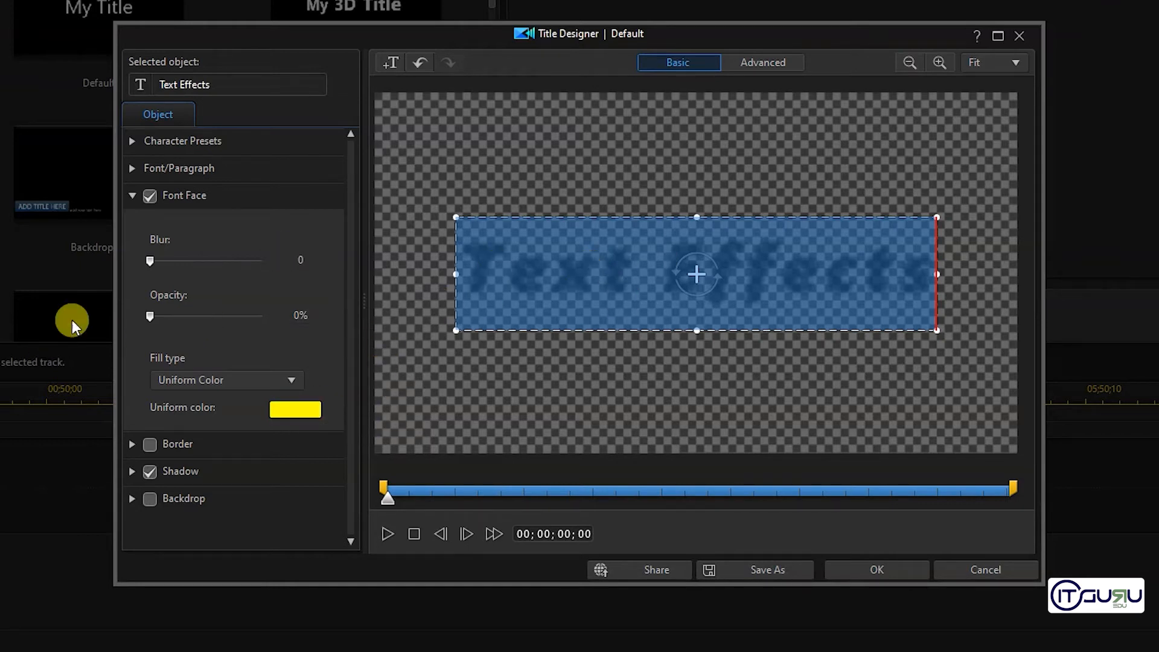
left_click_drag(150, 315, 338, 328)
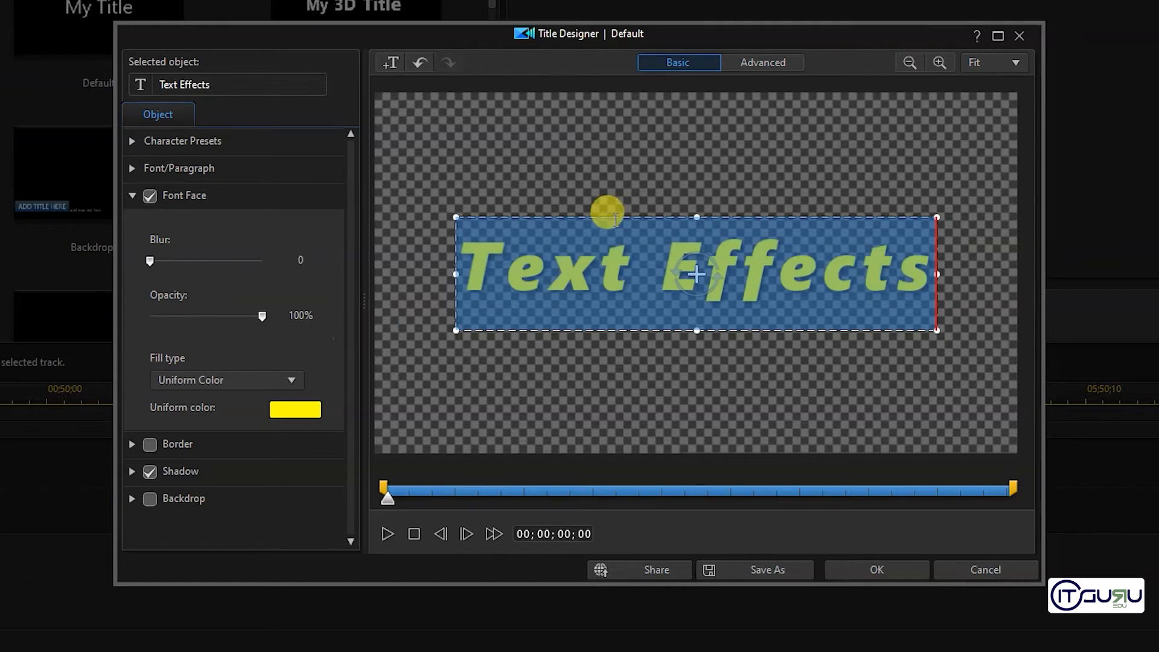
Place the cursor in the word Text and give it a teal Uniform Color fill.
left_click(582, 263)
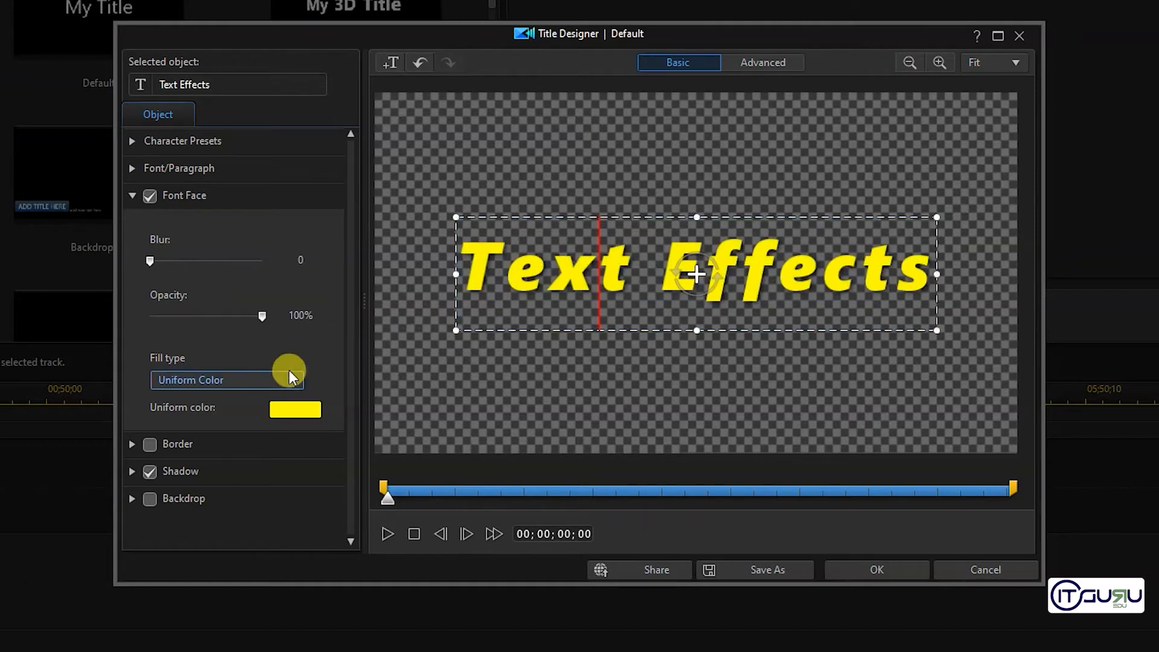
left_click(224, 386)
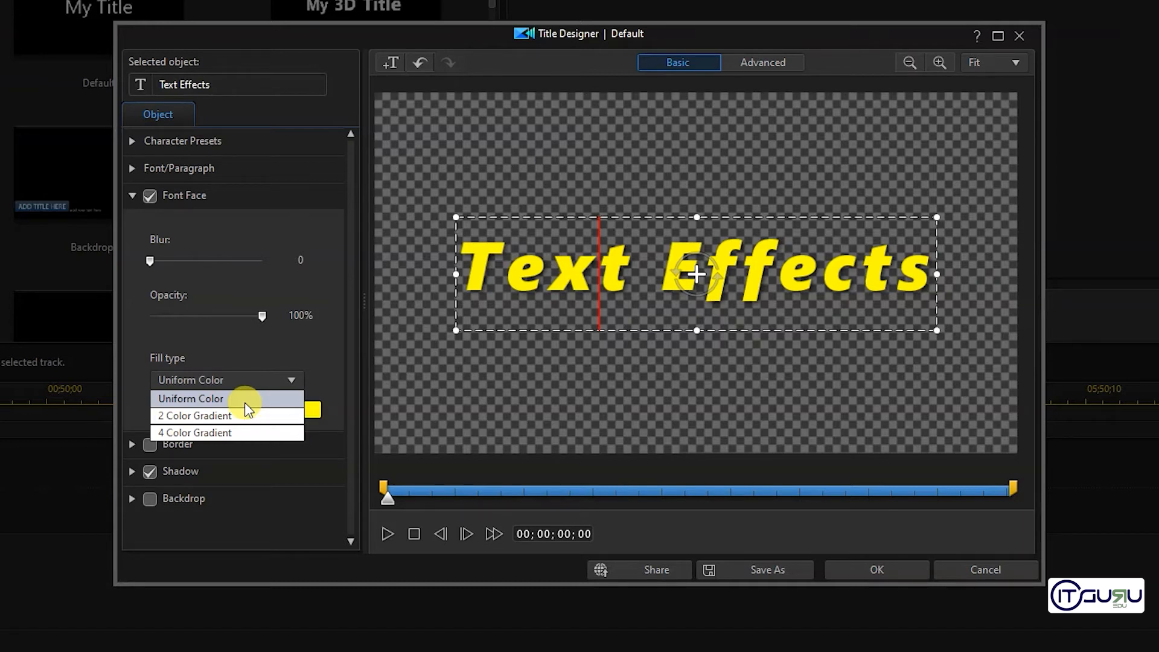
left_click(244, 400)
left_click(288, 409)
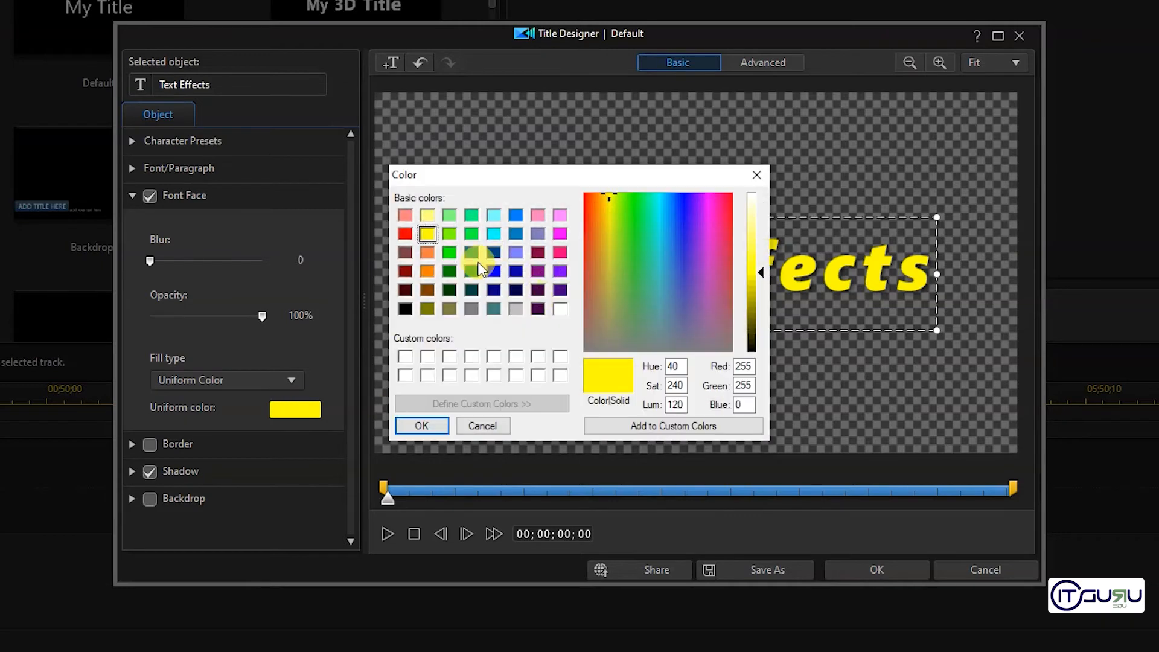
left_click(473, 258)
left_click(423, 426)
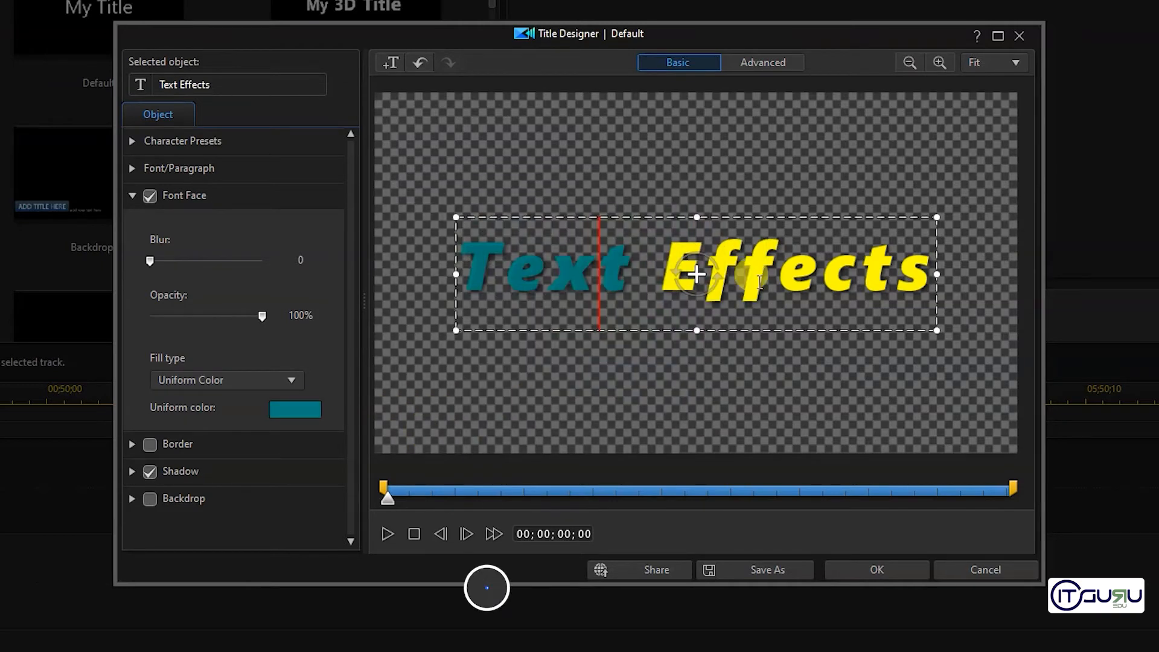
Select the whole title text and set its uniform color to light cyan (128, 255, 255).
left_click_drag(604, 264, 469, 289)
key("ctrl+a")
left_click(302, 410)
left_click(406, 253)
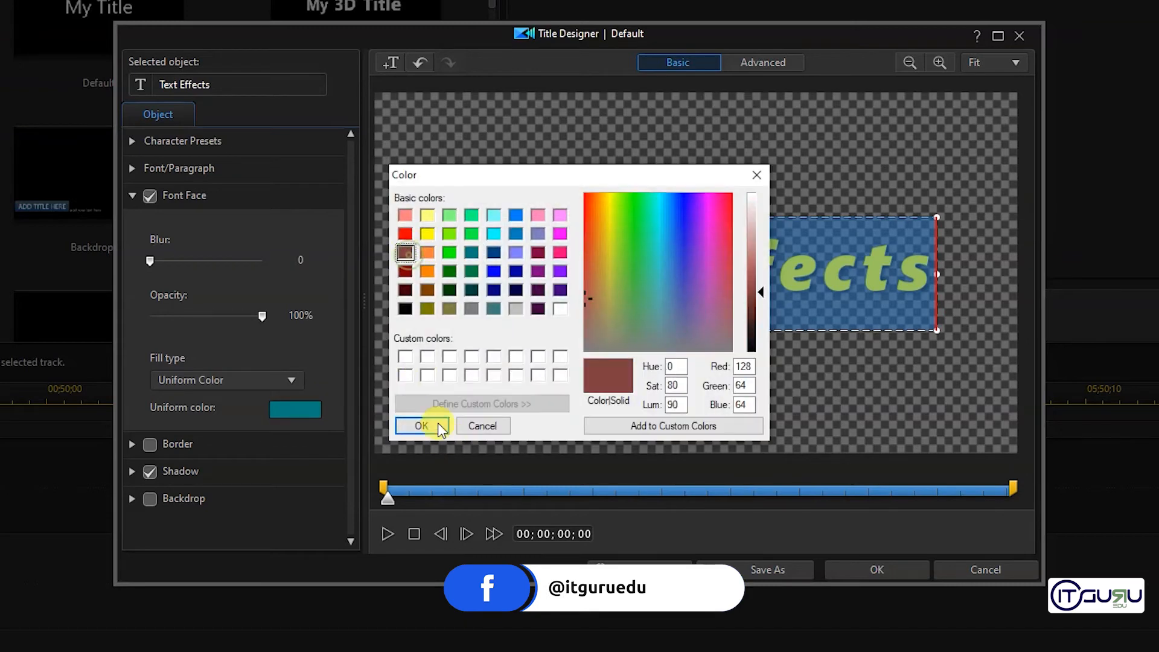
left_click(492, 219)
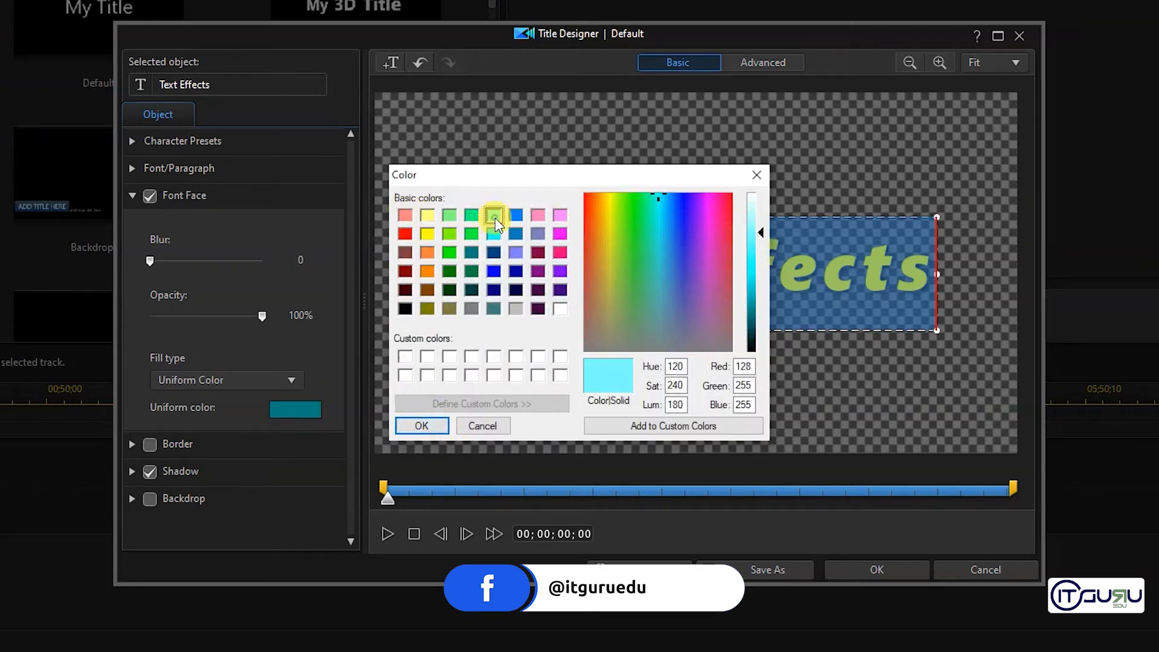
left_click(417, 426)
left_click(563, 308)
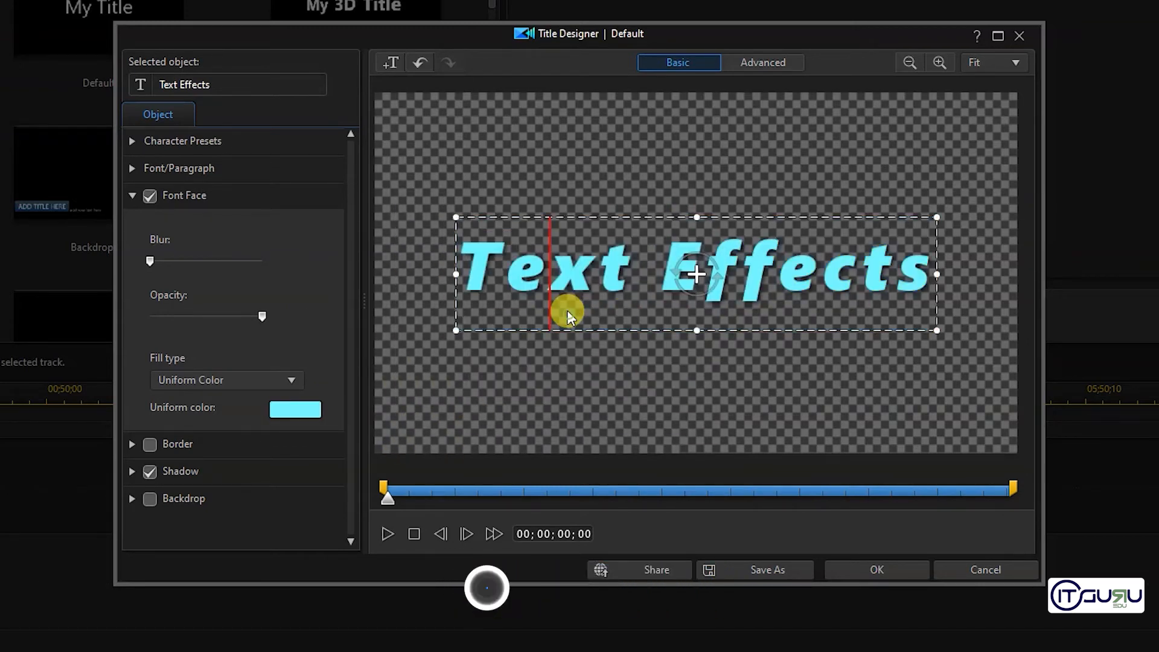
Set the whole title's fill type to 2 Color Gradient and make the beginning color red (255, 0, 0).
left_click(195, 381)
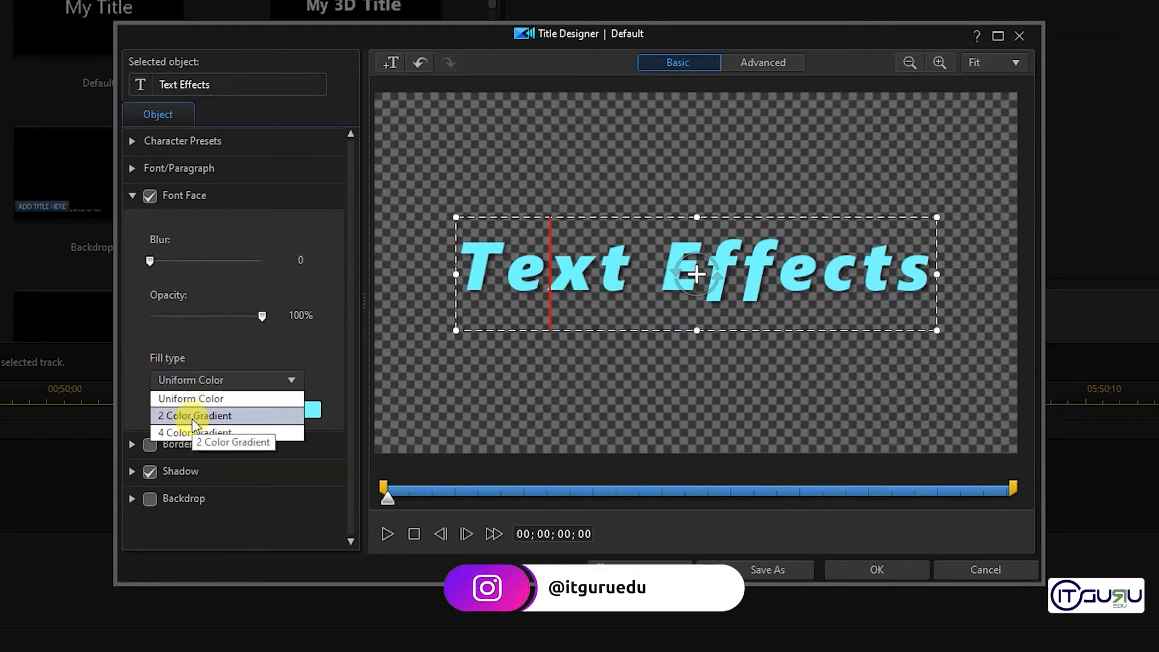
triple_click(479, 277)
left_click(219, 380)
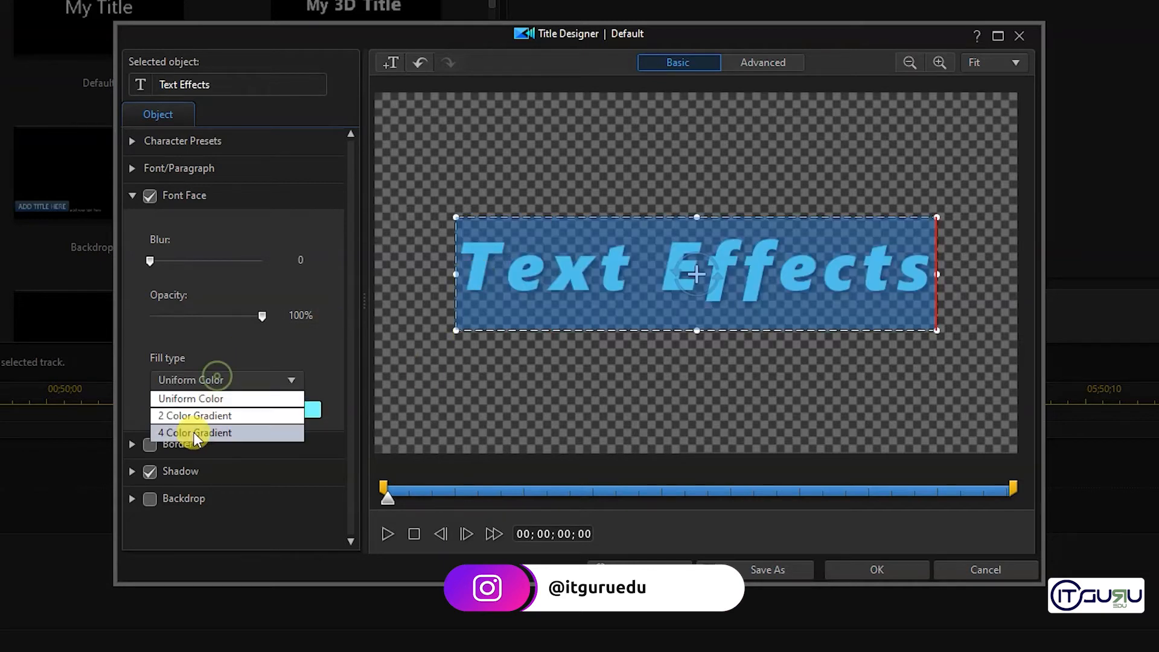
left_click(174, 414)
left_click_drag(345, 388, 349, 473)
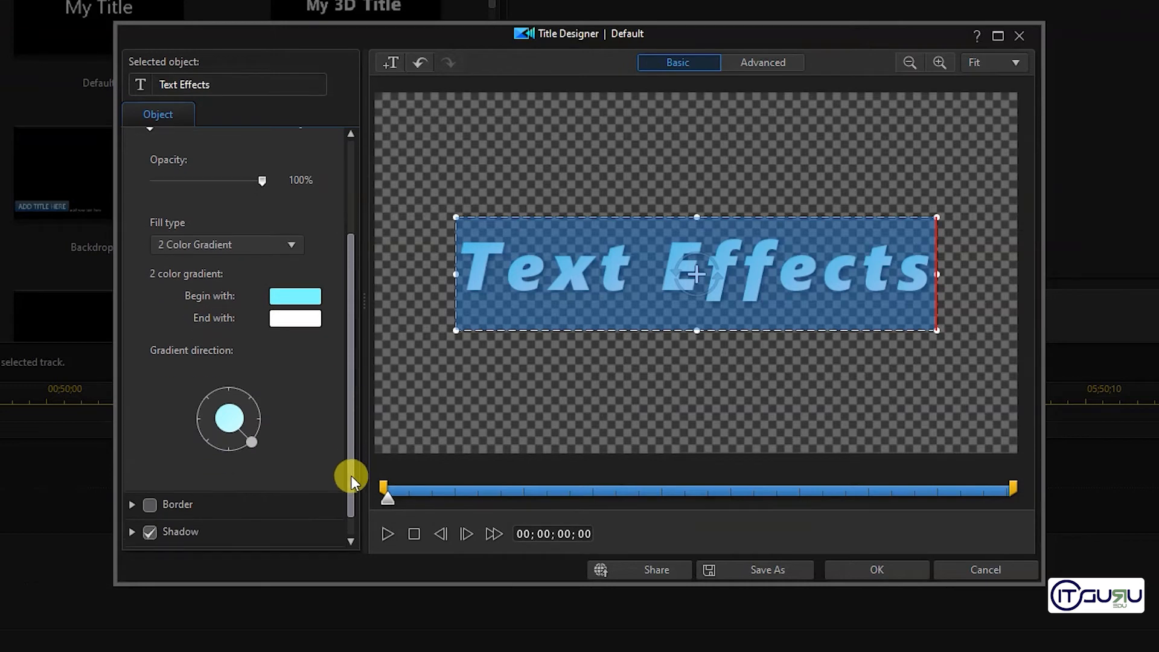
left_click(305, 291)
left_click(405, 235)
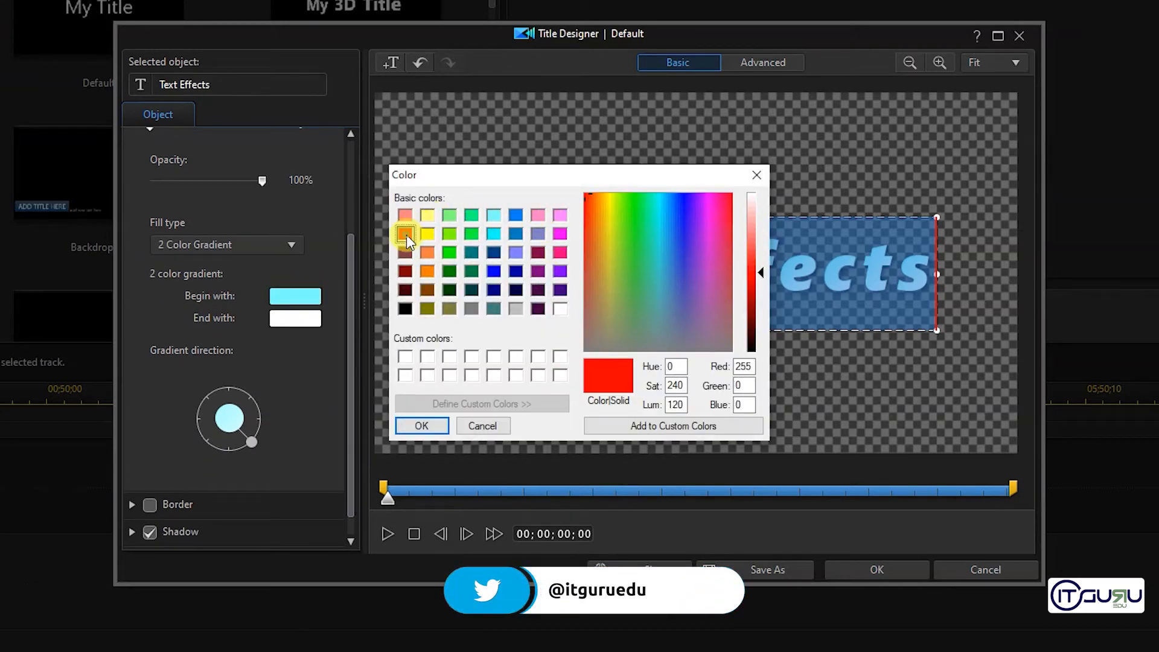
left_click(440, 430)
Set the gradient's end color to blue (0, 0, 255) and reselect the whole title text.
left_click(279, 320)
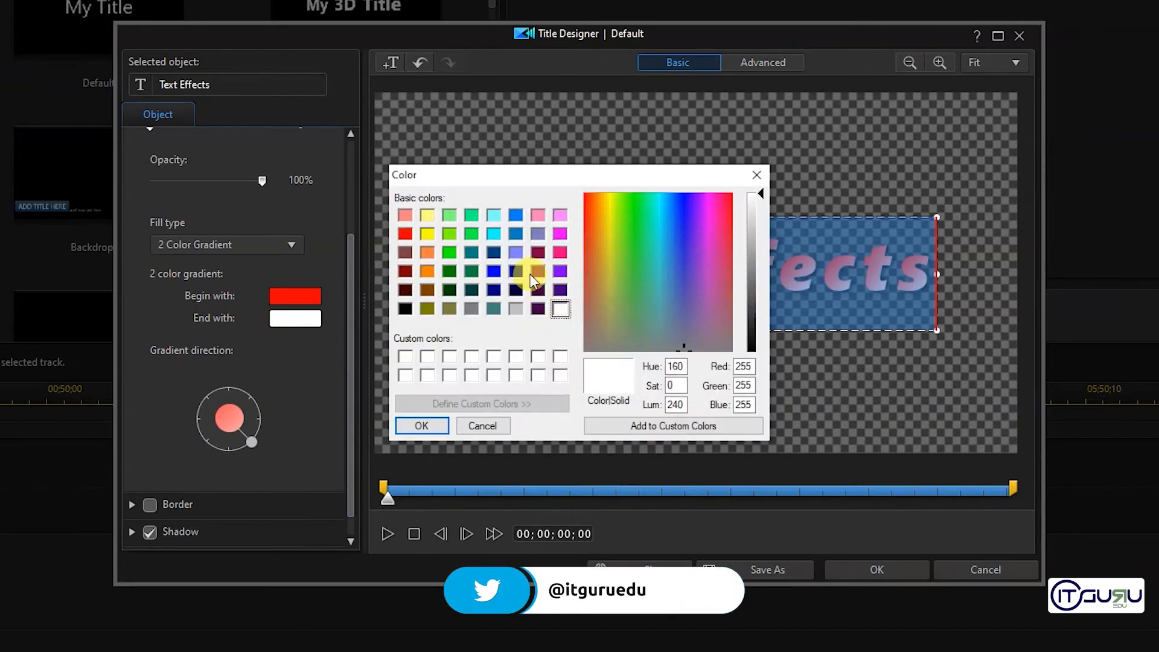
left_click(560, 271)
left_click(560, 253)
left_click(494, 271)
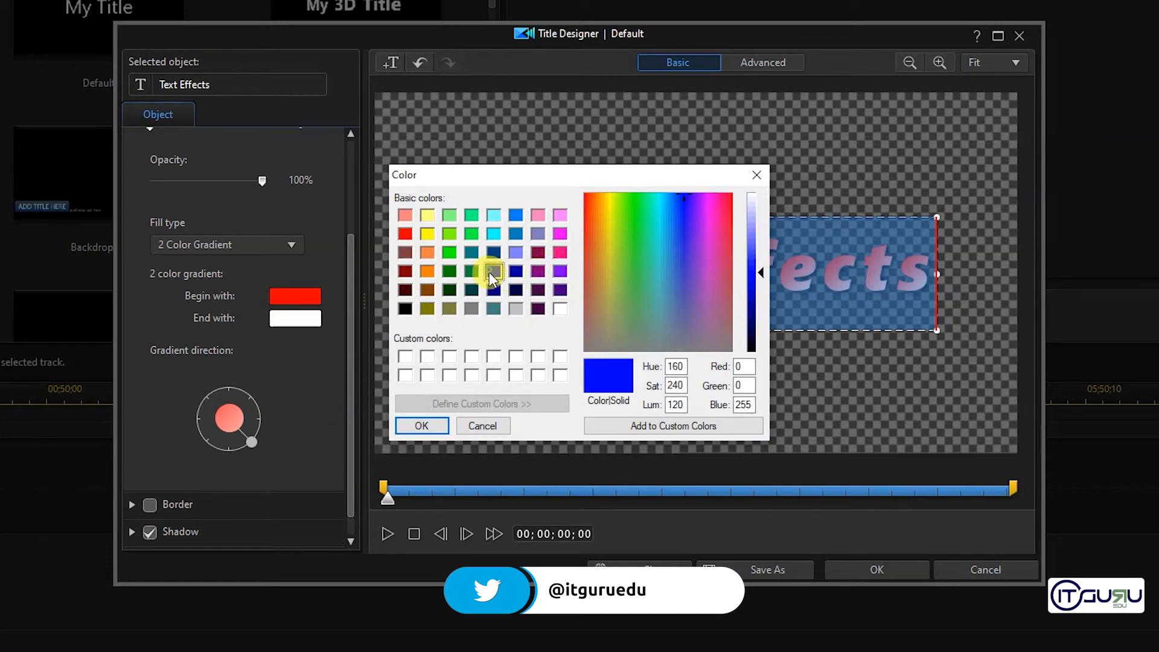
left_click(421, 426)
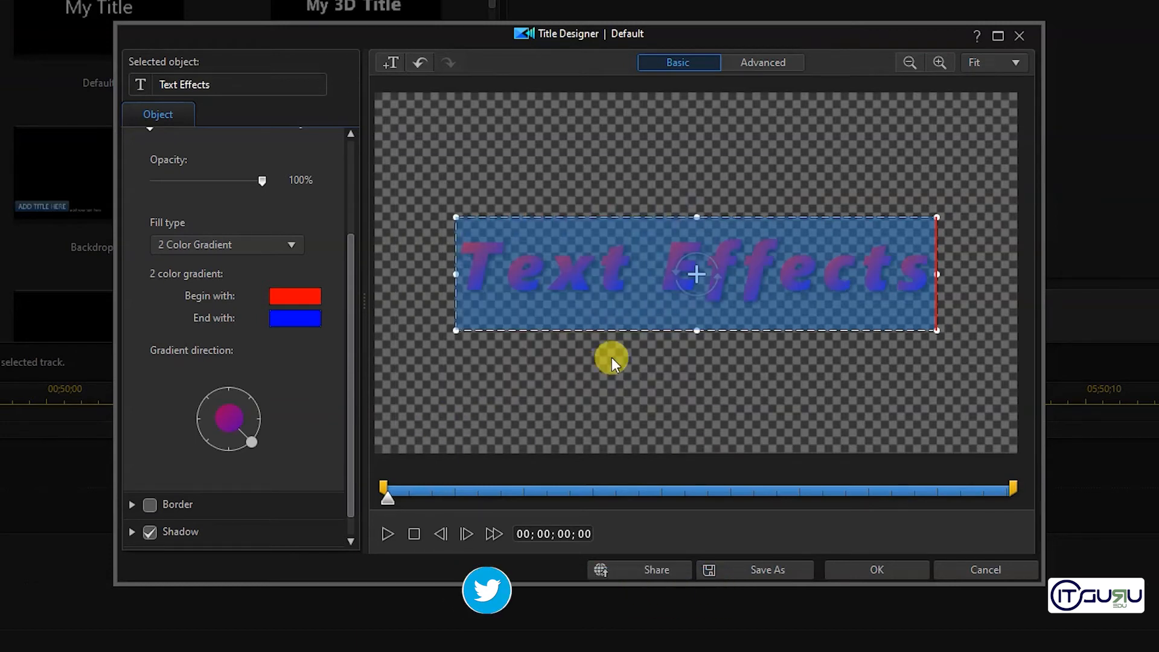
left_click(547, 303)
left_click_drag(477, 302, 934, 302)
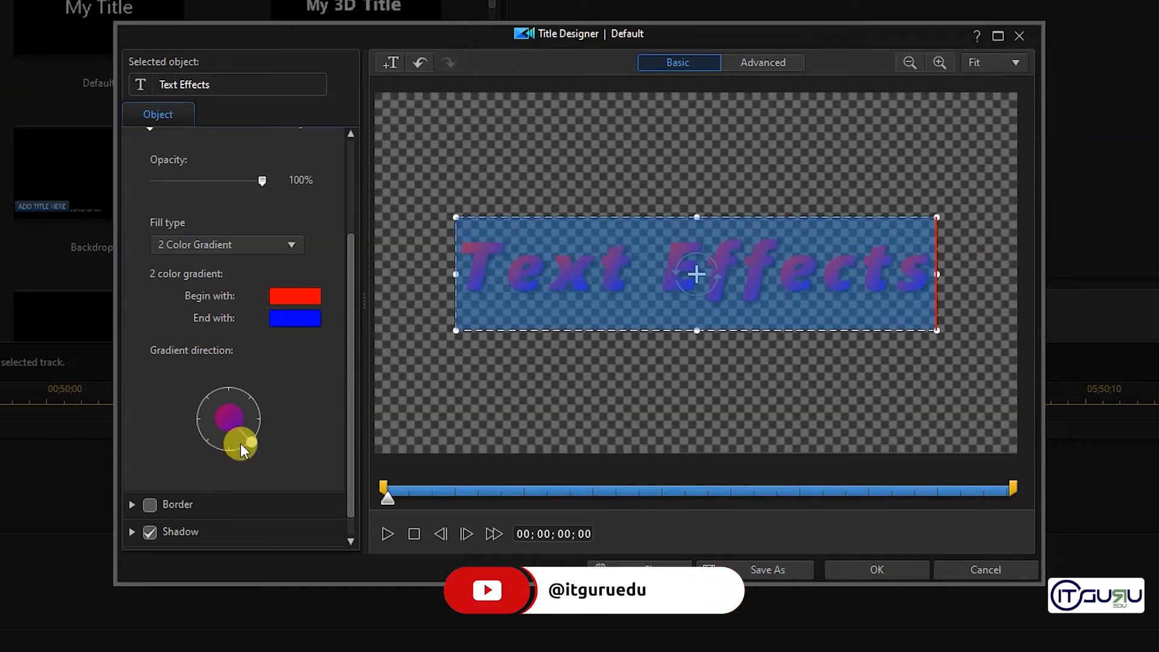
Rotate the gradient direction to point straight up and reselect the whole title text.
left_click_drag(248, 439, 238, 388)
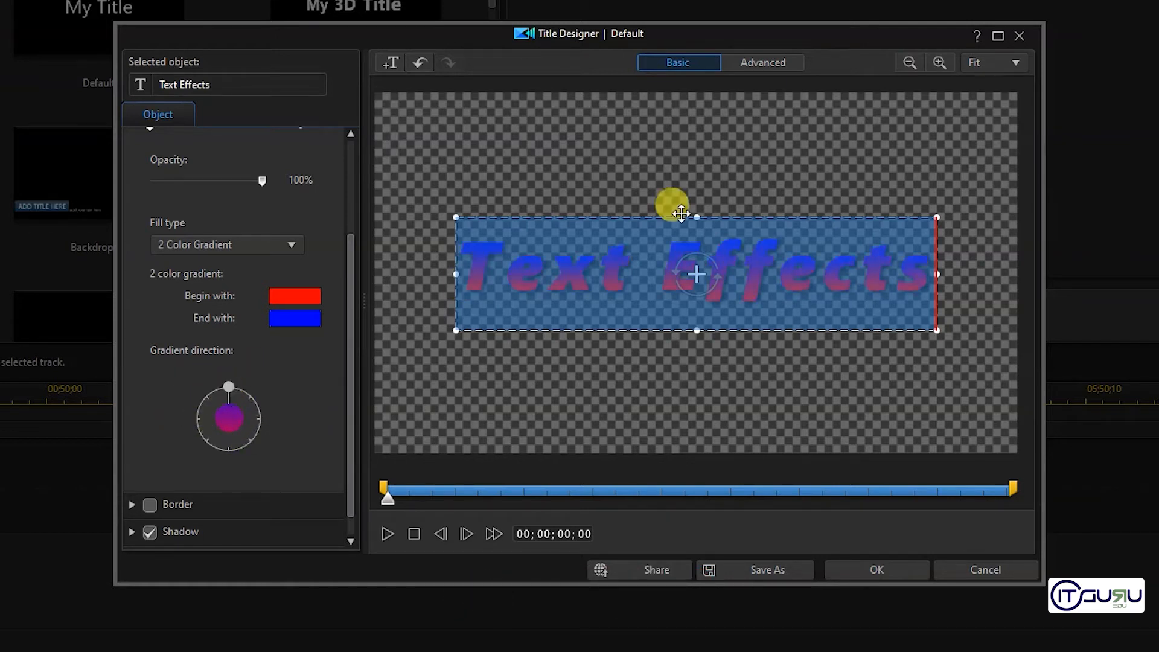
left_click(550, 281)
left_click_drag(463, 282, 1110, 303)
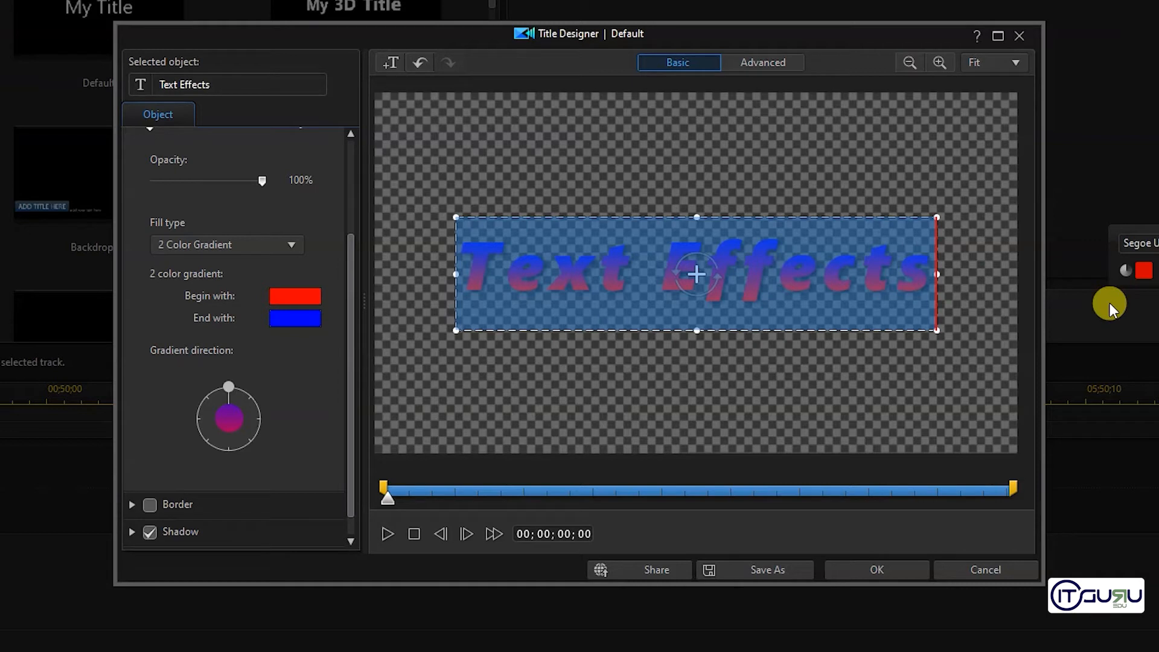
Change the fill type to 4 Color Gradient and set the gradient's lower-left corner to cyan (0, 255, 255).
left_click(256, 244)
left_click(224, 294)
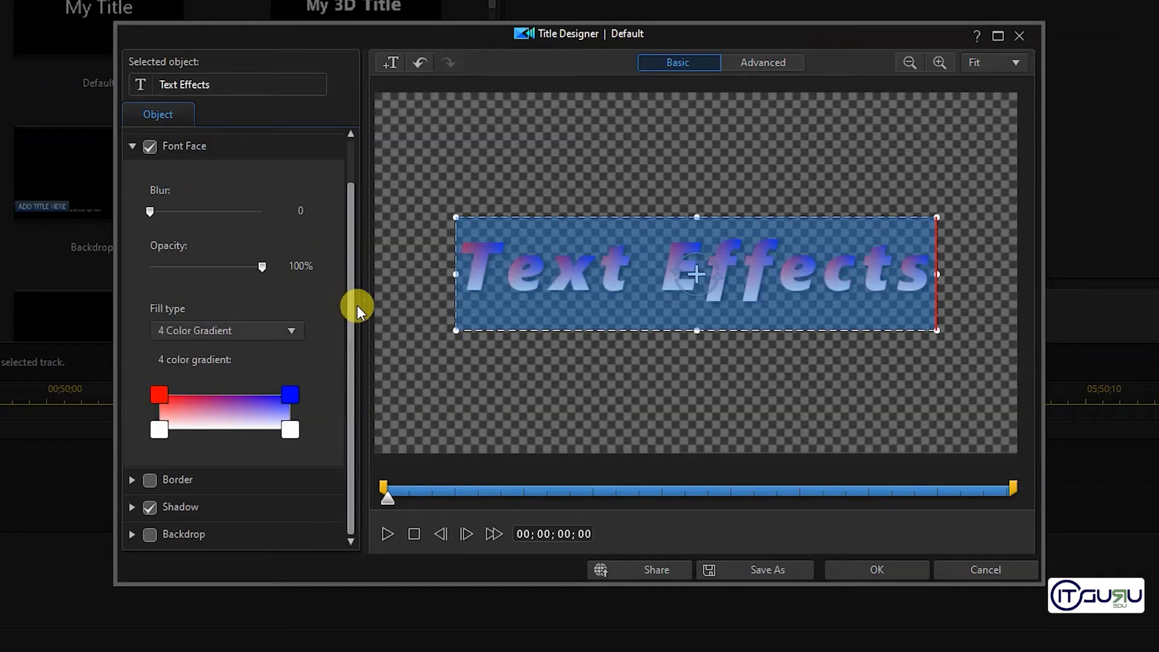
left_click(156, 432)
left_click(492, 234)
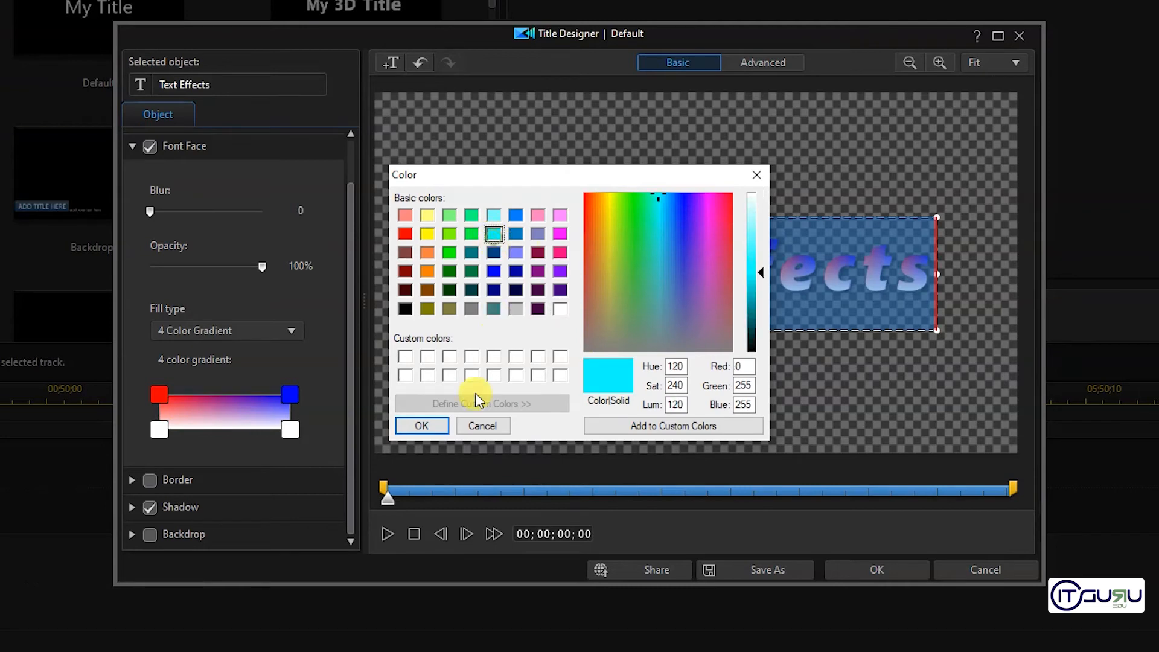
left_click(450, 427)
Set the lower-right corner color of the four-color gradient to black.
left_click(293, 429)
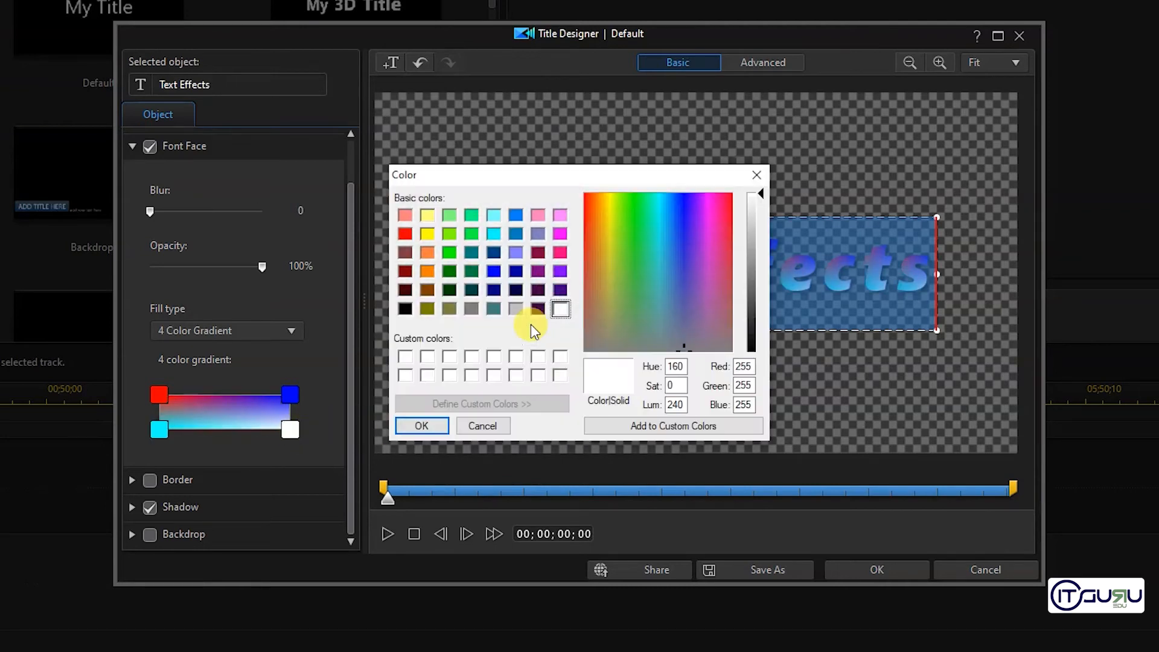
left_click(405, 309)
left_click(425, 425)
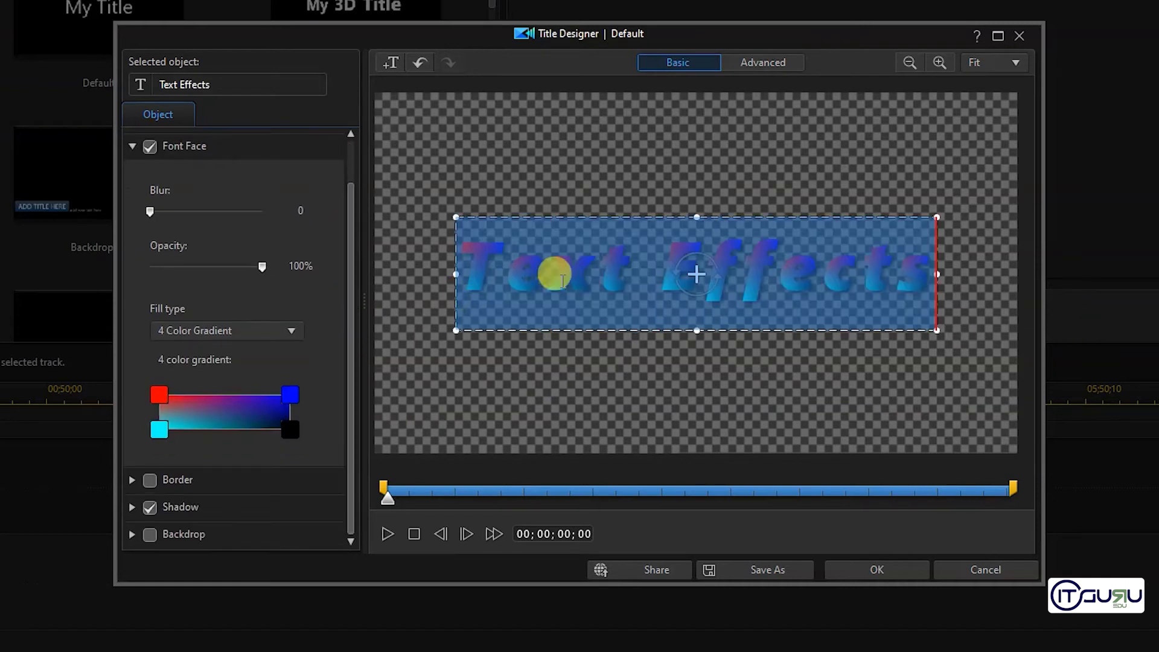
Reselect the whole title text and set the gradient's upper-left corner to light cyan.
left_click(533, 266)
left_click_drag(466, 282, 1008, 290)
left_click(156, 391)
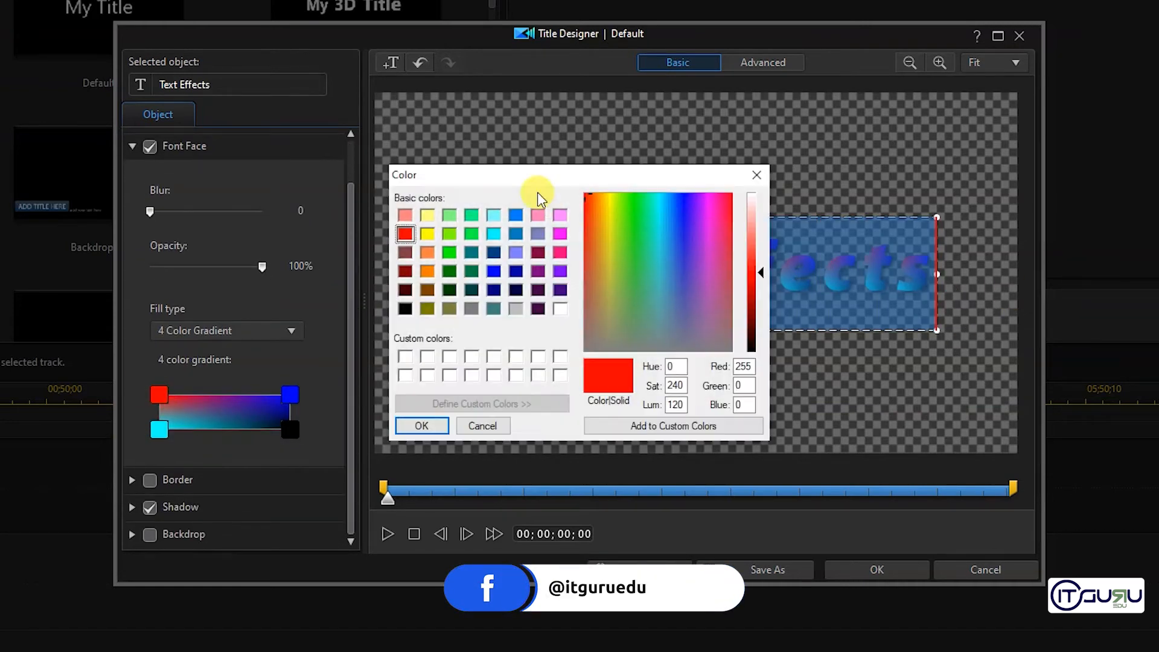
left_click(494, 217)
left_click(407, 426)
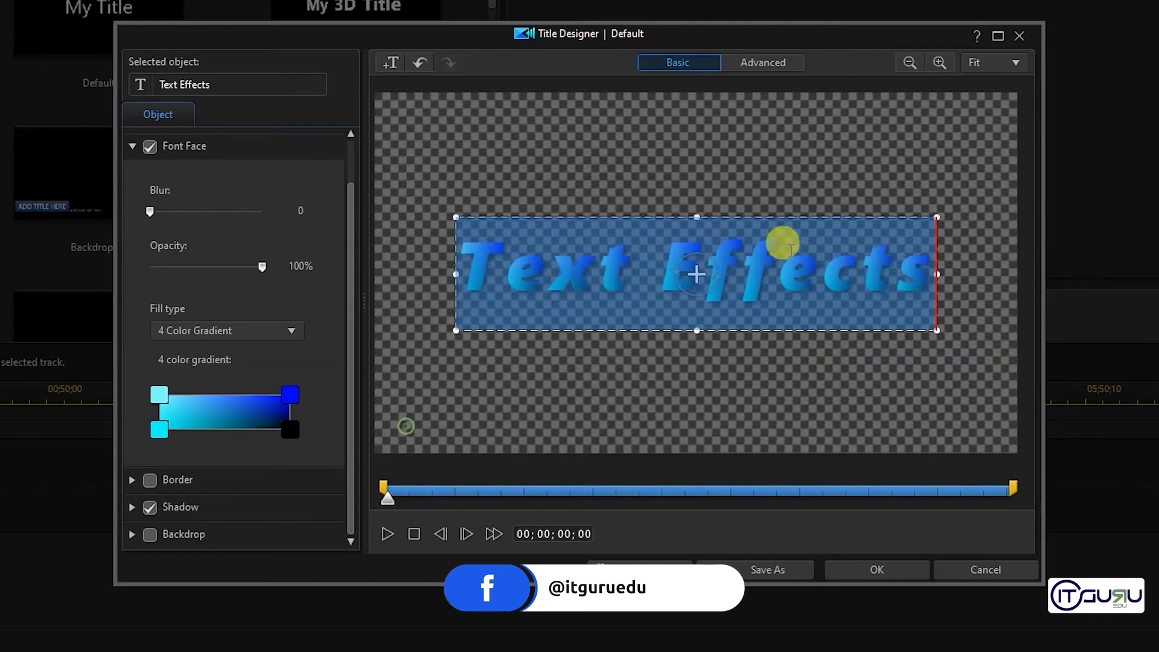
left_click(628, 278)
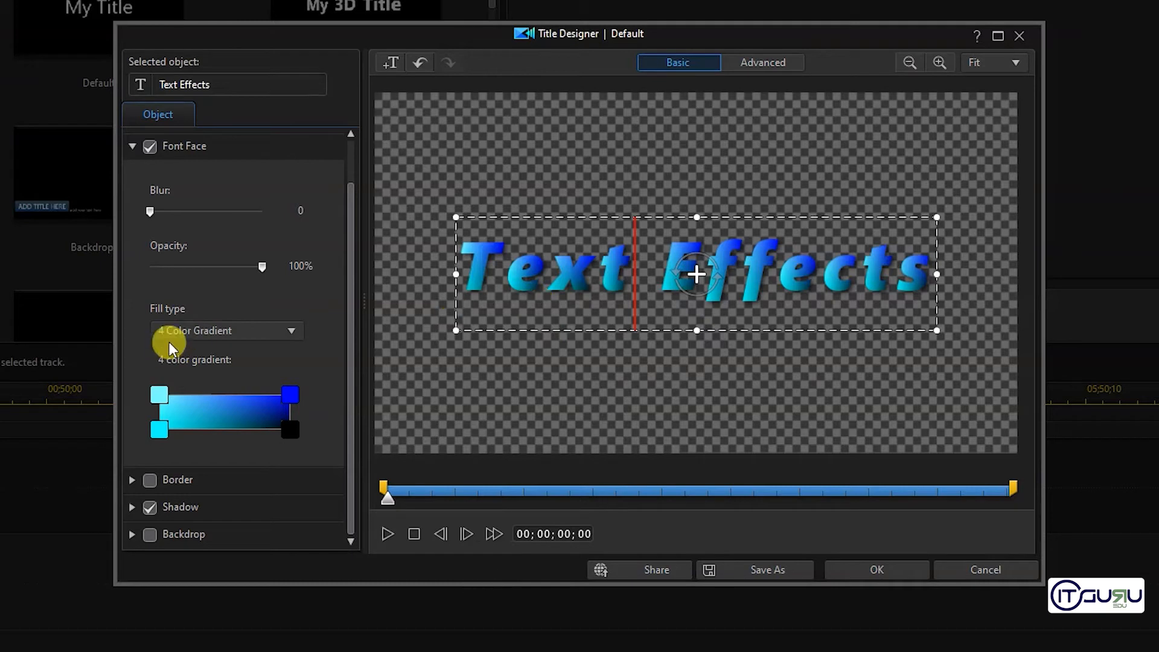
left_click(152, 147)
left_click(131, 147)
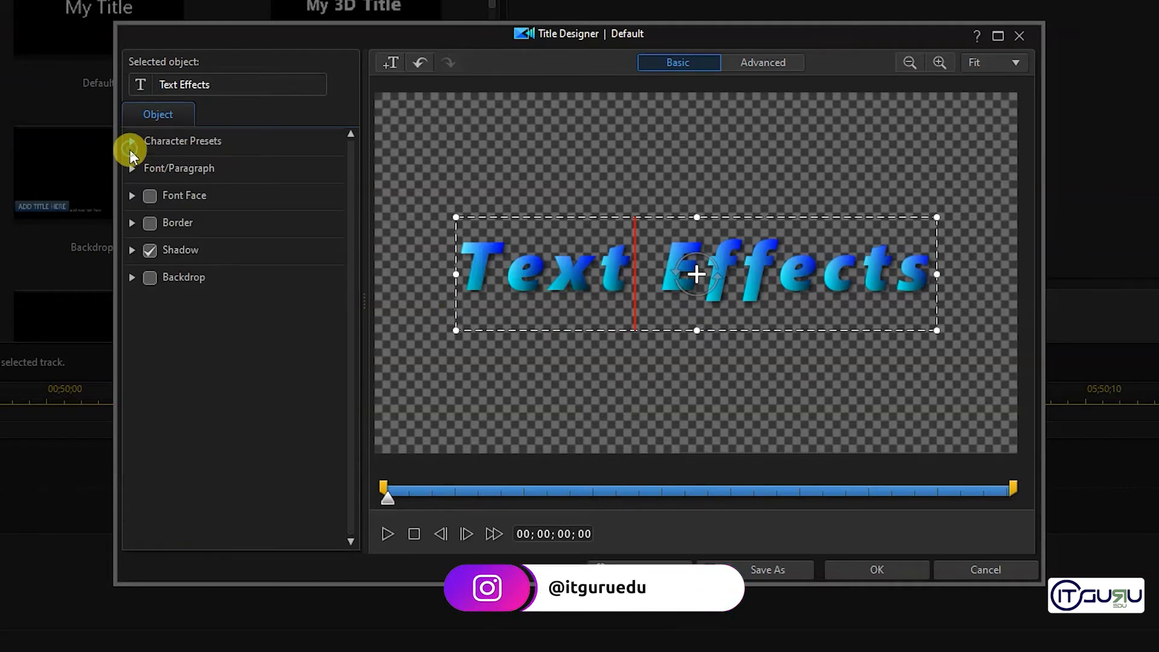
left_click(132, 250)
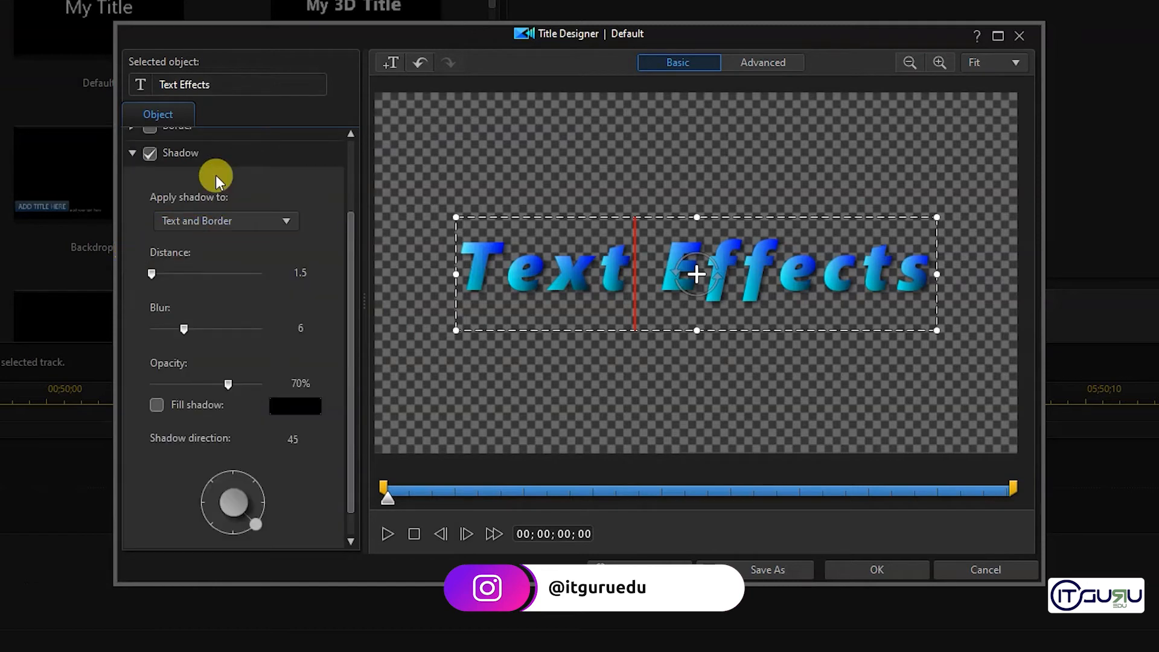
left_click(131, 156)
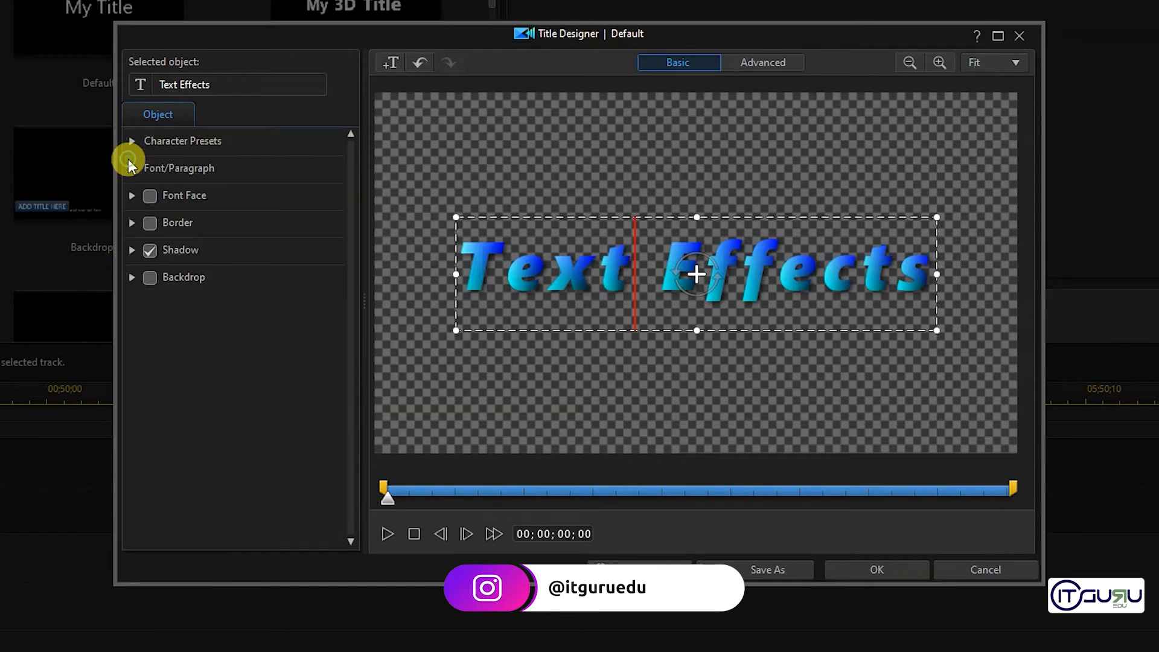
Turn on the border for the whole title text.
left_click(136, 225)
left_click(153, 225)
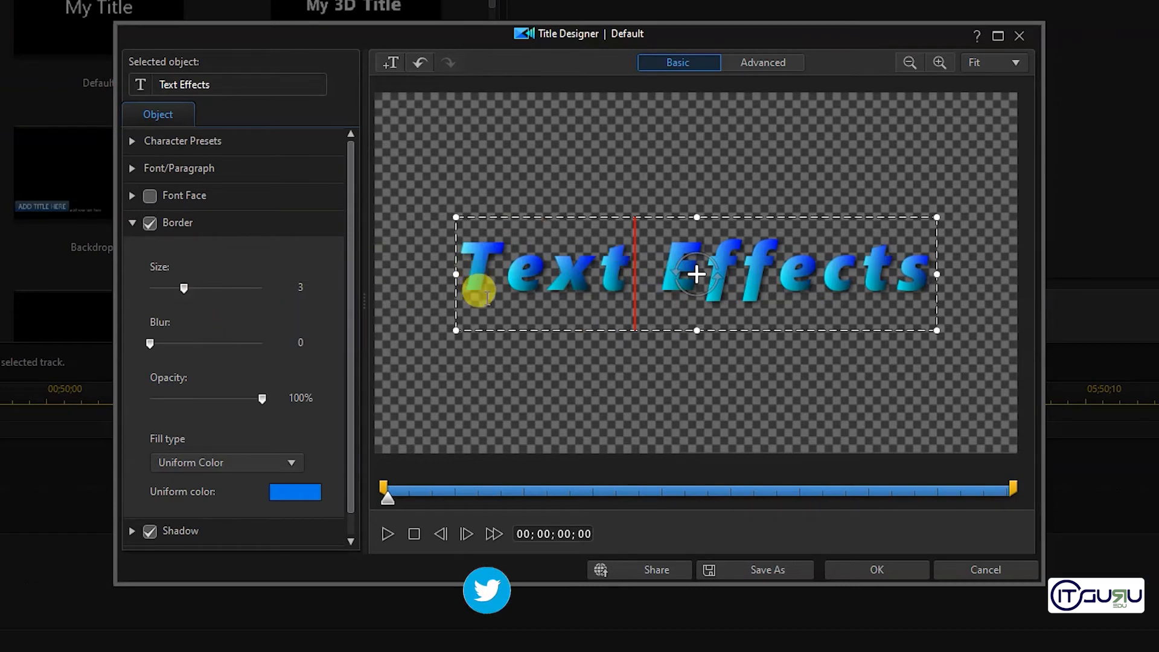
key("ctrl+a")
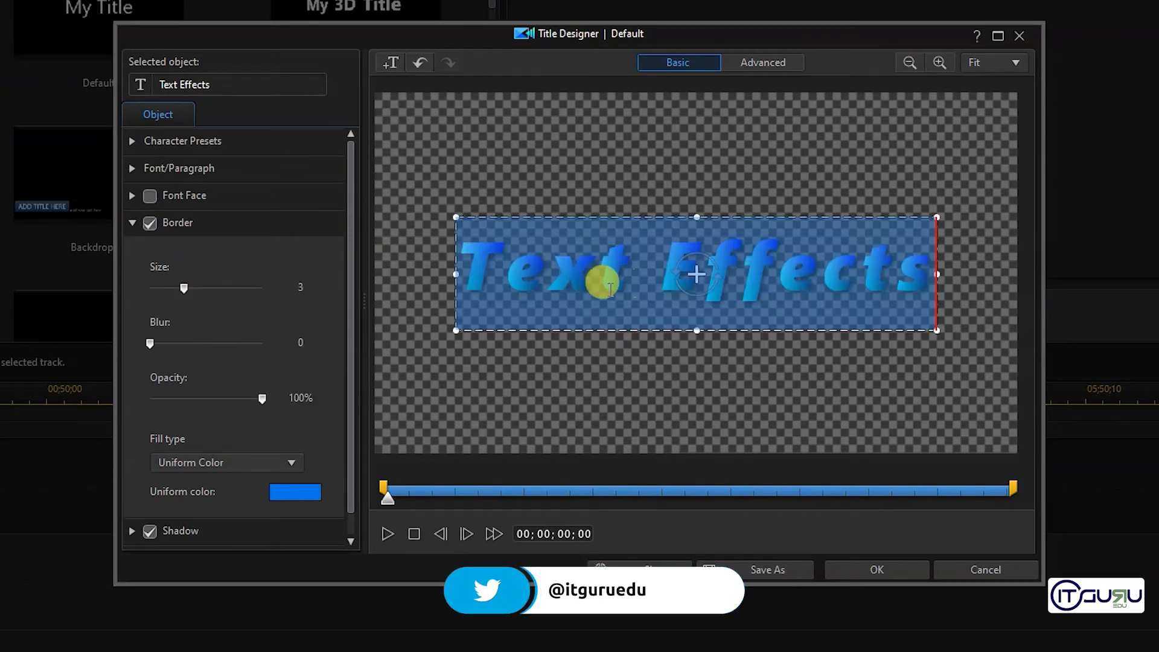
left_click_drag(180, 287, 203, 291)
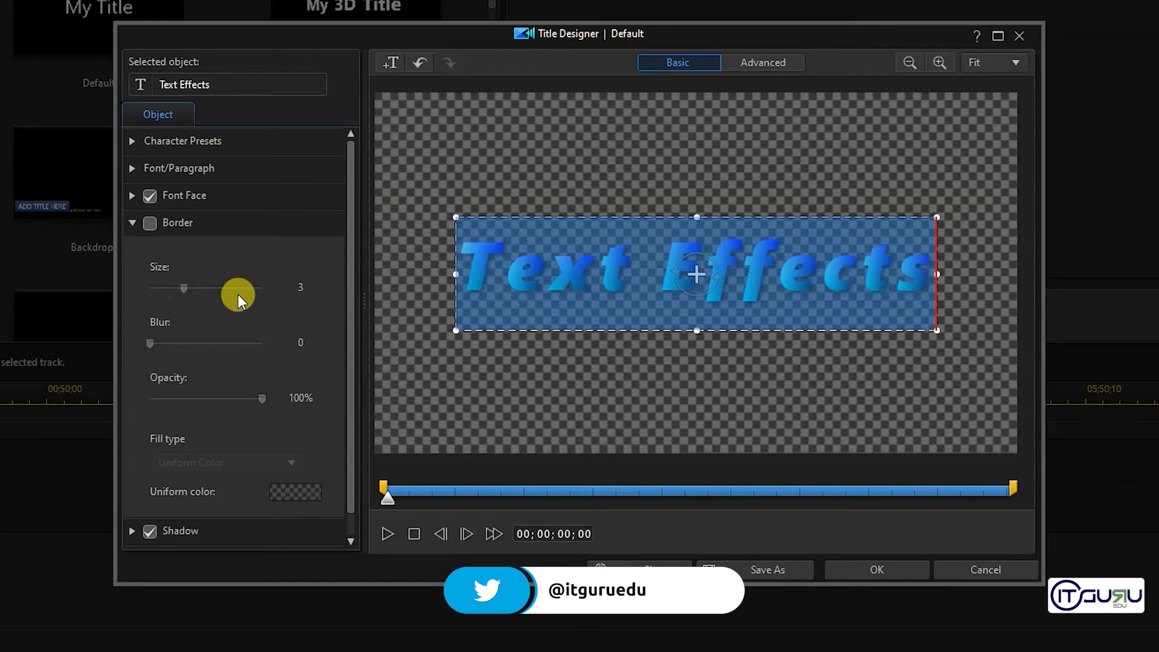
left_click(152, 225)
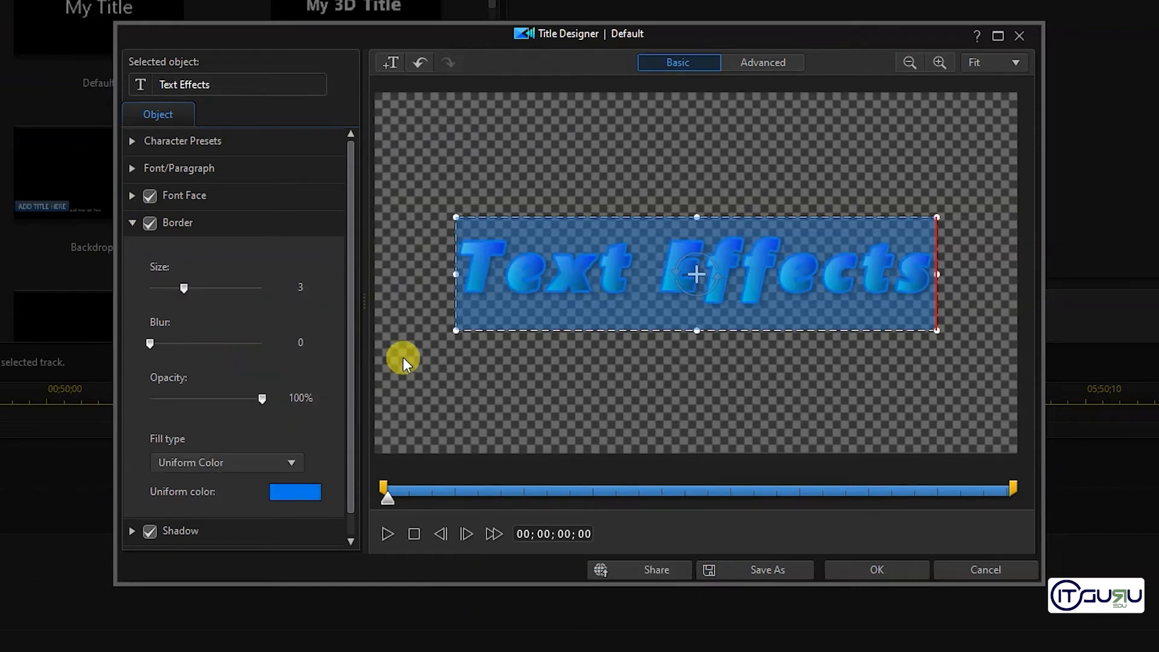
left_click(560, 275)
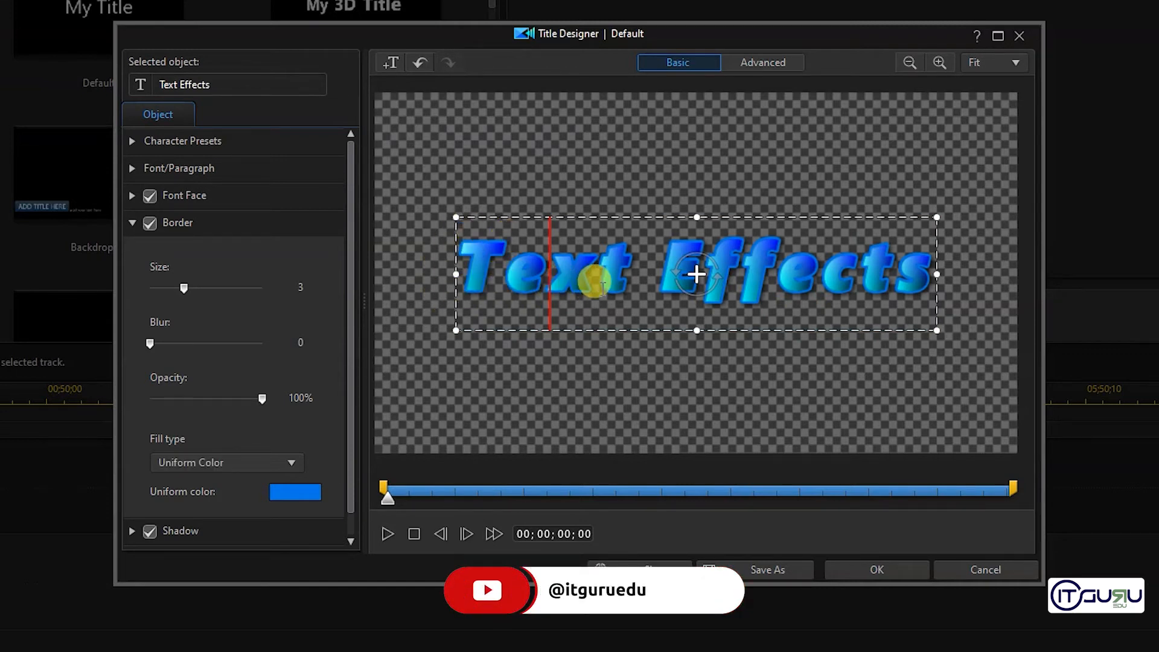
Set the uniform border color of the whole title text to black.
key("ctrl+a")
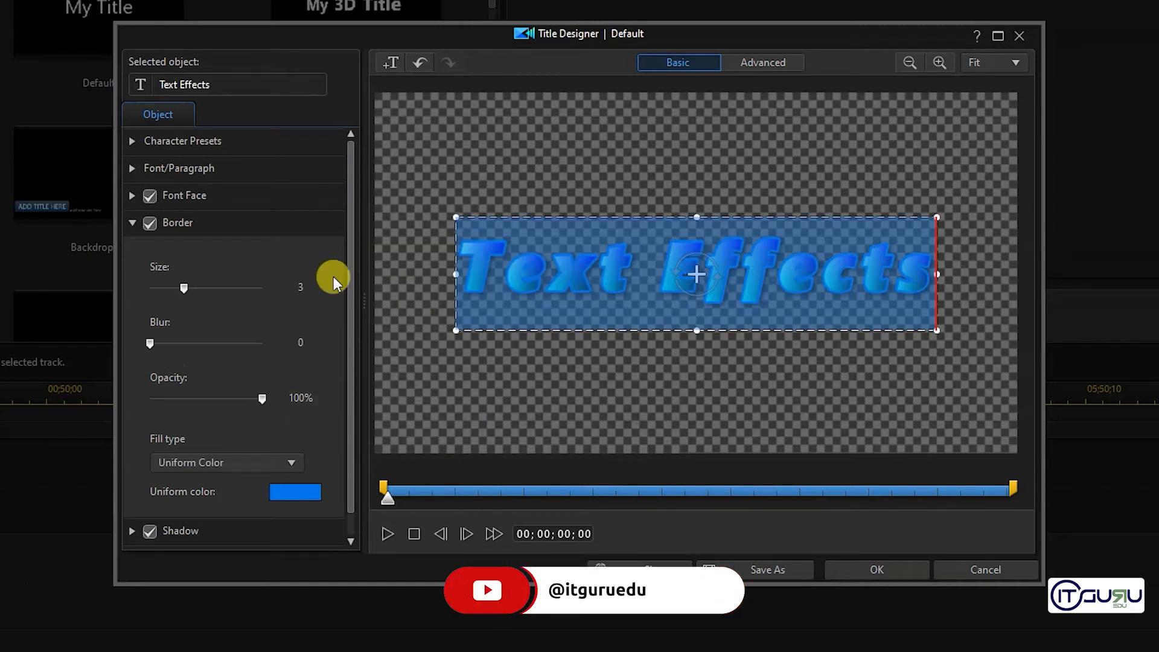
left_click(305, 490)
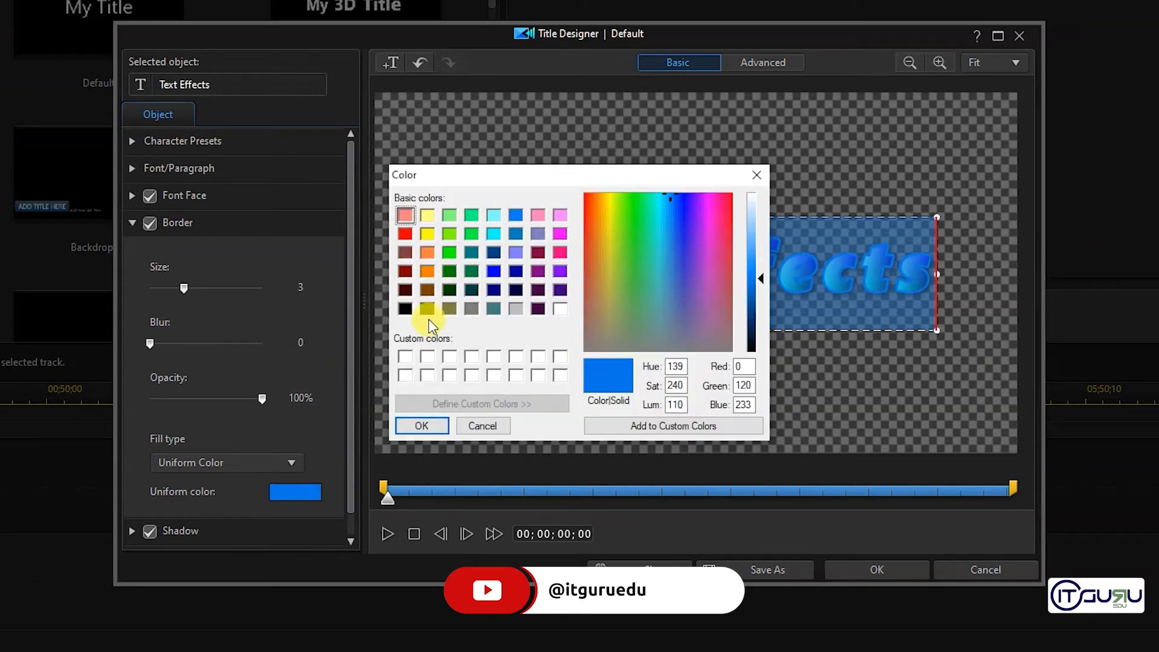
left_click(405, 309)
left_click(413, 427)
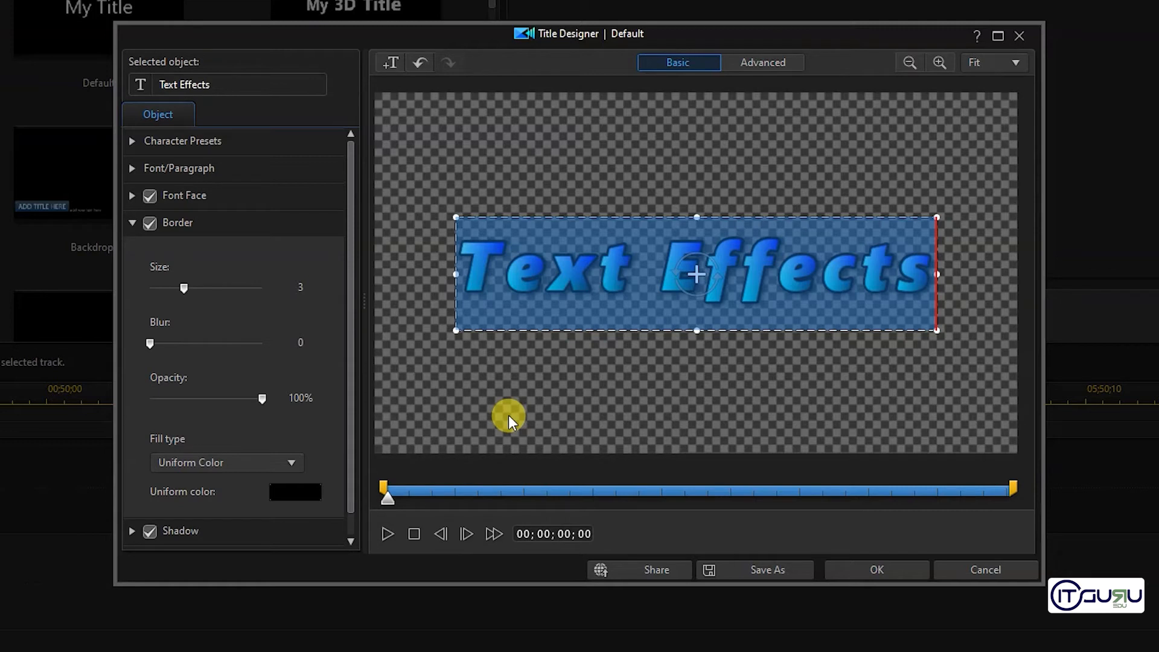
left_click(547, 283)
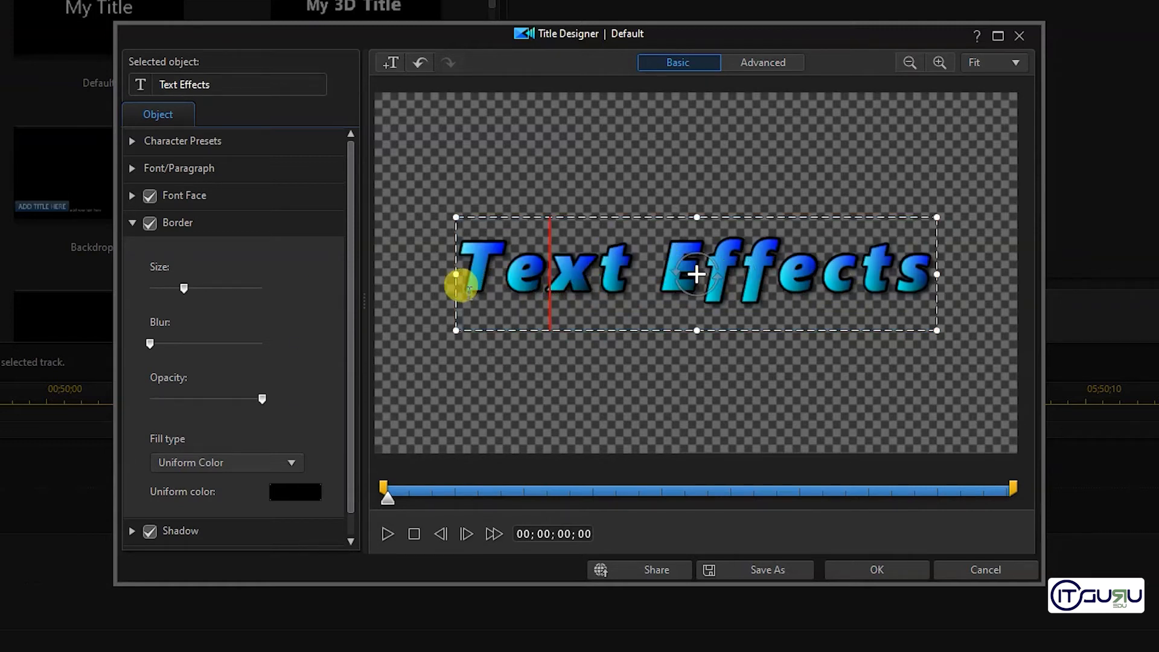
Set the border blur of the whole title text to 2.
left_click_drag(460, 284, 1012, 303)
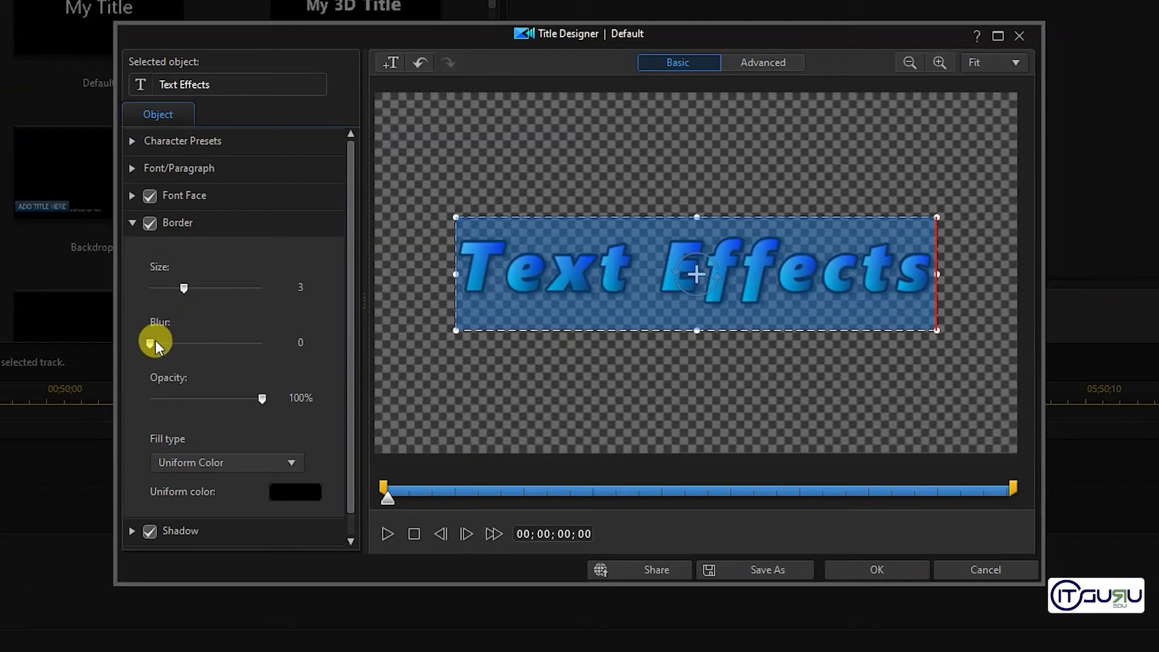
left_click_drag(153, 340, 314, 346)
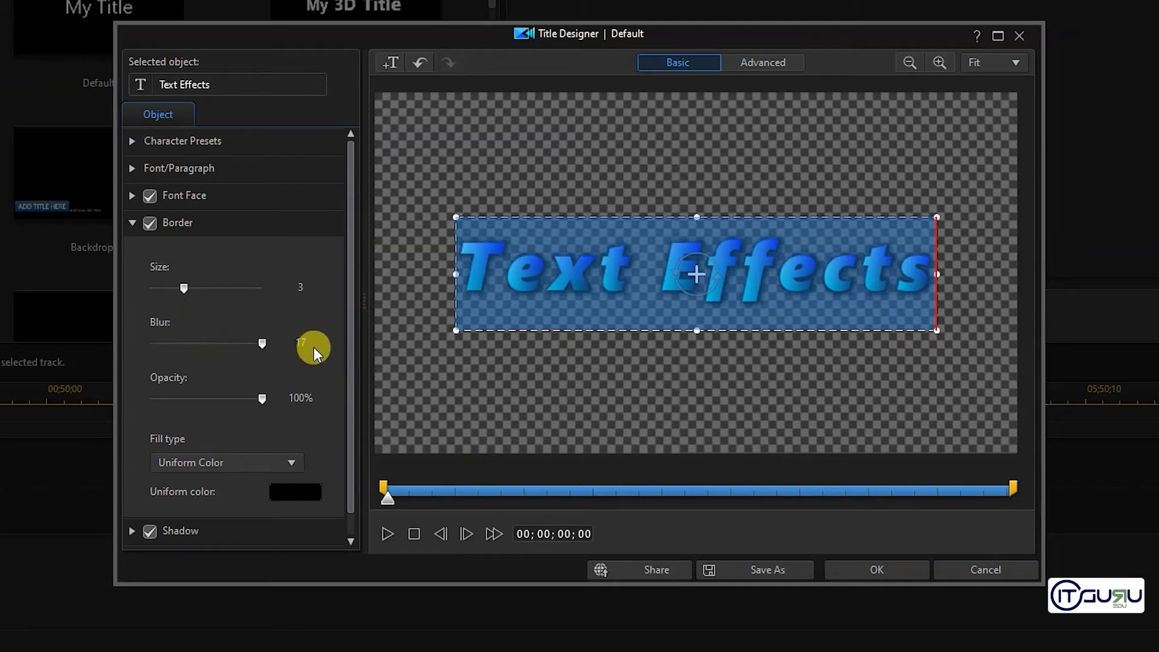
left_click(597, 308)
left_click_drag(263, 343, 165, 342)
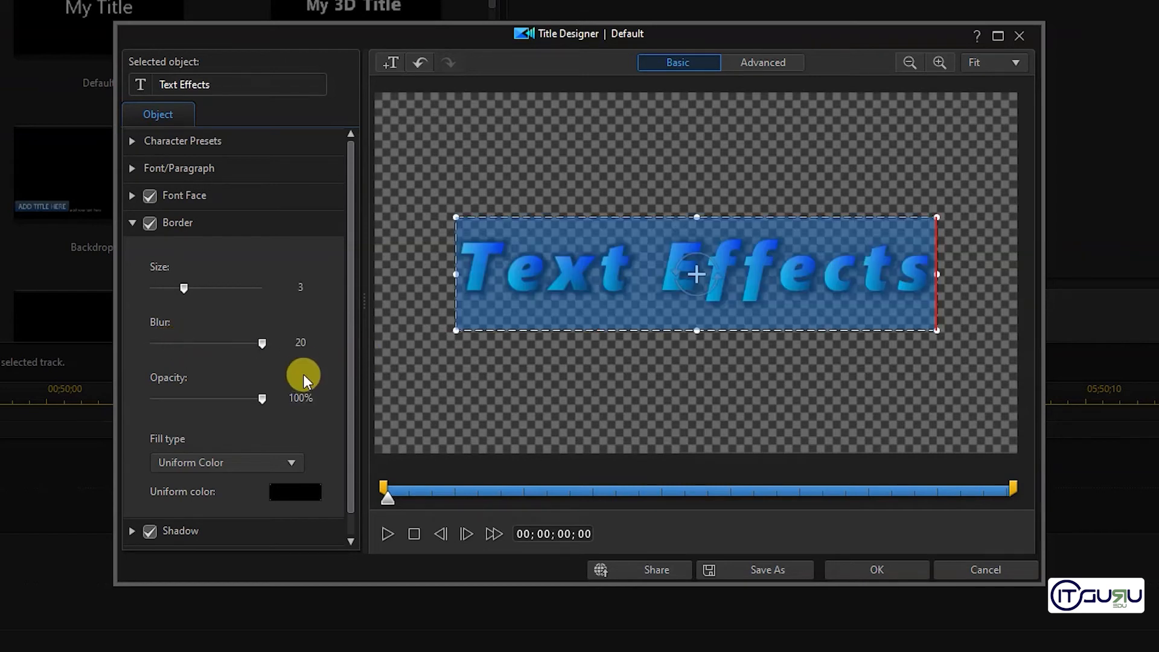
left_click_drag(207, 342, 159, 343)
Lower the border's opacity to 0% and set the border size to 5.
left_click_drag(178, 400, 144, 399)
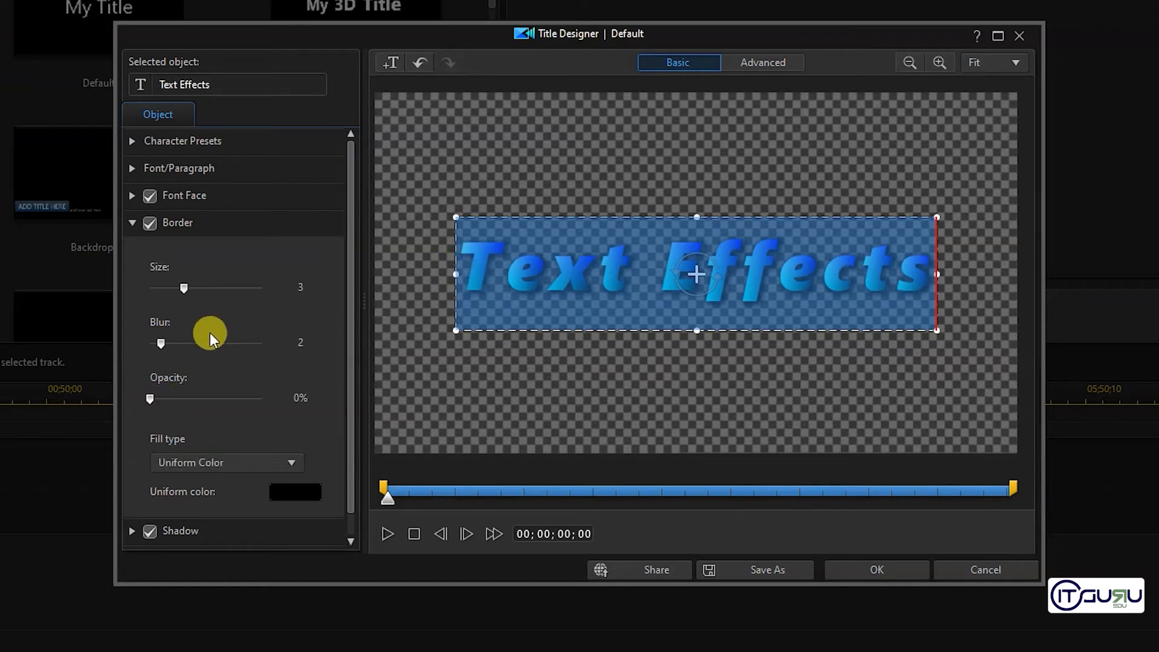
left_click(195, 288)
left_click(212, 288)
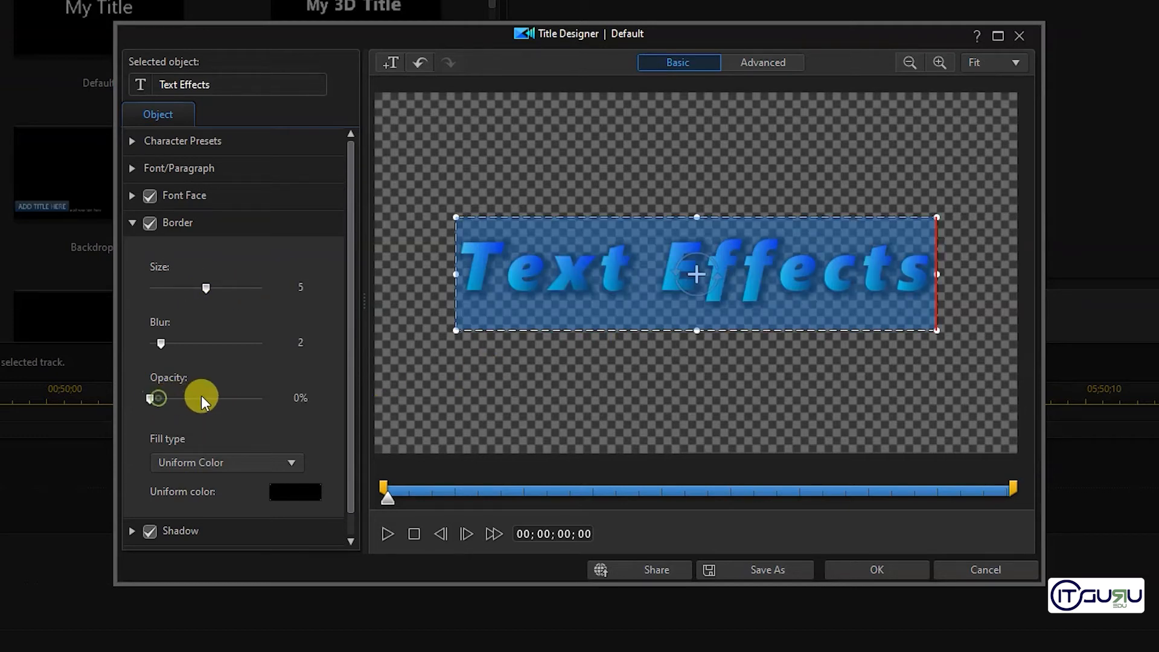
Turn off the title's shadow and set the border's opacity to 100%.
left_click(167, 399)
left_click_drag(167, 398, 249, 399)
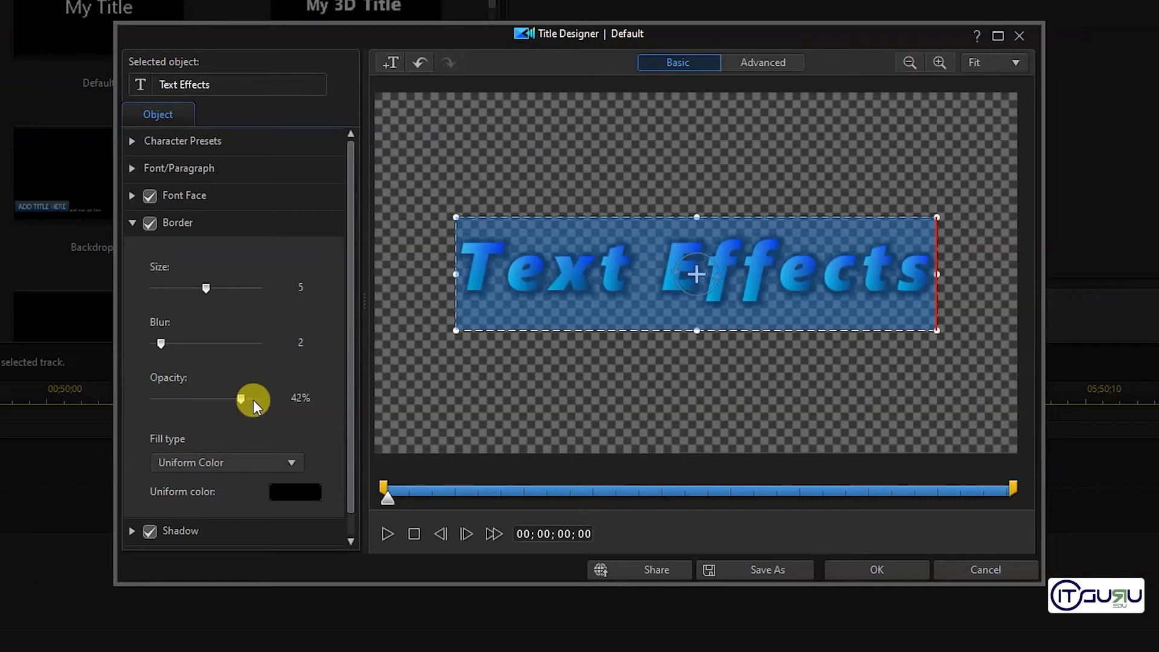
left_click(150, 531)
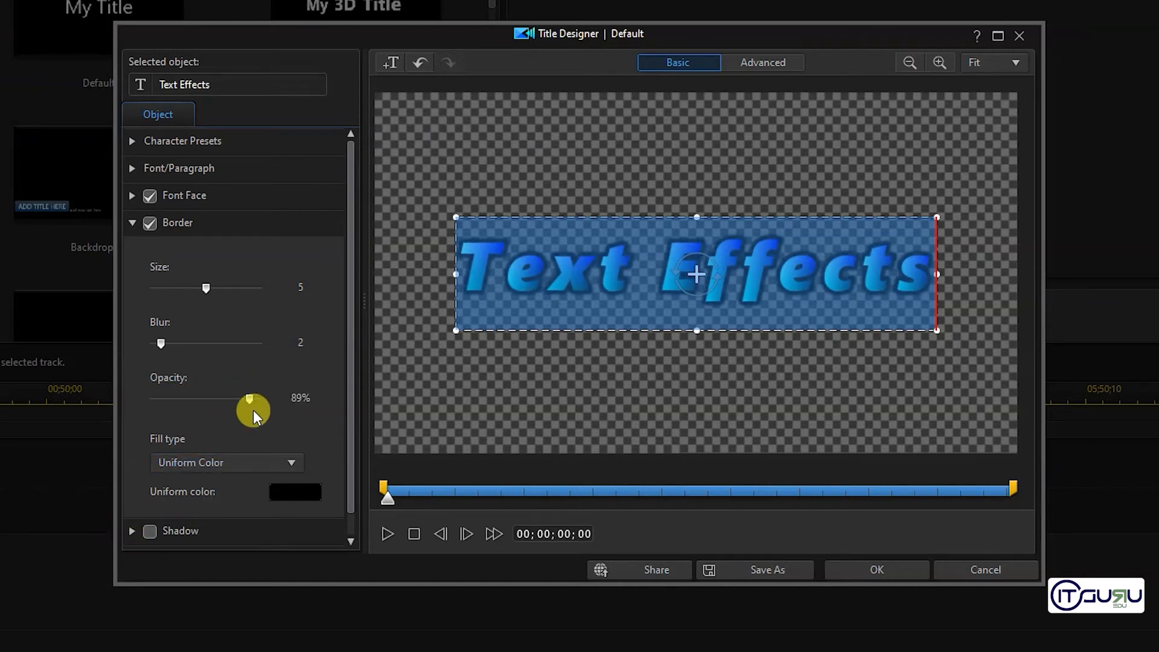
left_click_drag(252, 398, 129, 403)
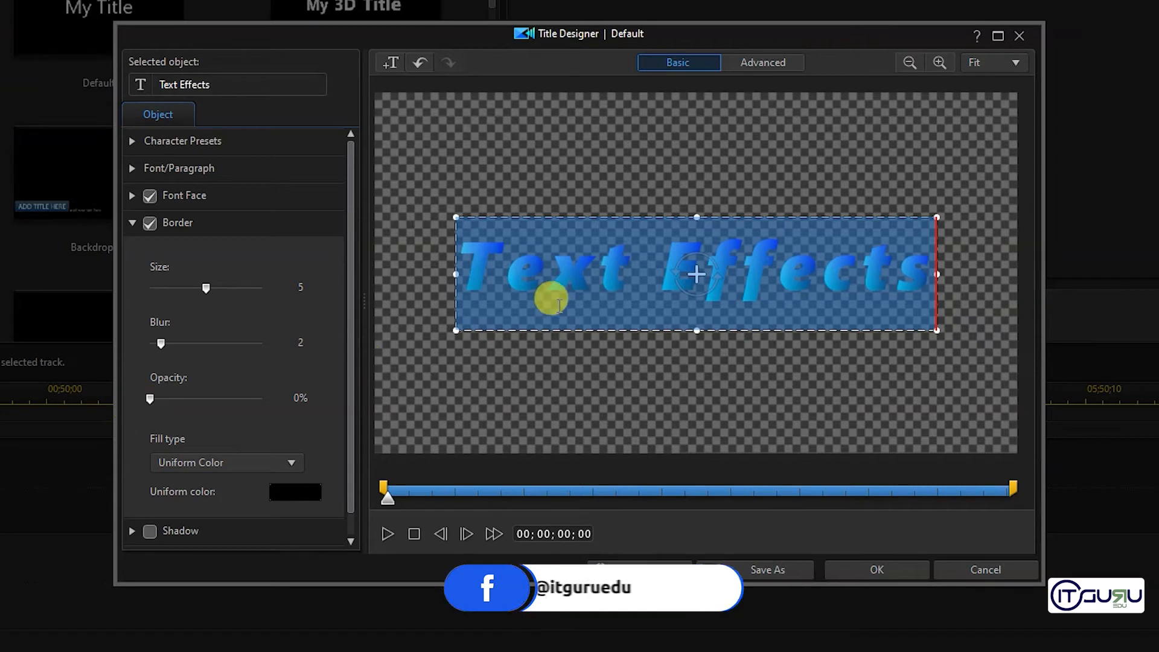
left_click(556, 305)
double_click(556, 284)
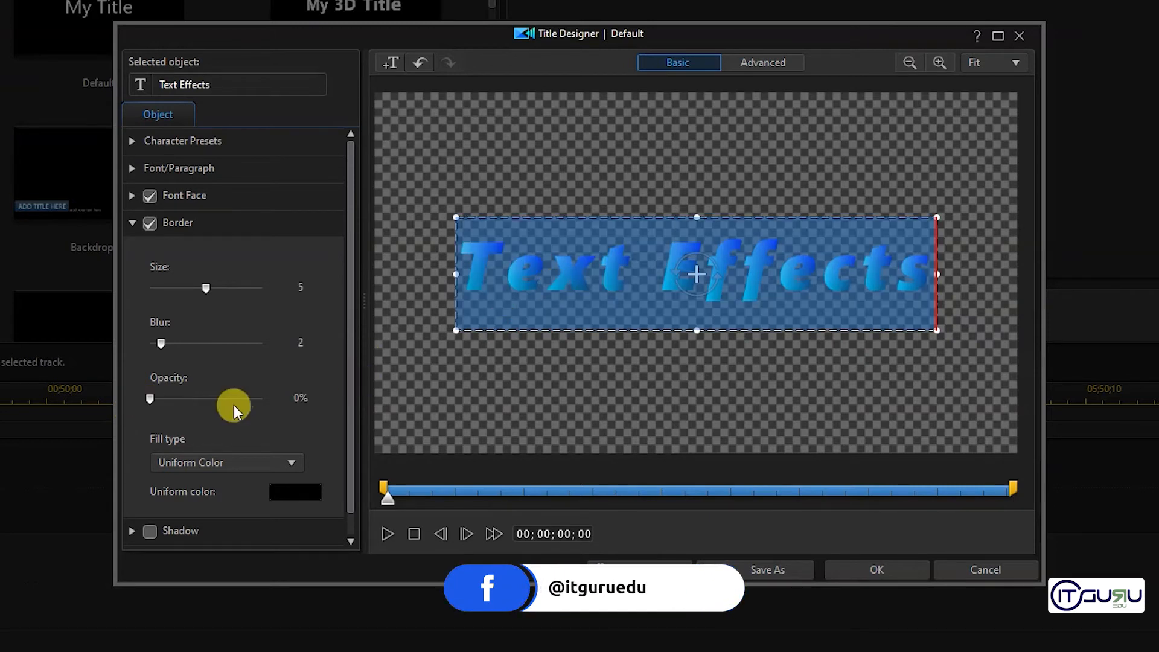
left_click_drag(165, 398, 282, 387)
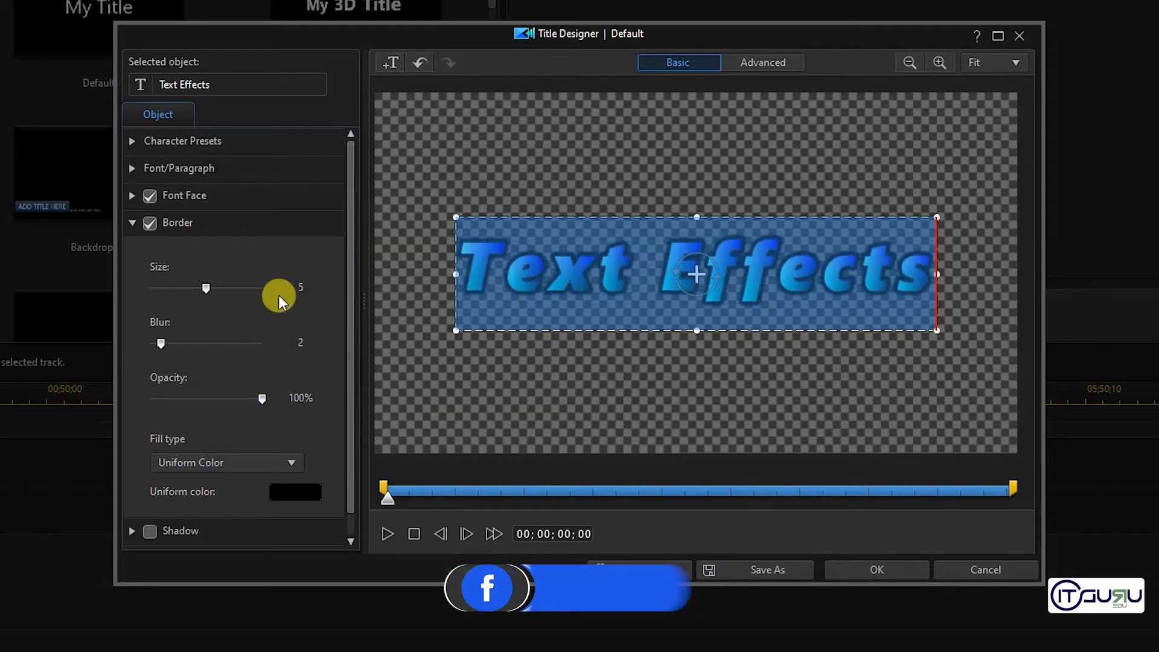
Change the border's fill type to 2 Color Gradient.
left_click_drag(352, 314, 352, 338)
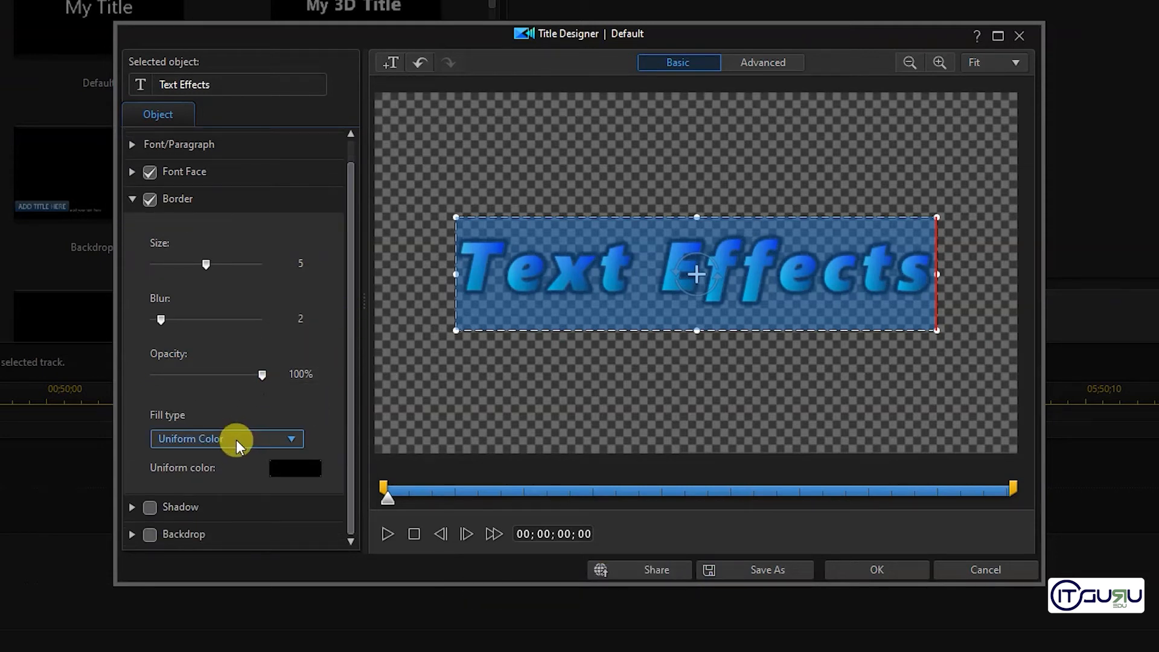
left_click(238, 439)
left_click(209, 476)
left_click(274, 440)
left_click(247, 485)
scroll(290, 399, "down", 3)
left_click(236, 329)
left_click(242, 368)
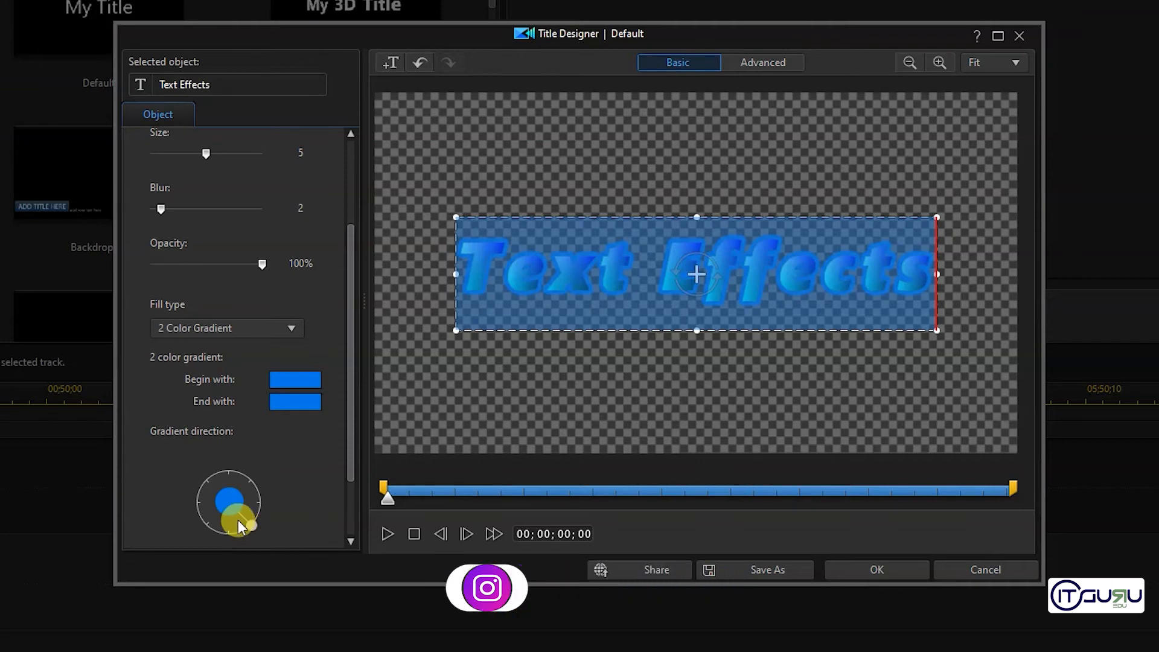
left_click(253, 526)
Set the beginning color of the border's two-color gradient to red.
left_click(295, 378)
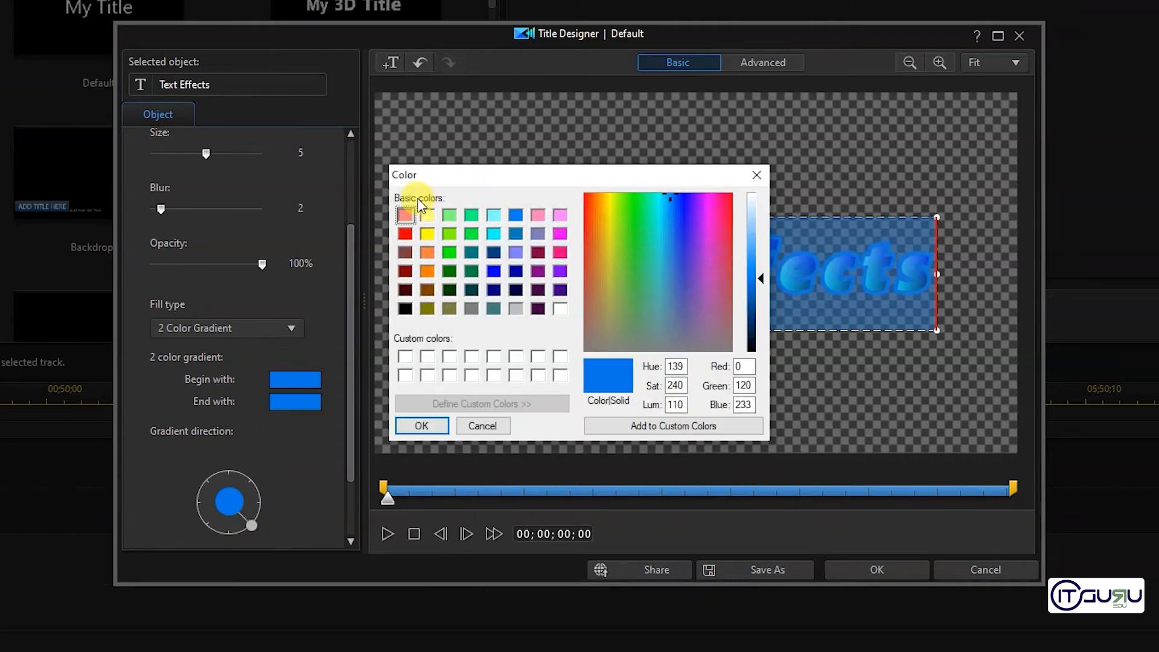
left_click(404, 233)
left_click(432, 428)
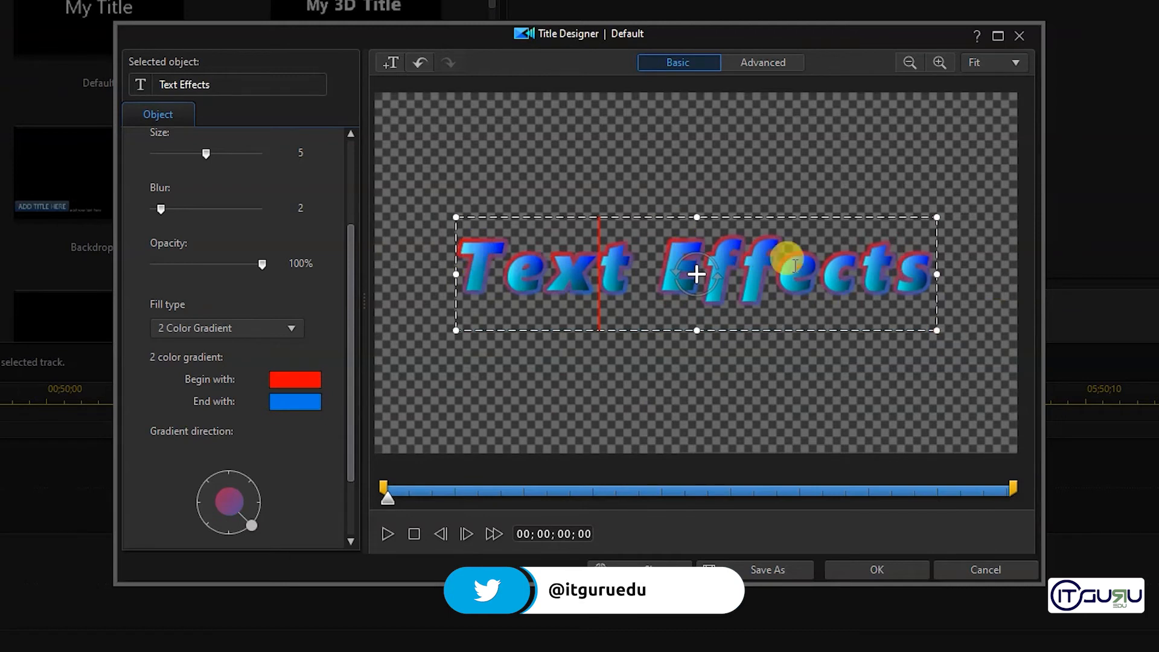
Turn off the border on the word "Text" and collapse the border settings.
left_click_drag(346, 292, 347, 163)
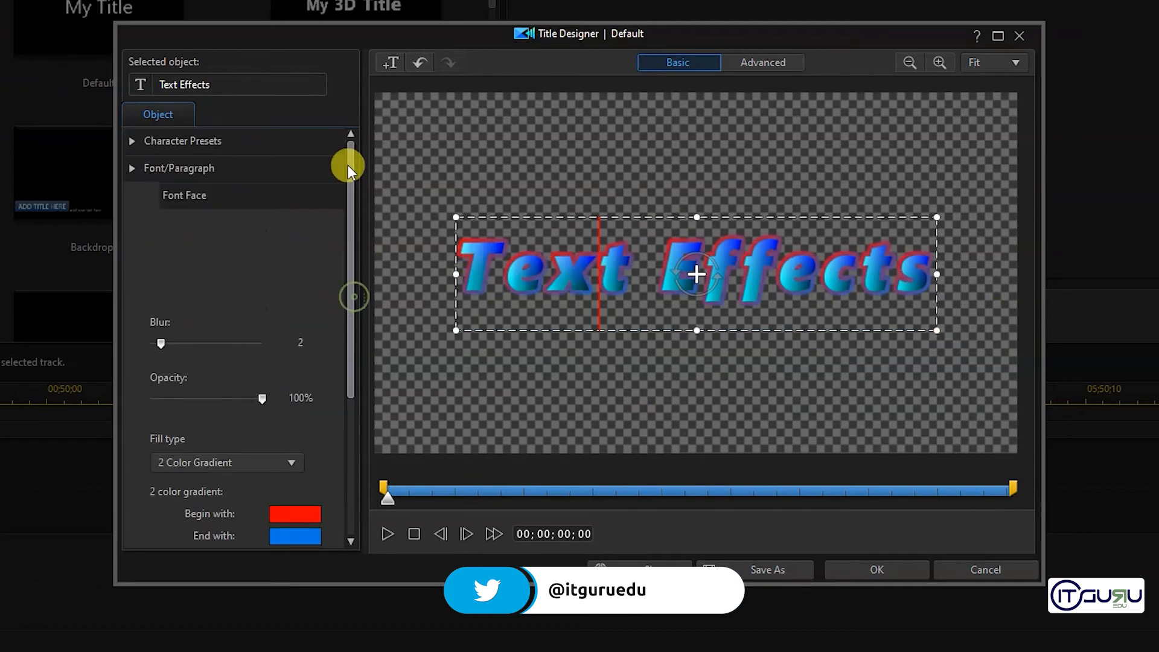
left_click(153, 221)
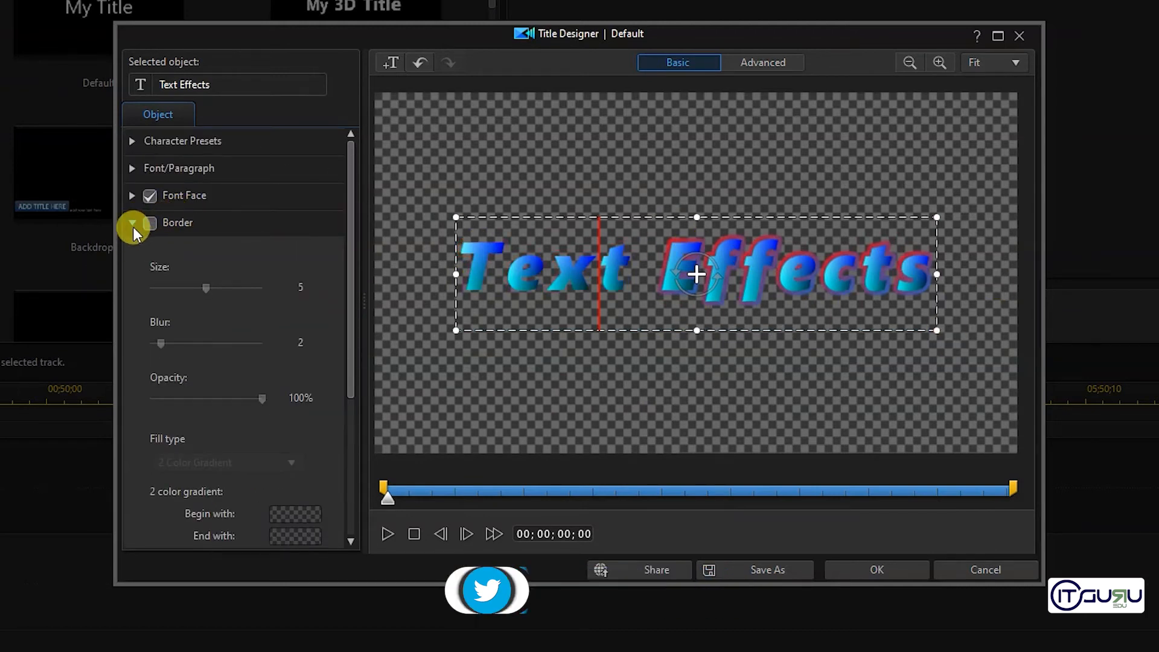
left_click(132, 225)
Turn on the shadow, expand its settings and select the whole title text.
left_click(147, 252)
left_click(133, 253)
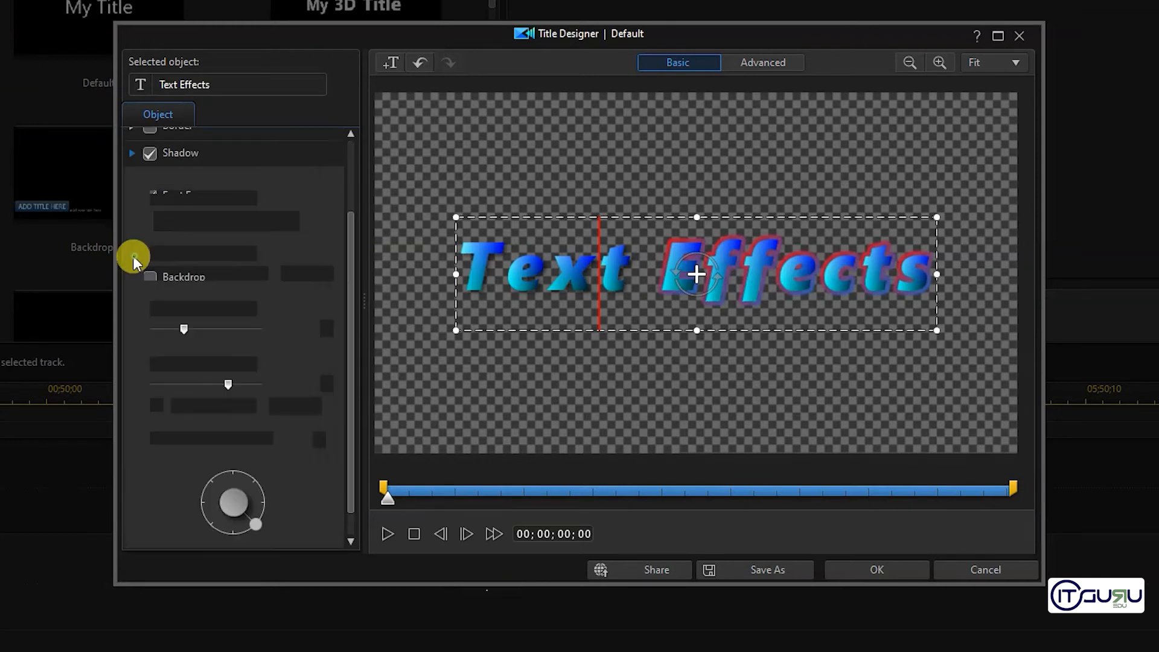
left_click(491, 292)
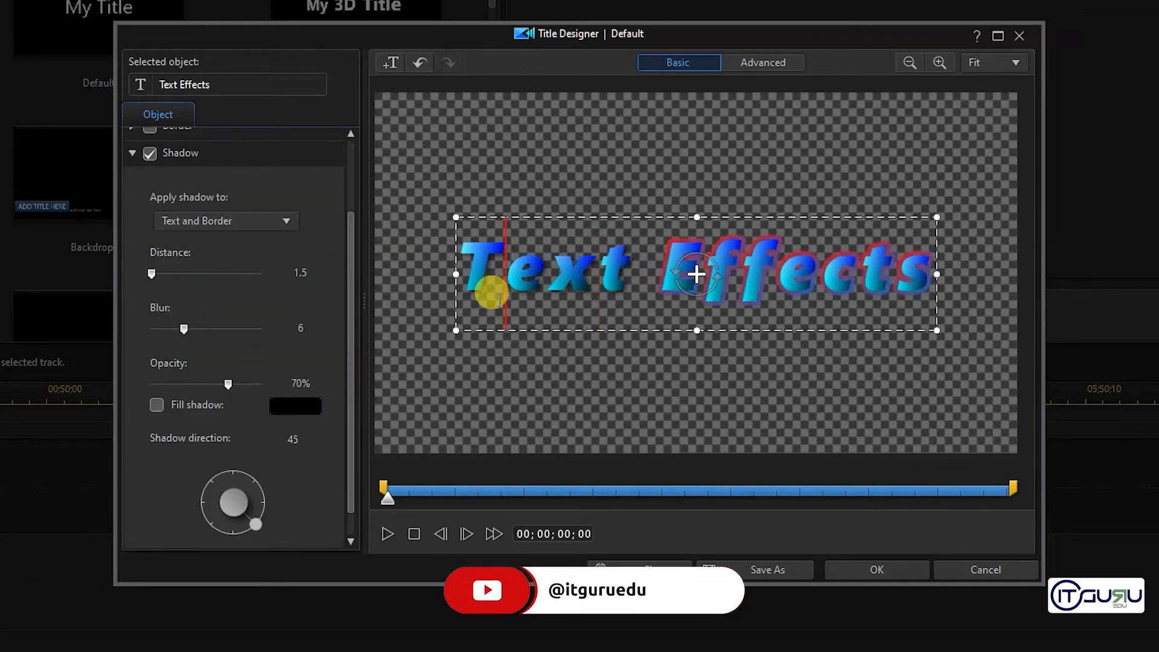
key("ctrl+a")
left_click_drag(356, 273, 347, 203)
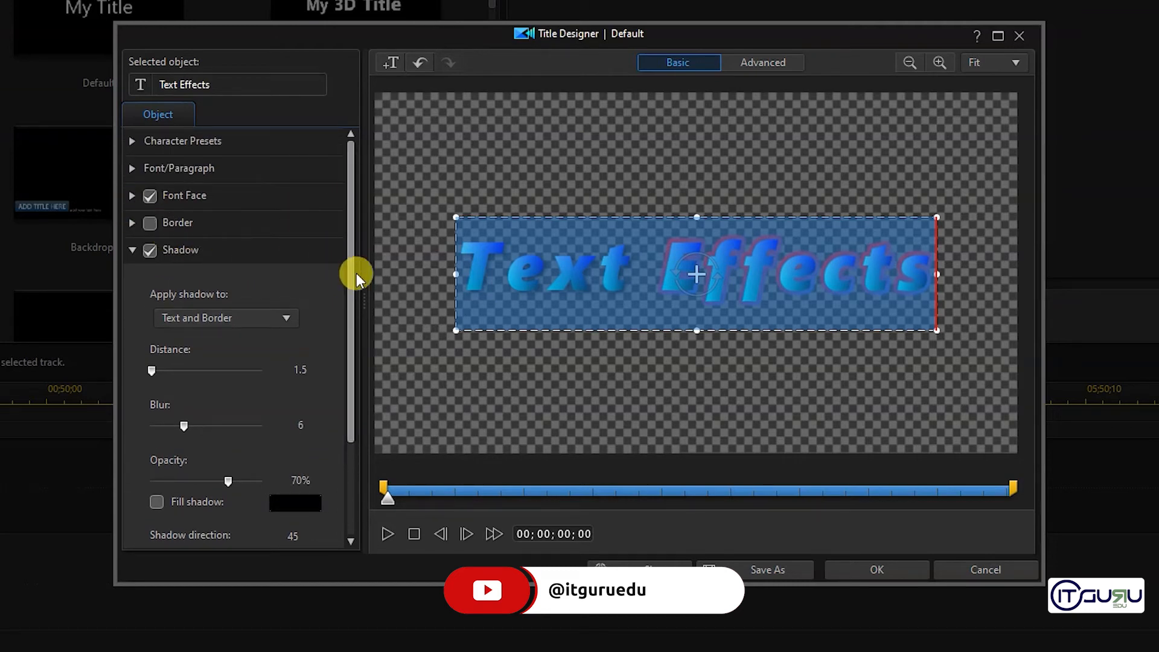
left_click_drag(356, 273, 354, 358)
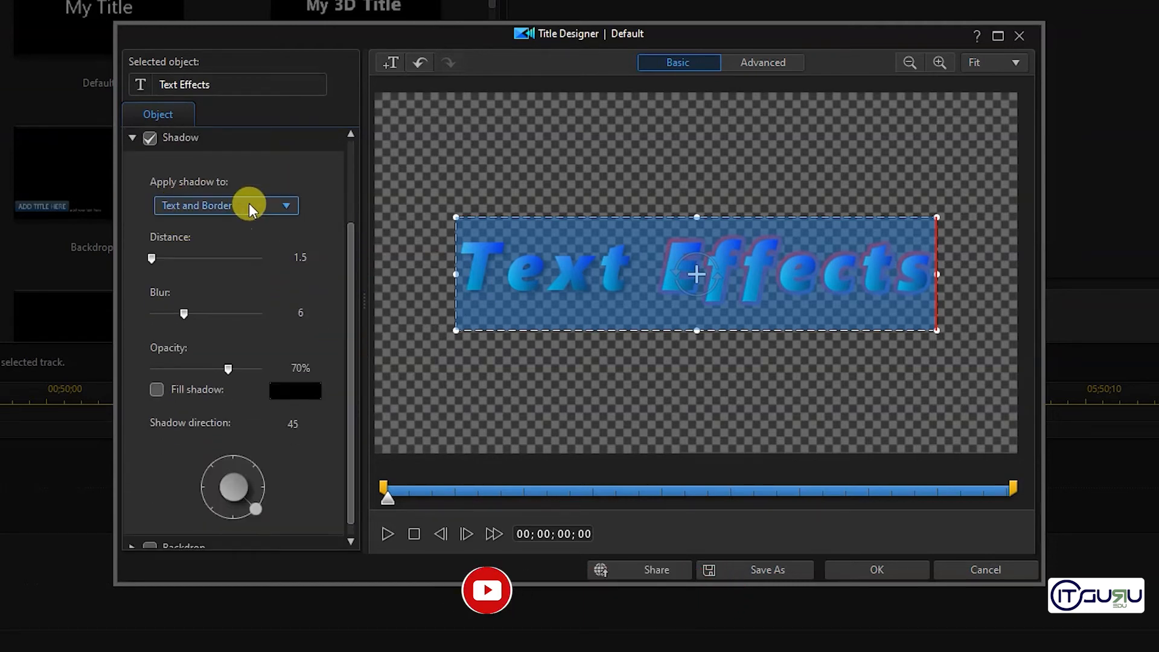
Place the cursor in the word "Text" and turn its border back on.
left_click(504, 289)
left_click(504, 290)
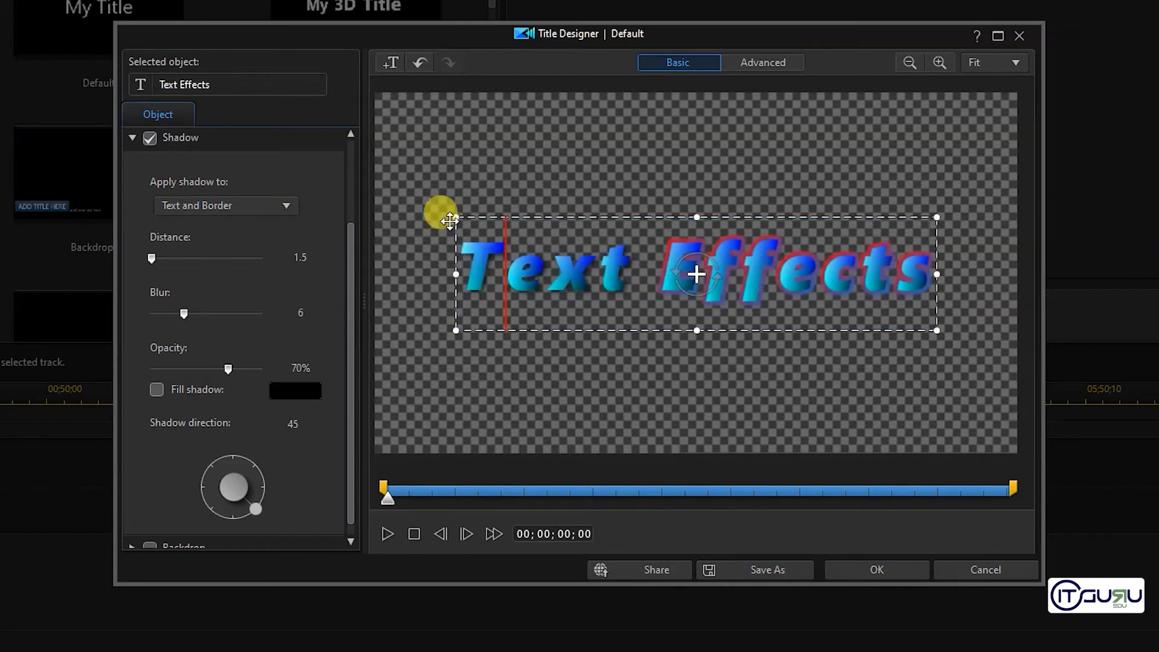
left_click_drag(351, 262, 351, 193)
left_click(148, 213)
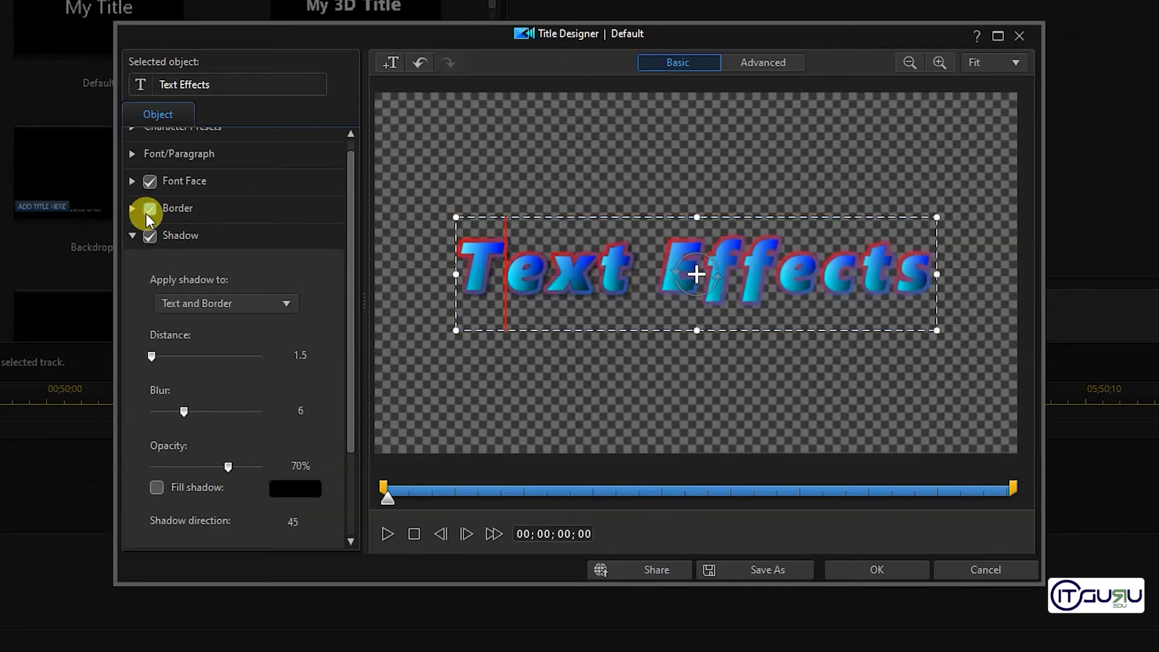
Select the whole title, change its border fill type to Uniform Color, and collapse the border settings.
triple_click(493, 270)
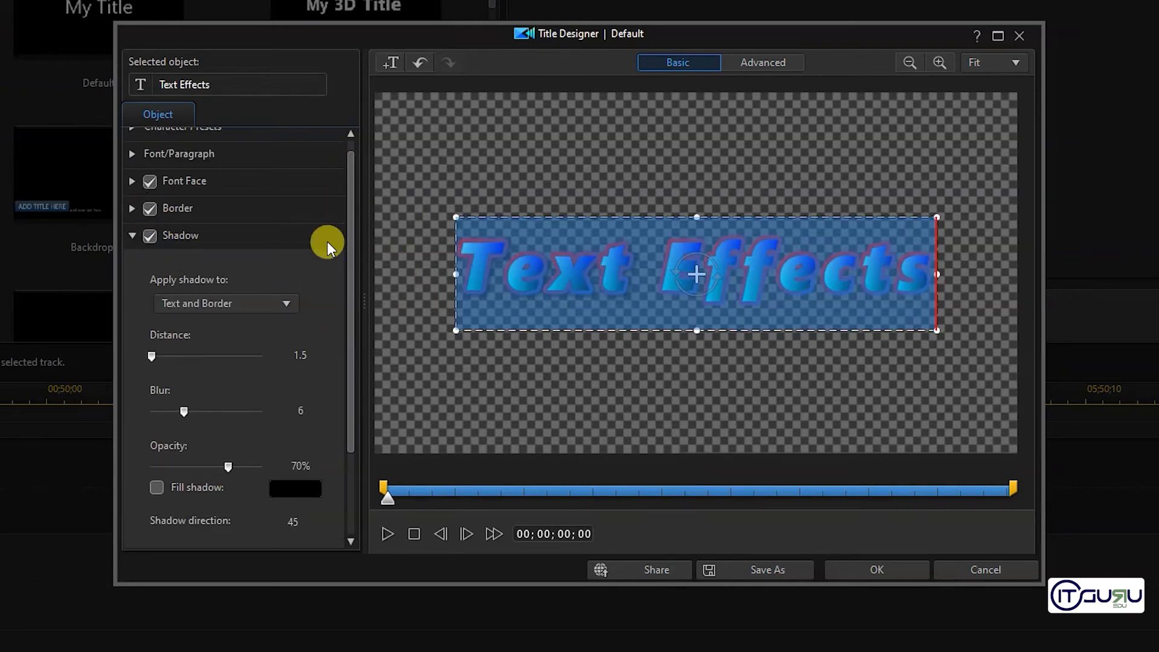
left_click(162, 207)
left_click(148, 209)
left_click(204, 208)
mouse_move(204, 207)
left_mouse_down()
mouse_move(237, 212)
mouse_move(222, 213)
left_mouse_up()
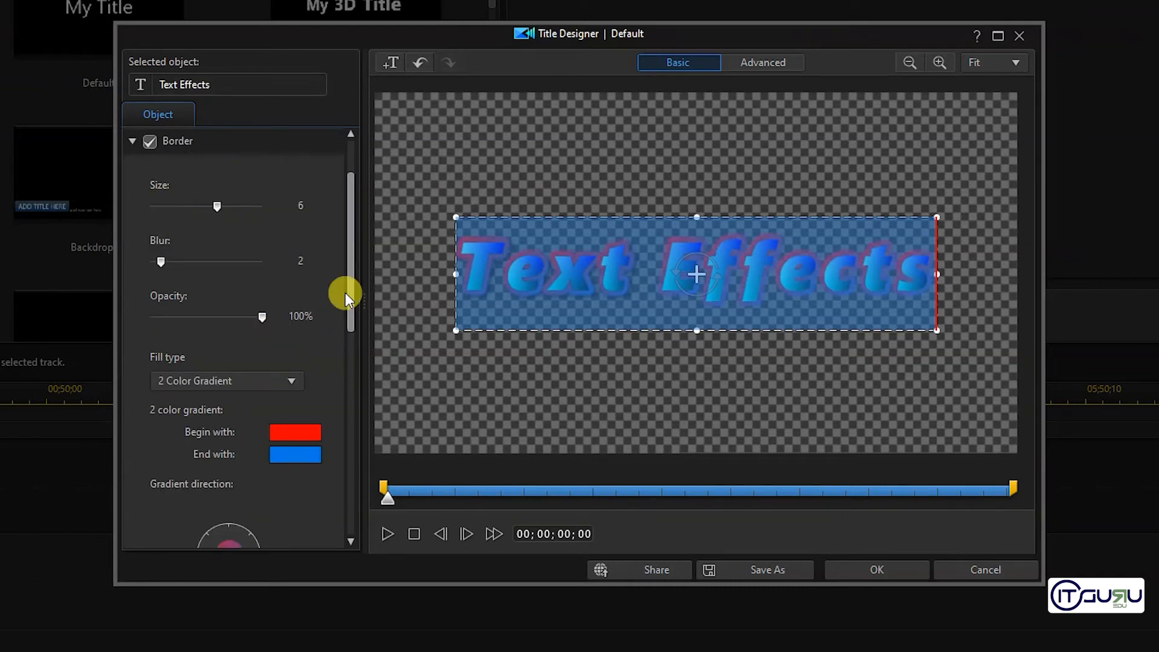
left_click_drag(352, 296, 340, 382)
left_click(282, 150)
left_click(276, 173)
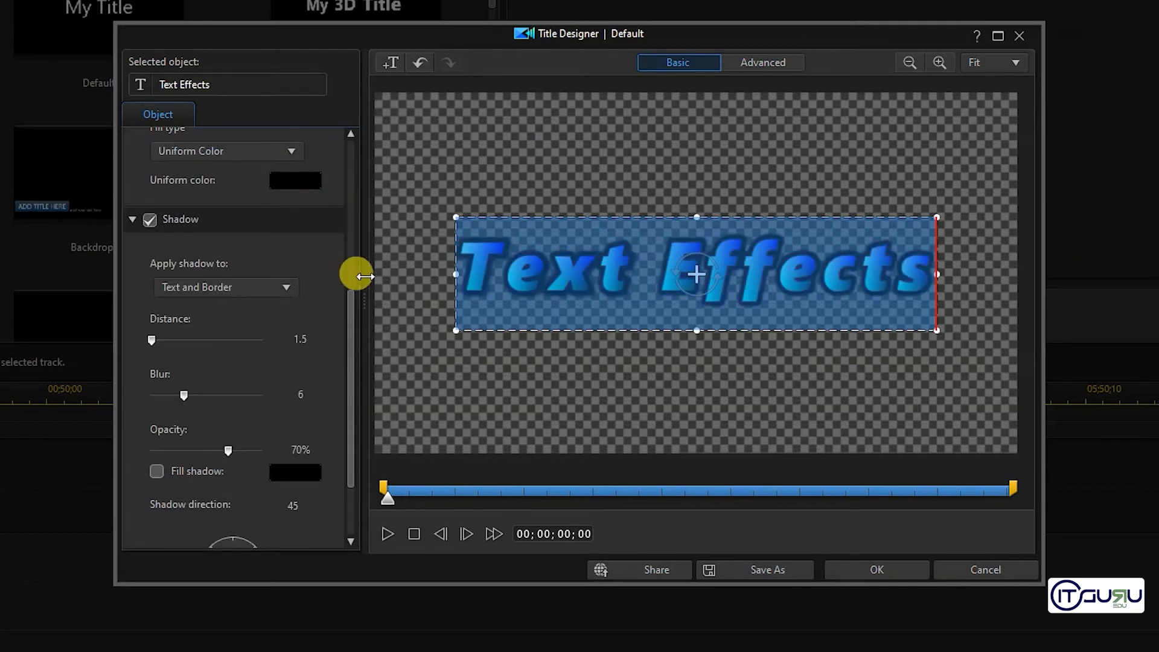
scroll(330, 209, "up", 5)
left_click(134, 181)
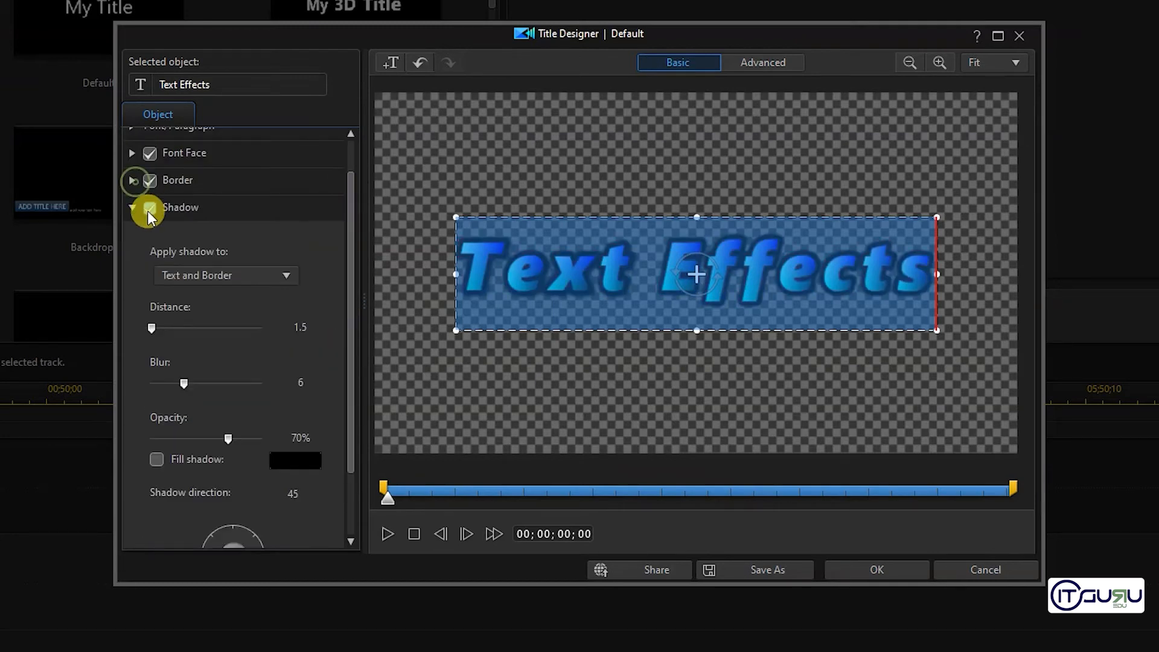
Set the shadow distance of the whole title to about 71.2 and deselect the title.
left_click_drag(352, 273, 350, 344)
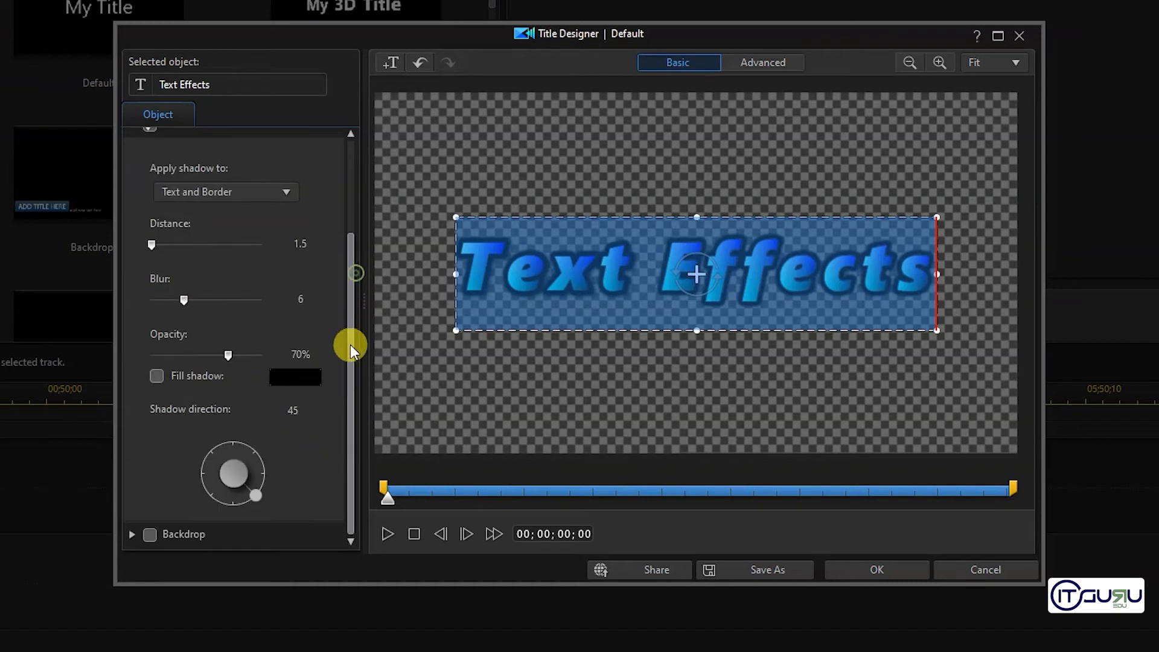
left_click(511, 288)
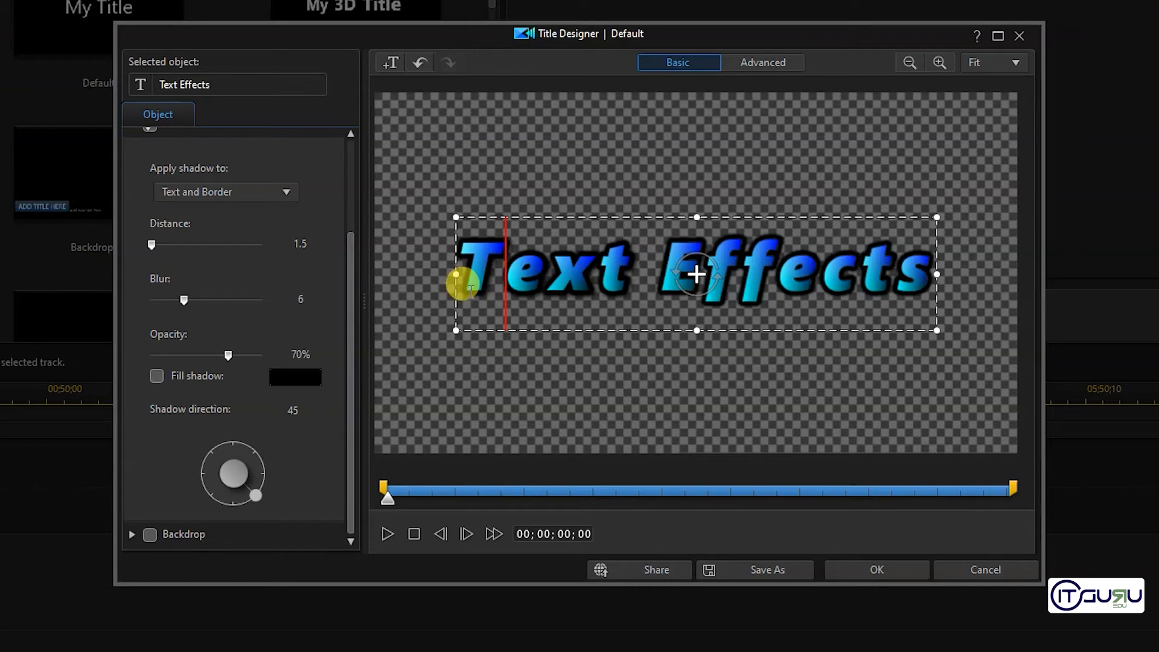
key("ctrl+a")
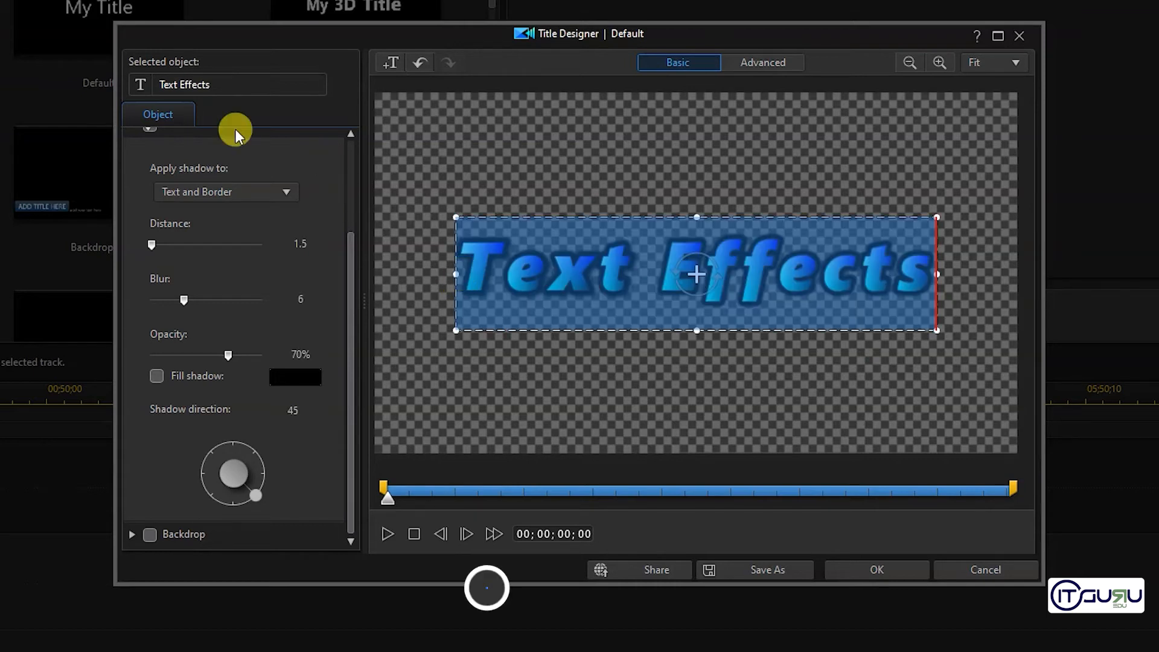
left_click_drag(154, 246, 234, 248)
left_click(683, 351)
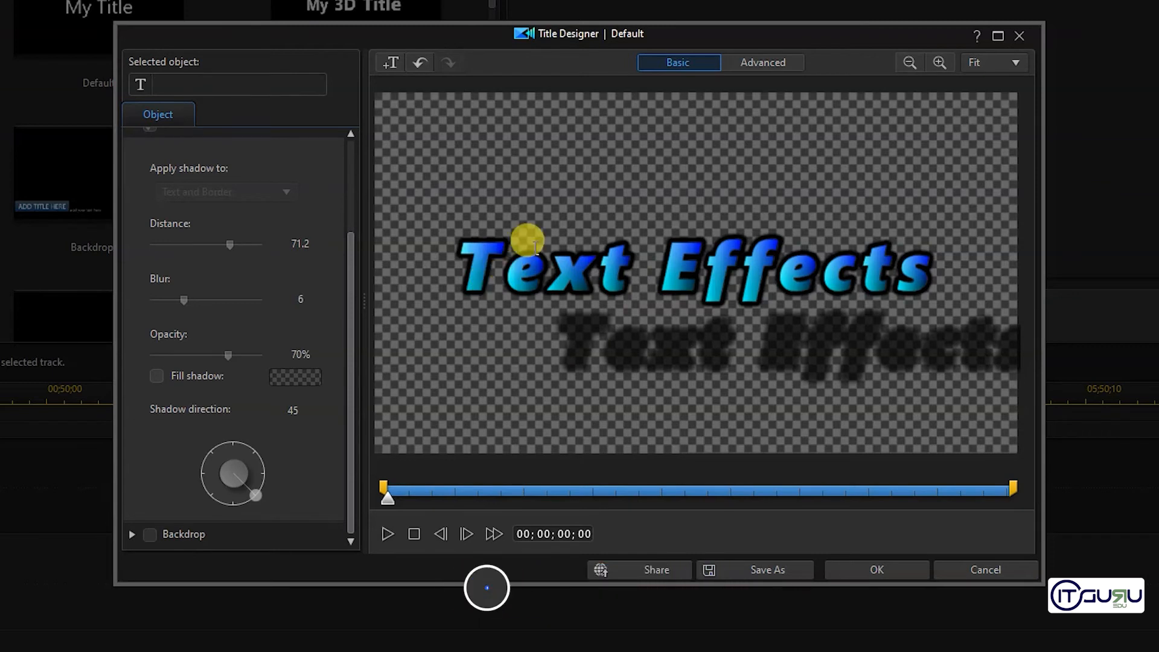
Select the whole title text again and set its shadow blur to 20 and shadow opacity to 61%.
left_click(534, 247)
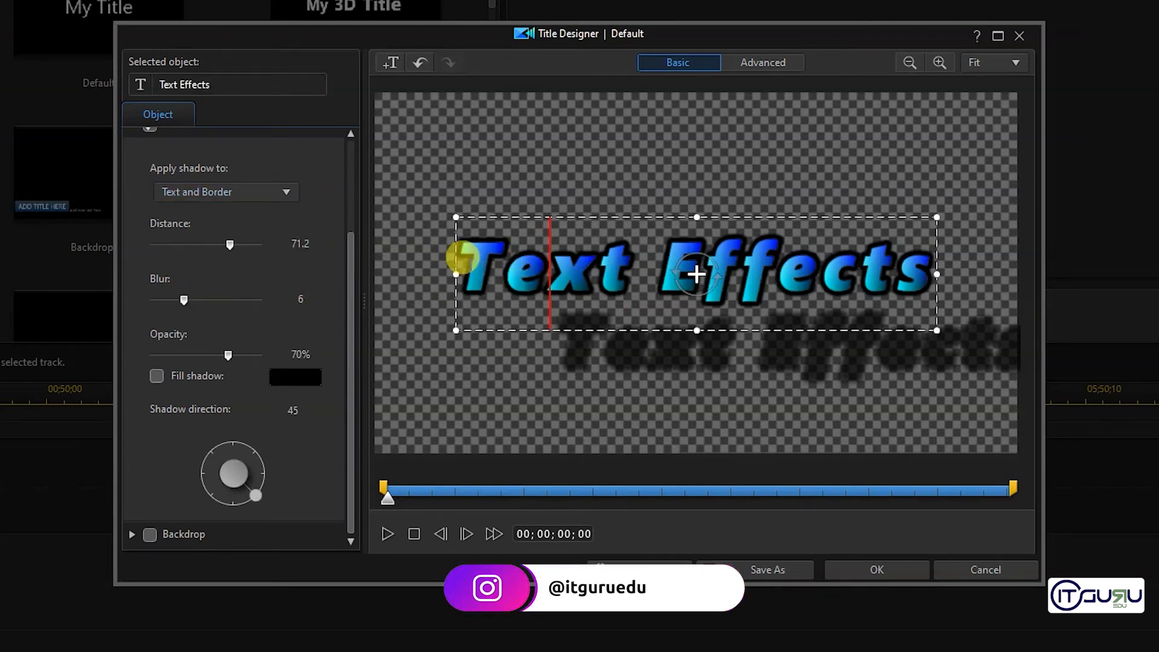
key("ctrl+a")
left_click_drag(185, 300, 281, 309)
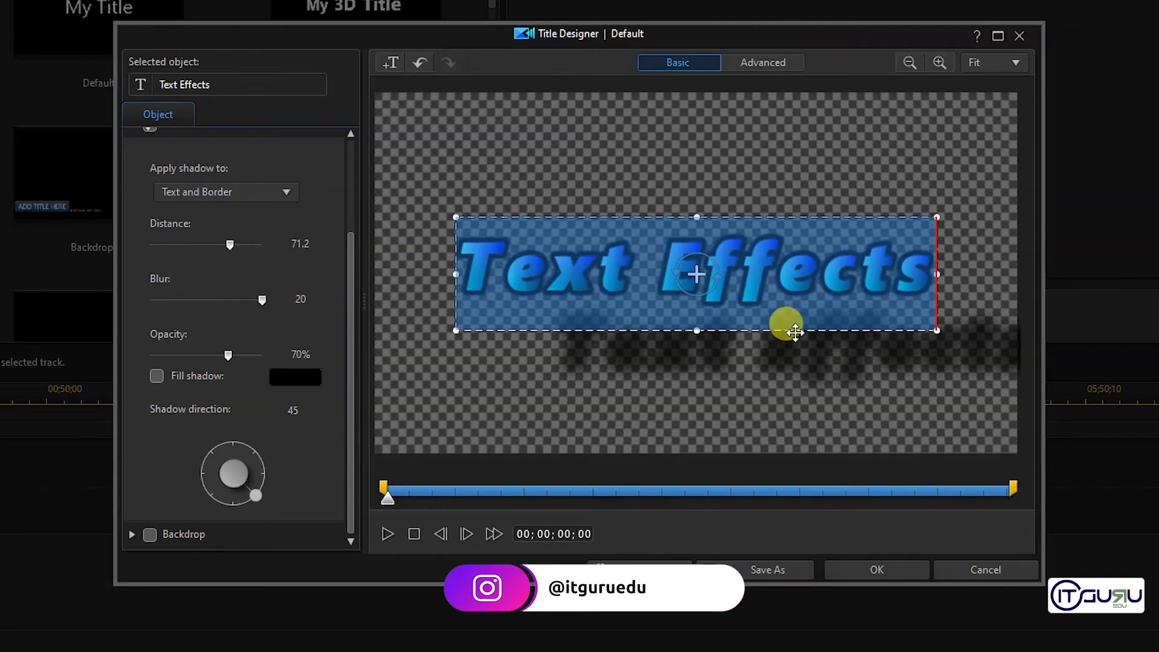
left_click_drag(230, 357, 208, 372)
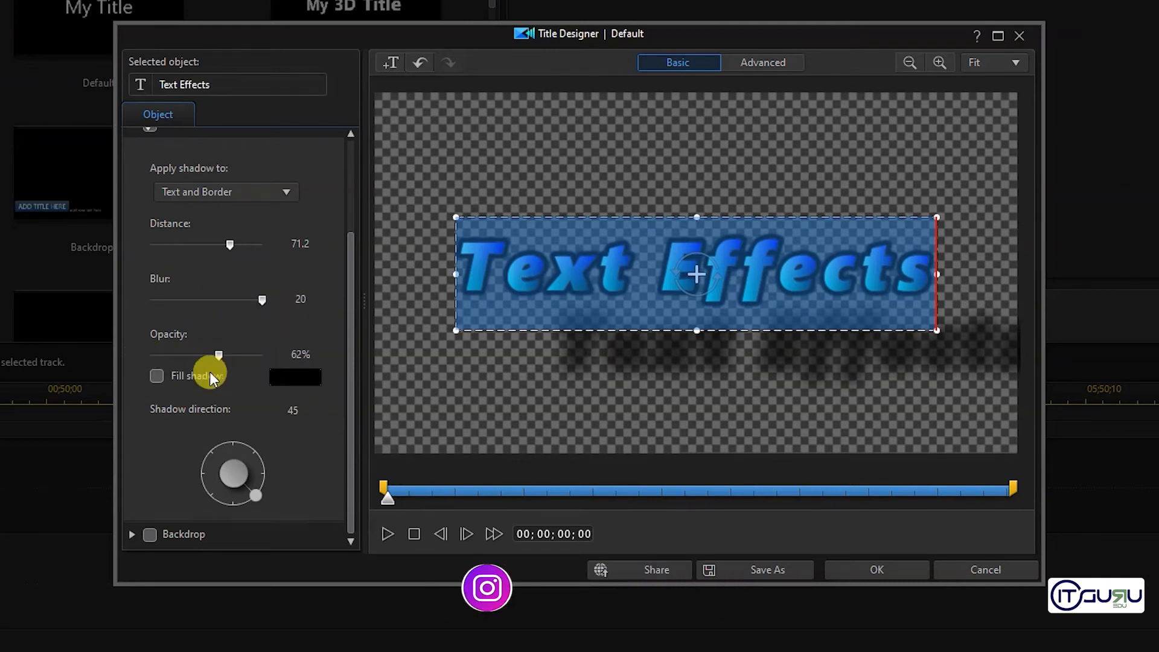
Turn on Fill shadow for the title and switch it back off.
left_click(157, 376)
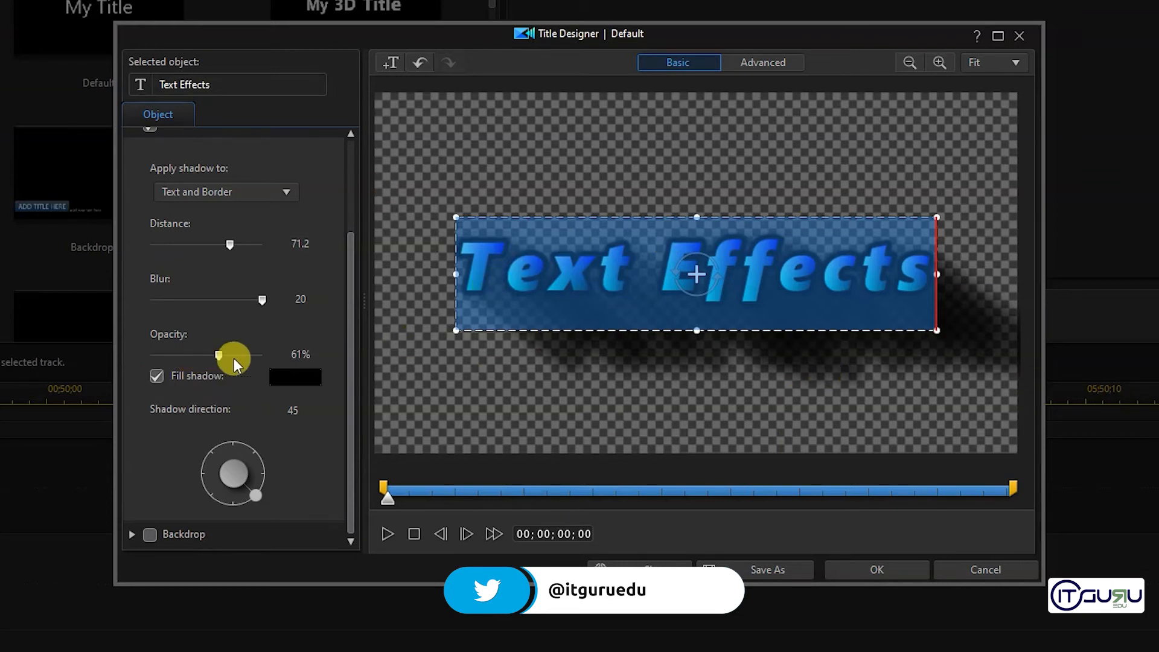
left_click(155, 379)
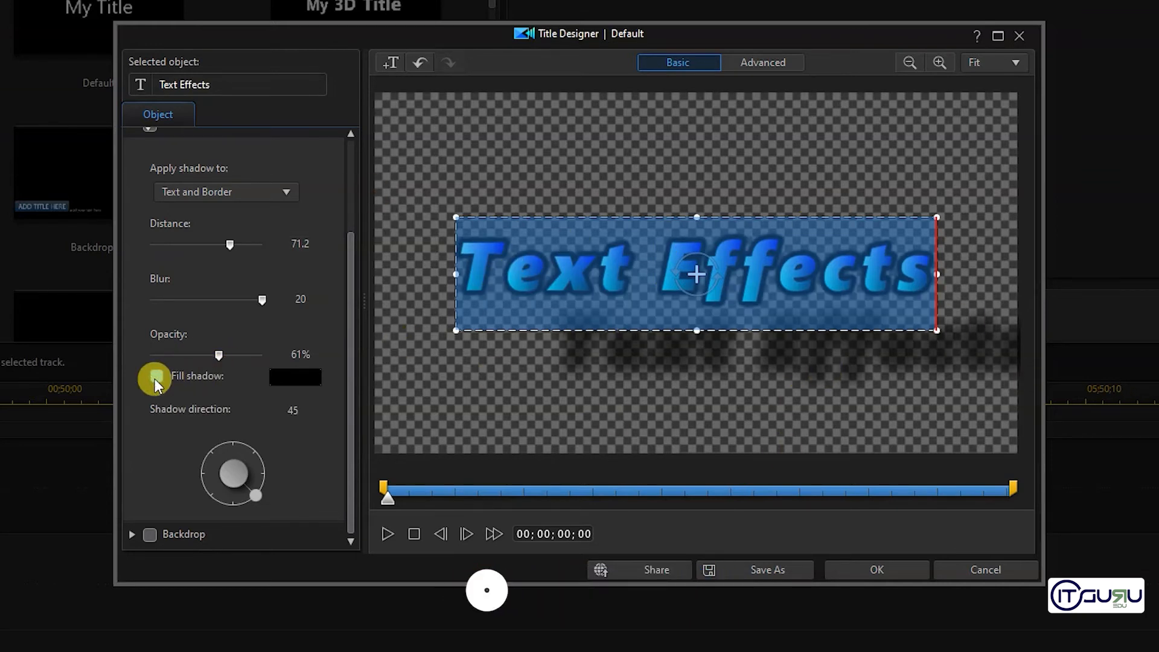